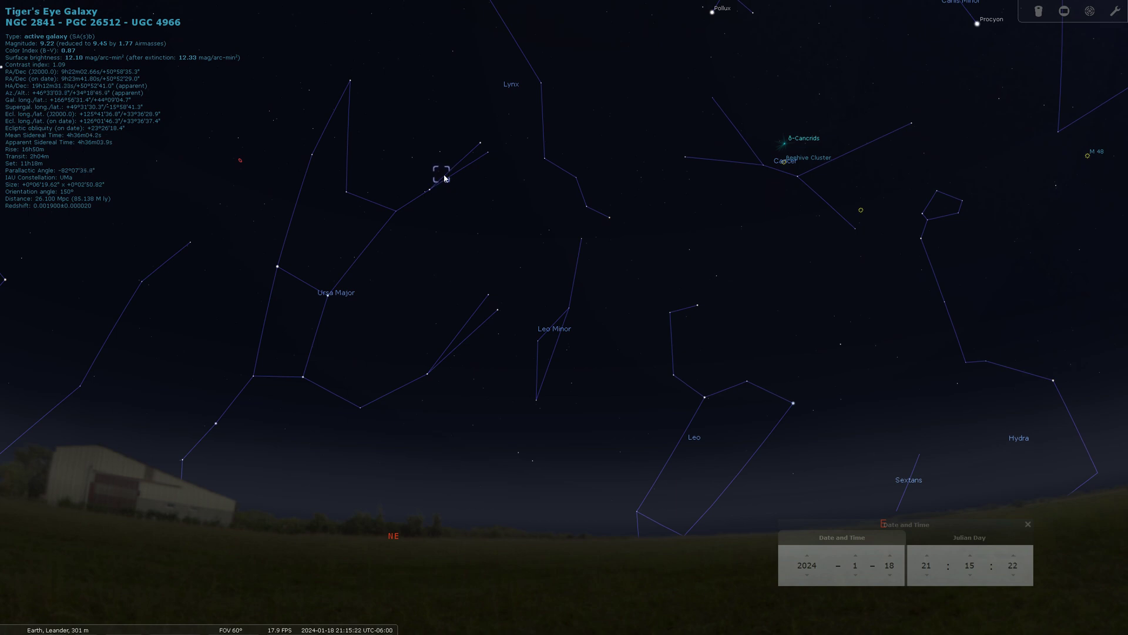
- Speed up time, then zoom in and centre the Tiger's Eye Galaxy in the sky view
{"action": "key", "text": "l"}
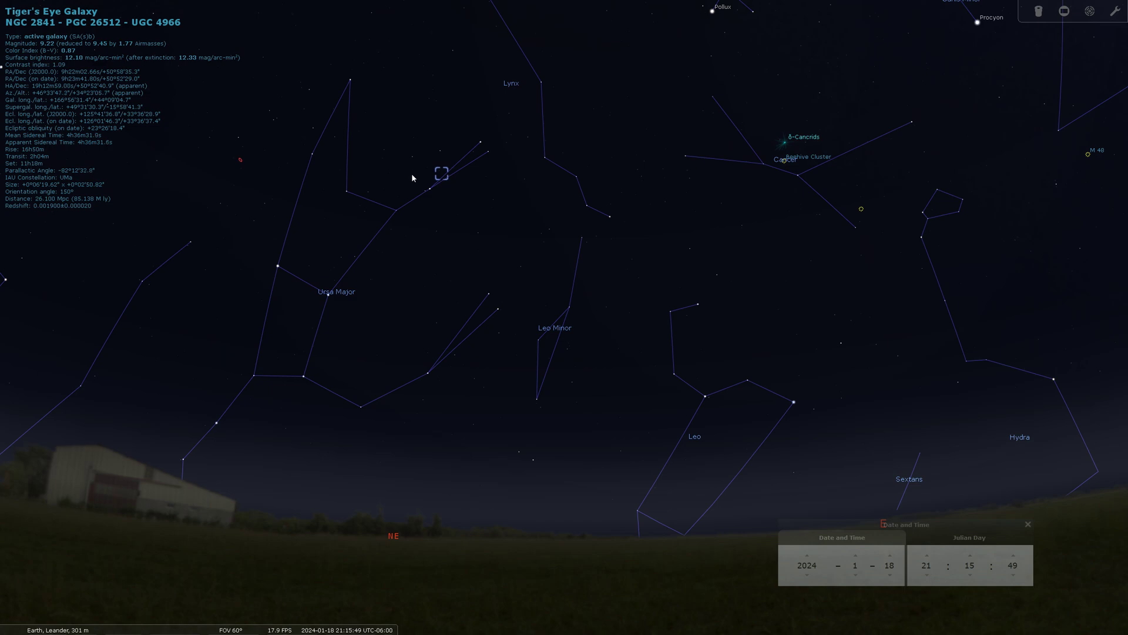
{"action": "scroll", "coordinate": [412, 173], "scroll_direction": "up", "scroll_amount": 5}
{"action": "left_click_drag", "start_coordinate": [399, 152], "coordinate": [479, 372]}
{"action": "scroll", "coordinate": [392, 325], "scroll_direction": "up", "scroll_amount": 4}
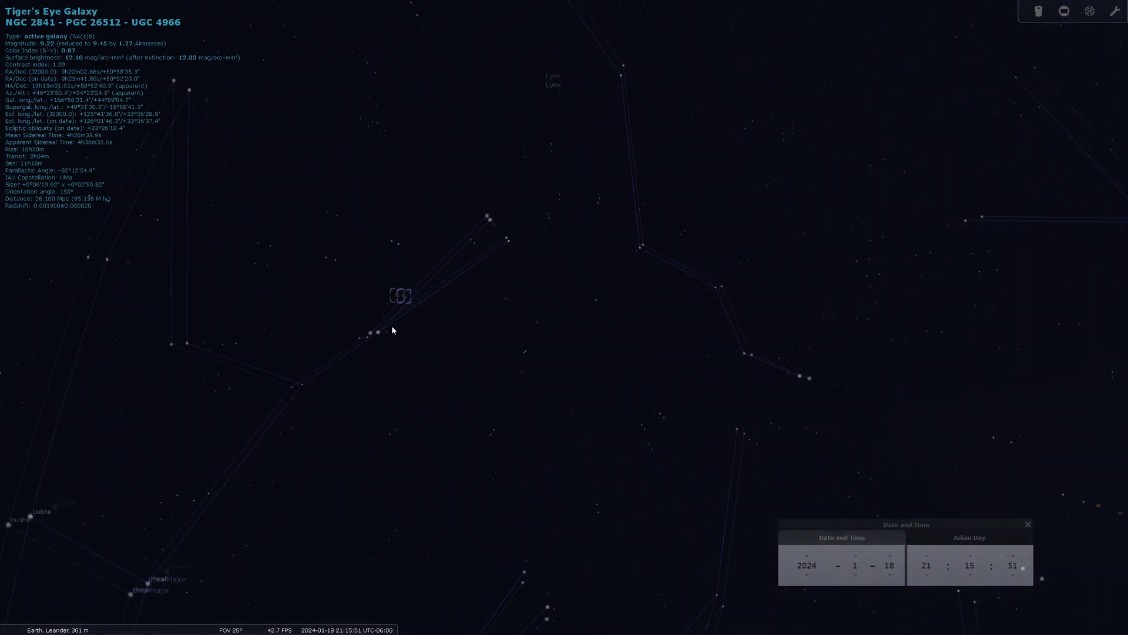
{"action": "left_click_drag", "start_coordinate": [392, 326], "coordinate": [487, 339]}
- Zoom further into the galaxy's spiral, then pull back and shift the view downward
{"action": "scroll", "coordinate": [456, 324], "scroll_direction": "up", "scroll_amount": 10}
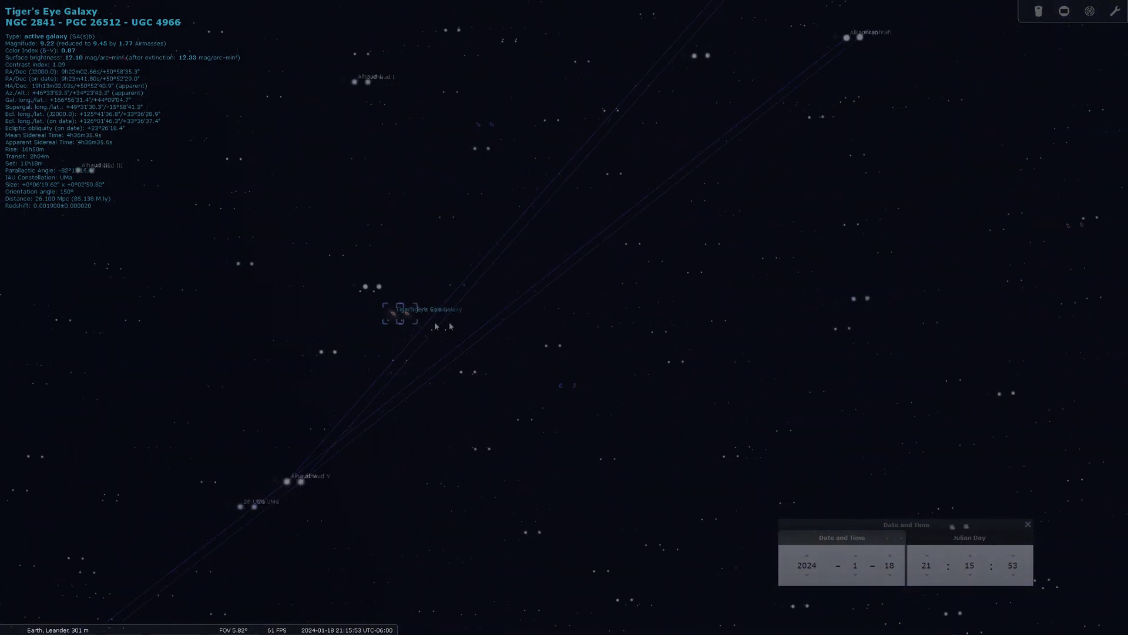
{"action": "scroll", "coordinate": [443, 337], "scroll_direction": "up", "scroll_amount": 4}
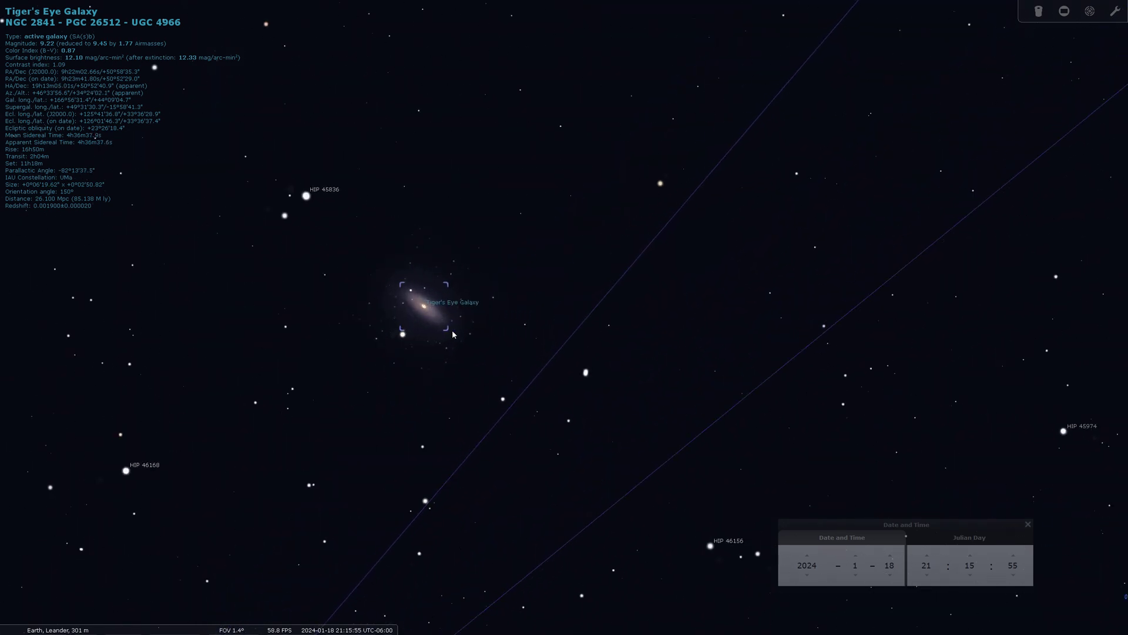
{"action": "scroll", "coordinate": [423, 344], "scroll_direction": "up", "scroll_amount": 2}
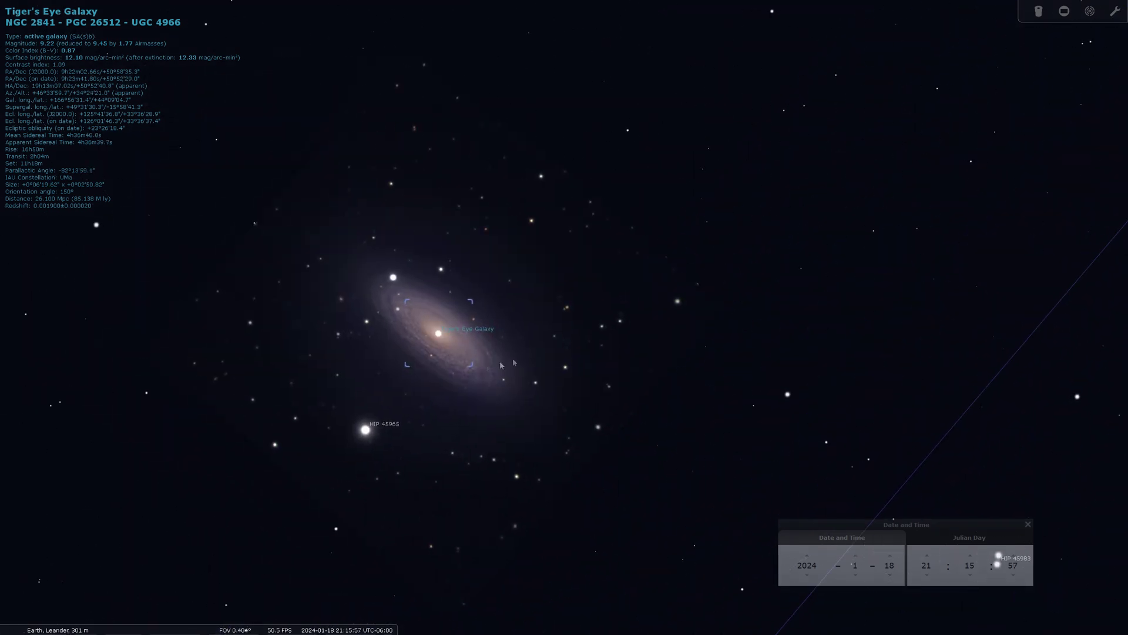
{"action": "scroll", "coordinate": [448, 355], "scroll_direction": "down", "scroll_amount": 15}
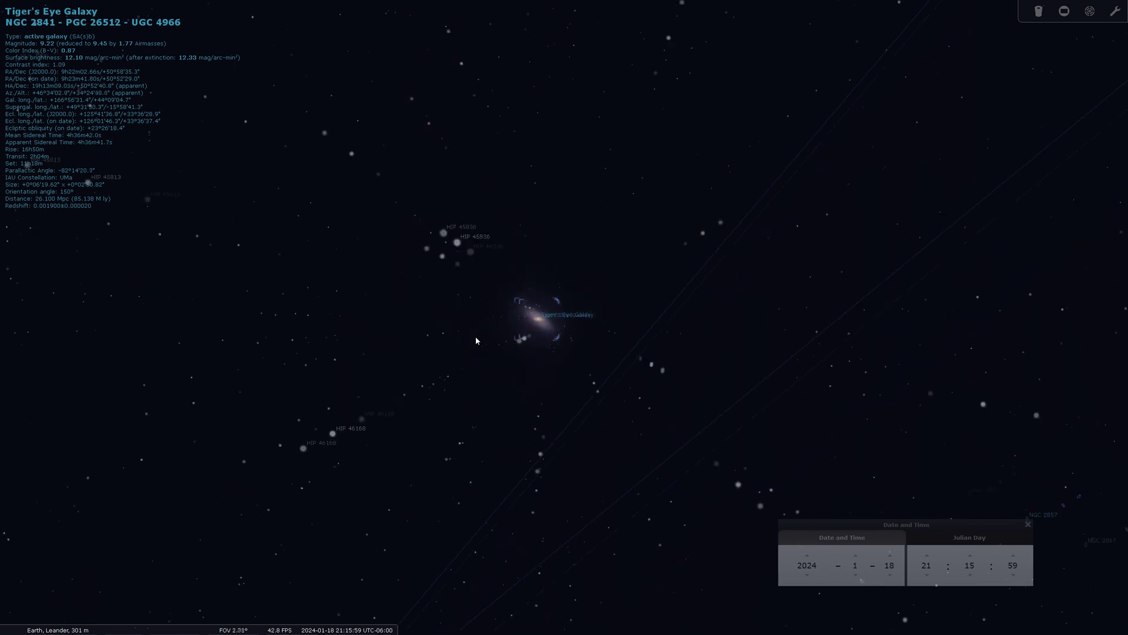
{"action": "left_click_drag", "start_coordinate": [476, 238], "coordinate": [489, 332]}
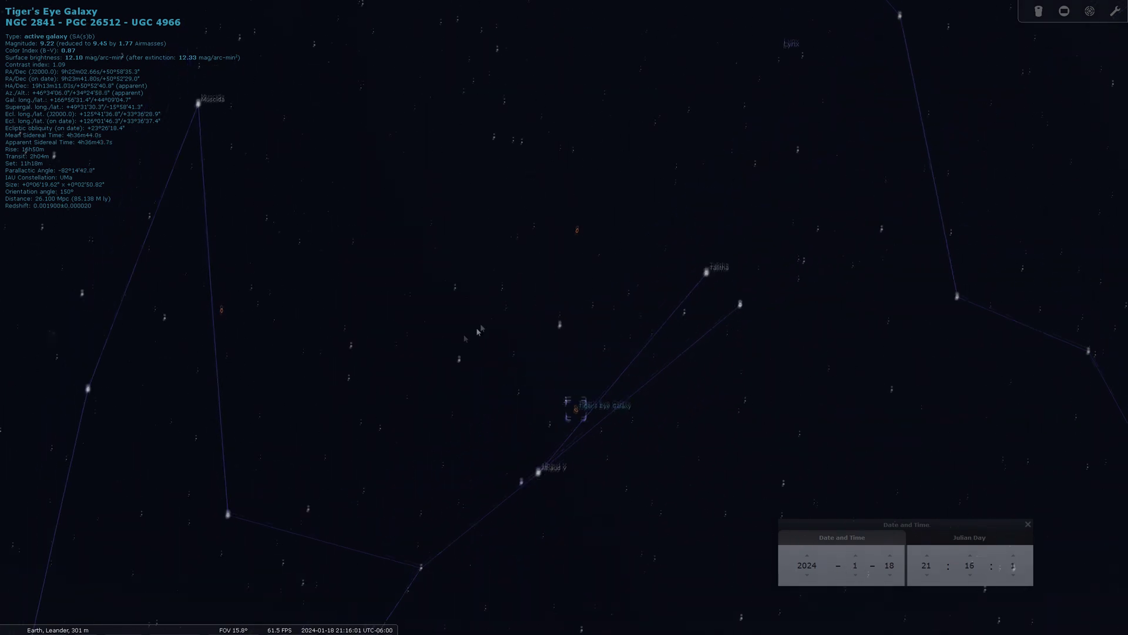
- Show the details of NGC 2768 and the Cigar Galaxy, panning the sky down and left
{"action": "left_click", "coordinate": [223, 322]}
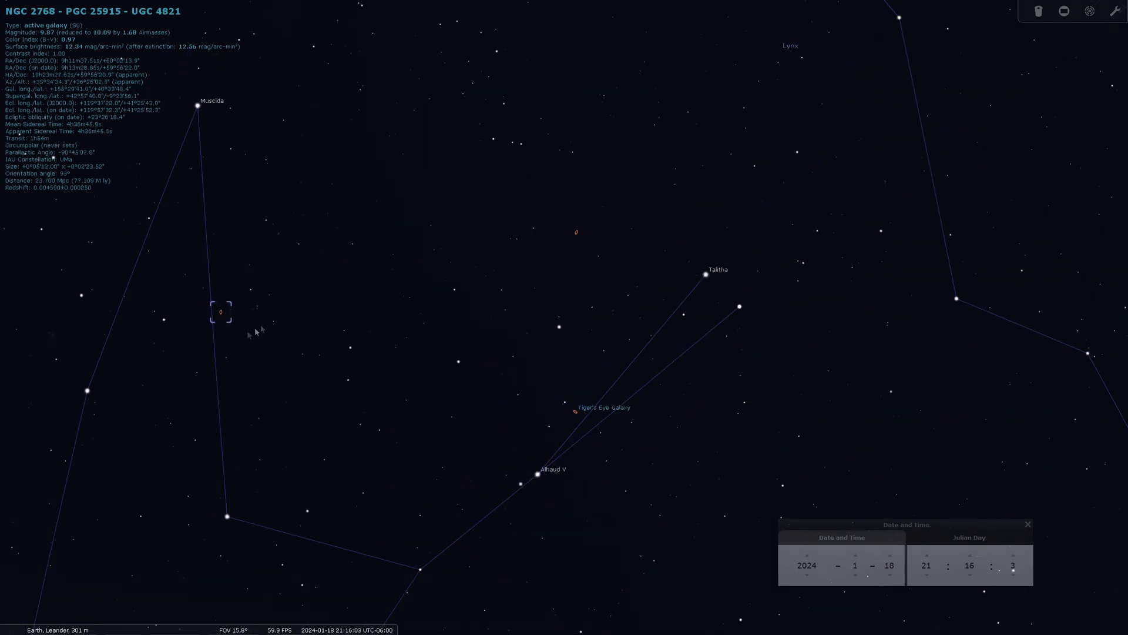
{"action": "scroll", "coordinate": [226, 357], "scroll_direction": "down", "scroll_amount": 3}
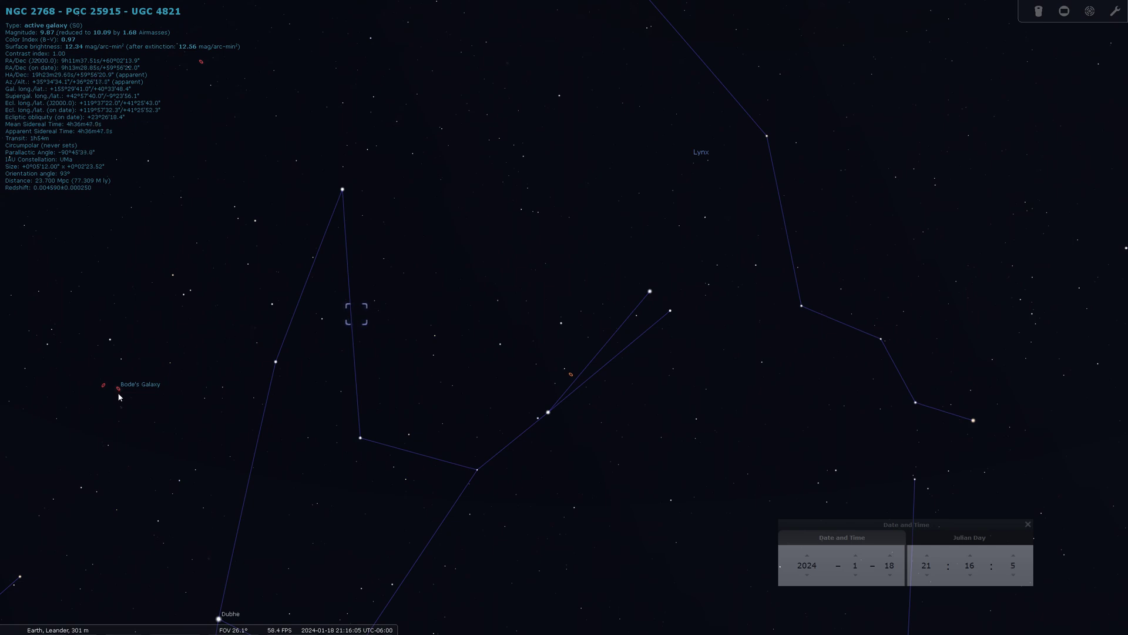
{"action": "left_click", "coordinate": [103, 386]}
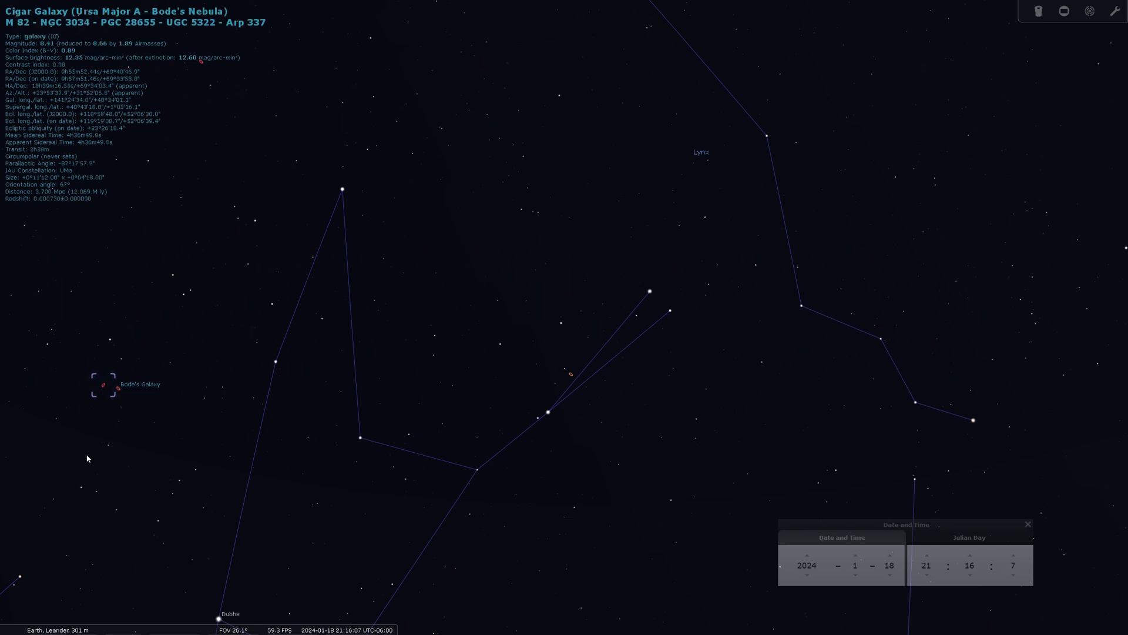
{"action": "mouse_move", "coordinate": [598, 285]}
{"action": "left_mouse_down"}
{"action": "mouse_move", "coordinate": [382, 404]}
{"action": "mouse_move", "coordinate": [343, 232]}
{"action": "mouse_move", "coordinate": [351, 207]}
{"action": "left_mouse_up"}
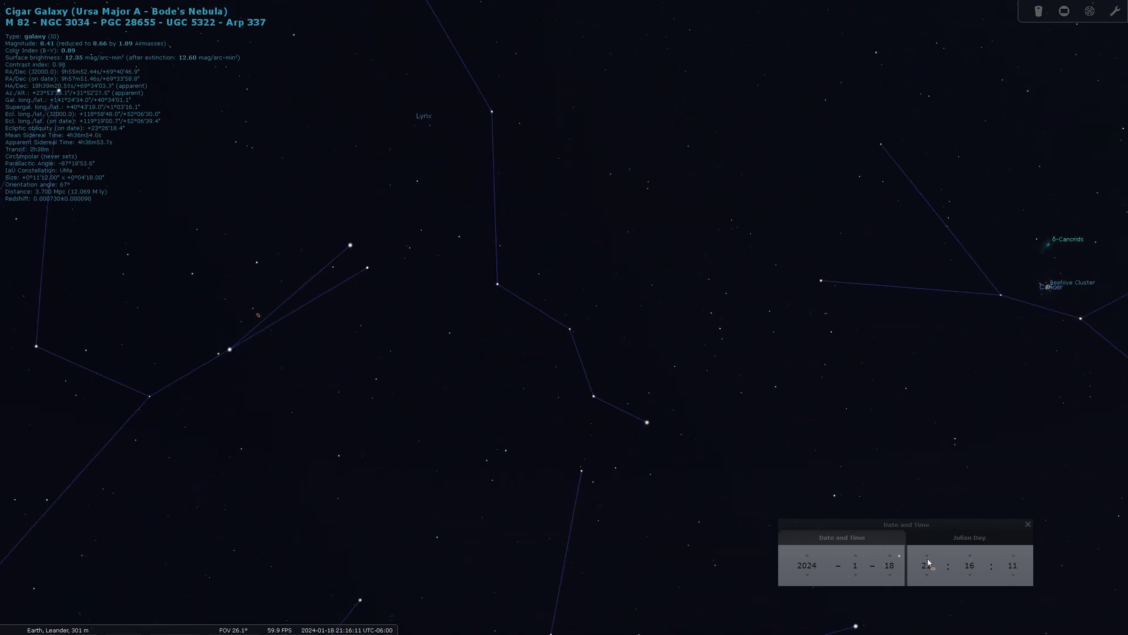
{"action": "scroll", "coordinate": [926, 556], "scroll_direction": "up", "scroll_amount": 4}
{"action": "scroll", "coordinate": [667, 423], "scroll_direction": "down", "scroll_amount": 3}
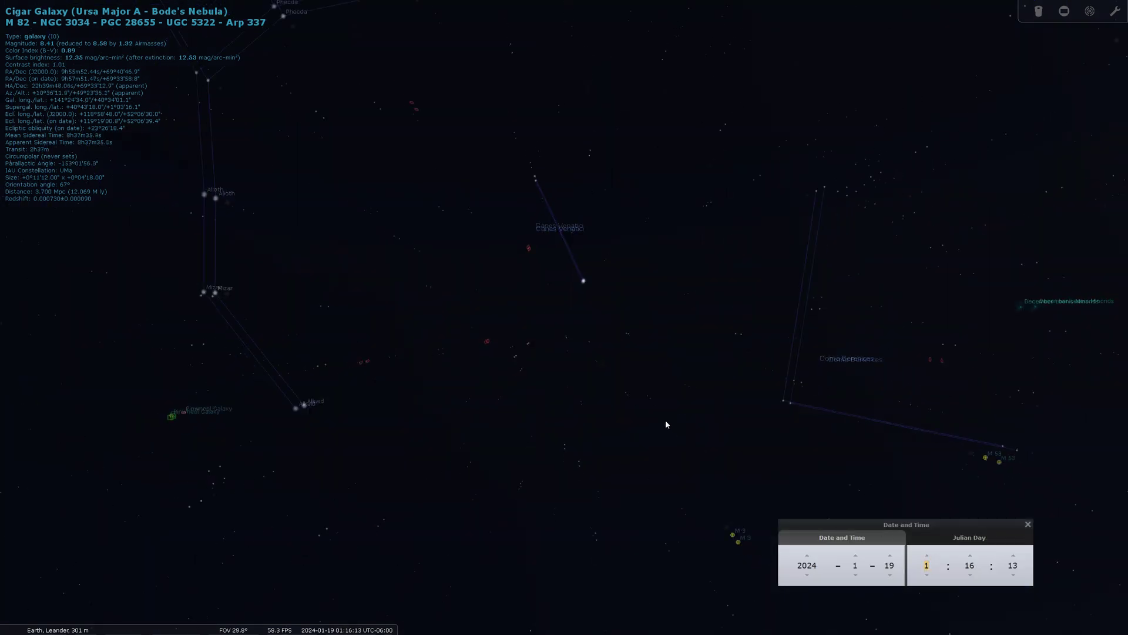
- Show the details of the Whirlpool, Sunflower, Croc's Eye and Pinwheel galaxies in turn
{"action": "left_click", "coordinate": [376, 363]}
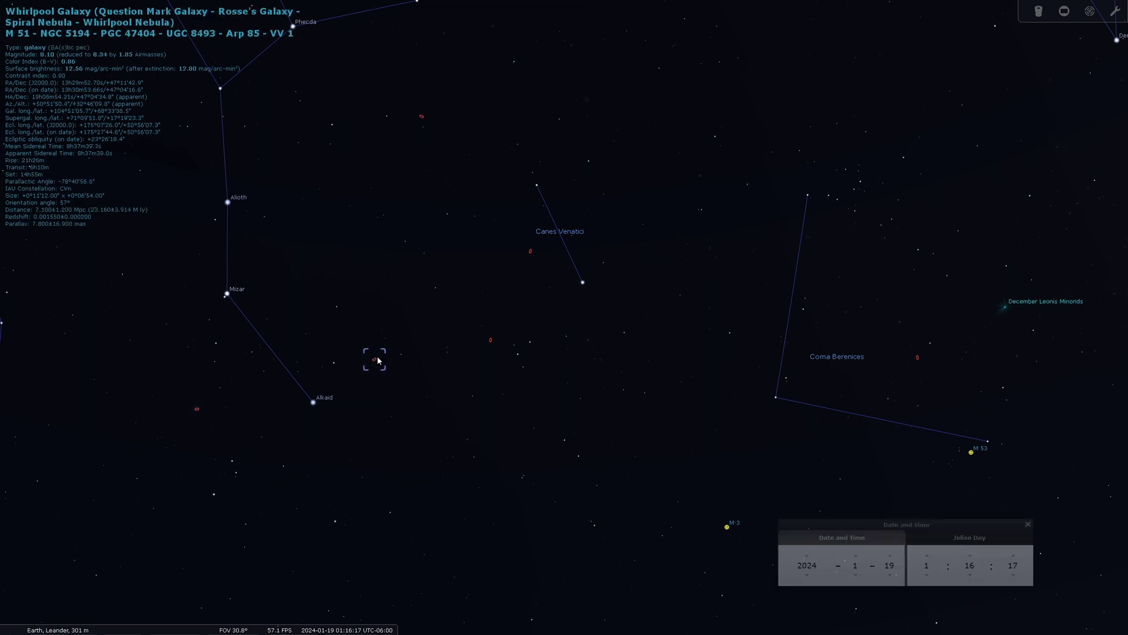
{"action": "left_click", "coordinate": [497, 343]}
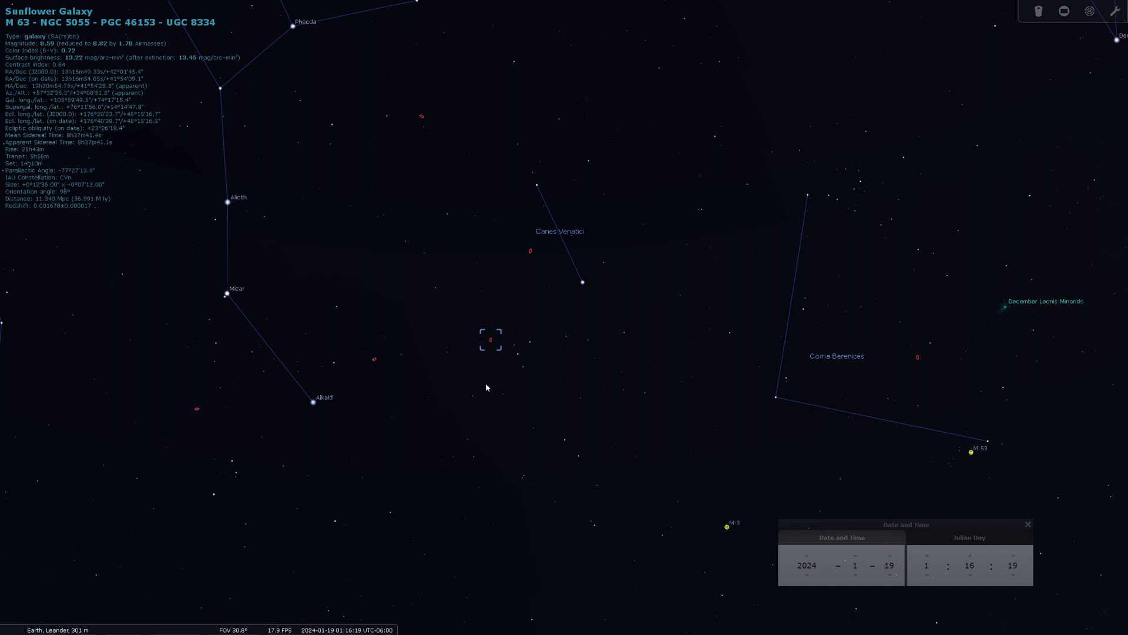
{"action": "left_click", "coordinate": [531, 251]}
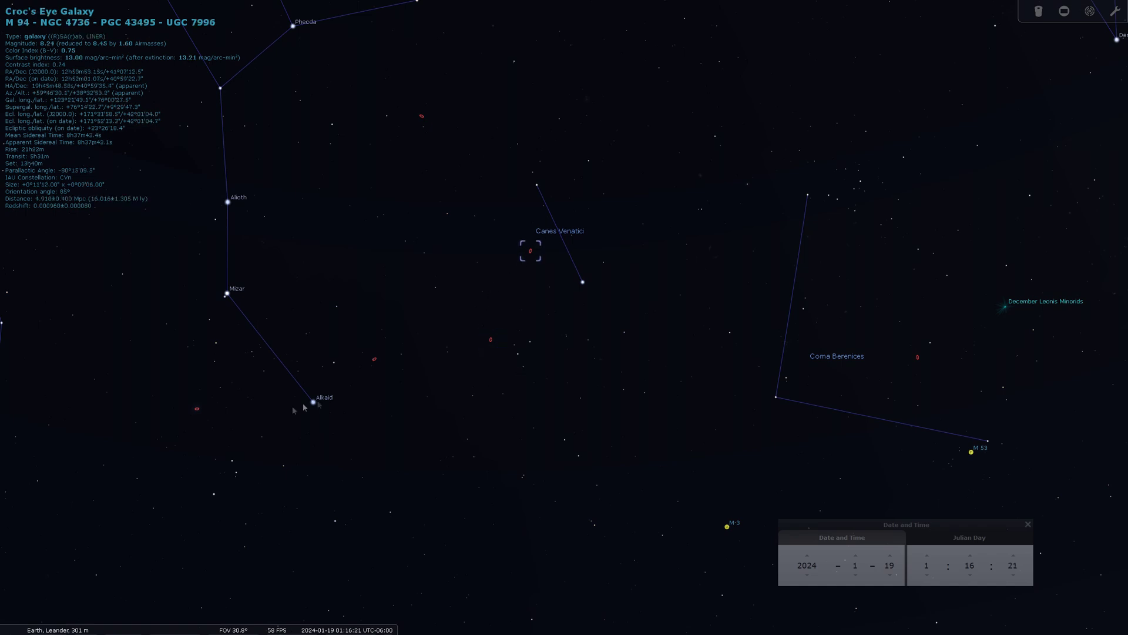
{"action": "left_click", "coordinate": [198, 410]}
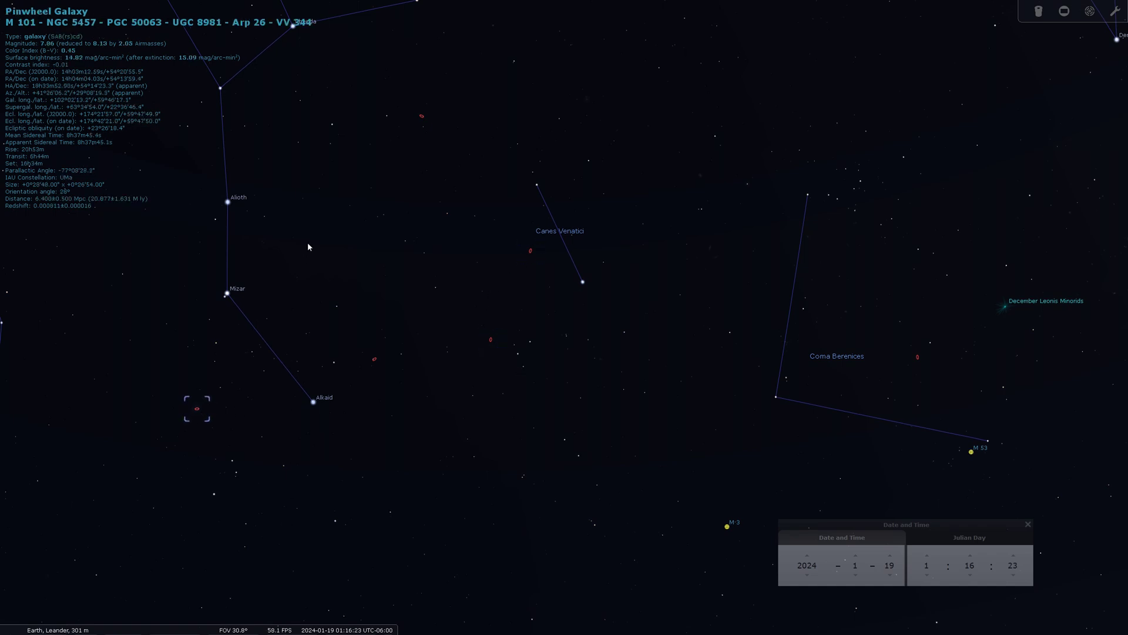
- Pan the sky to bring Ursa Major, Leo Minor, Alioth, Mizar and Canes Venatici into view
{"action": "left_click_drag", "start_coordinate": [308, 242], "coordinate": [304, 443]}
{"action": "scroll", "coordinate": [323, 339], "scroll_direction": "down", "scroll_amount": 2}
{"action": "left_click_drag", "start_coordinate": [323, 340], "coordinate": [443, 284]}
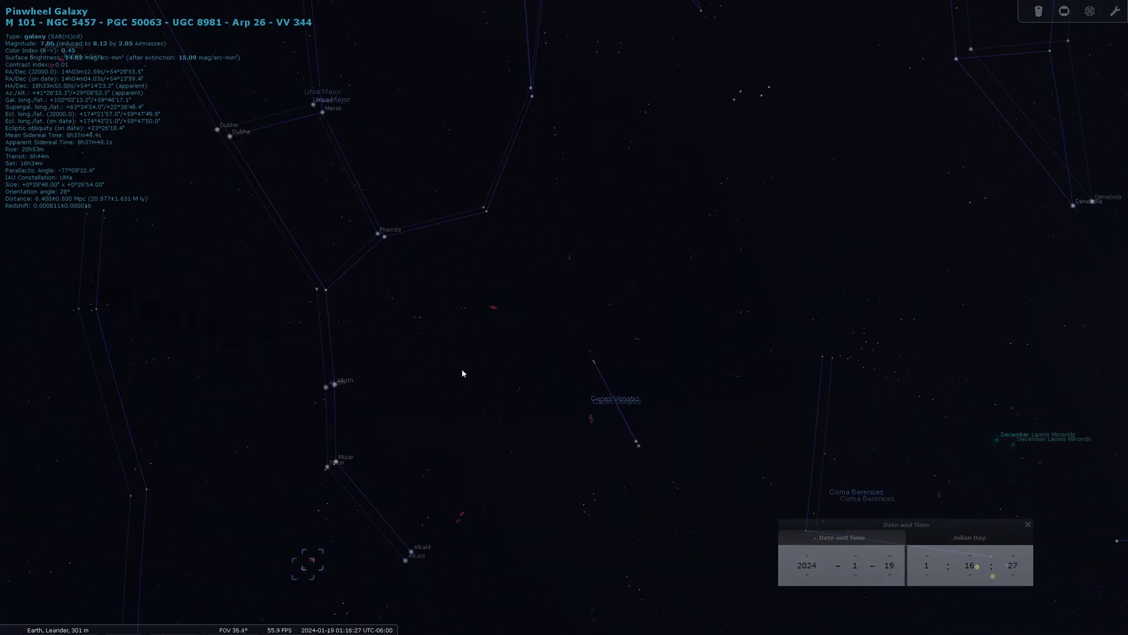
{"action": "scroll", "coordinate": [461, 373], "scroll_direction": "up", "scroll_amount": 2}
{"action": "left_click_drag", "start_coordinate": [486, 401], "coordinate": [486, 299]}
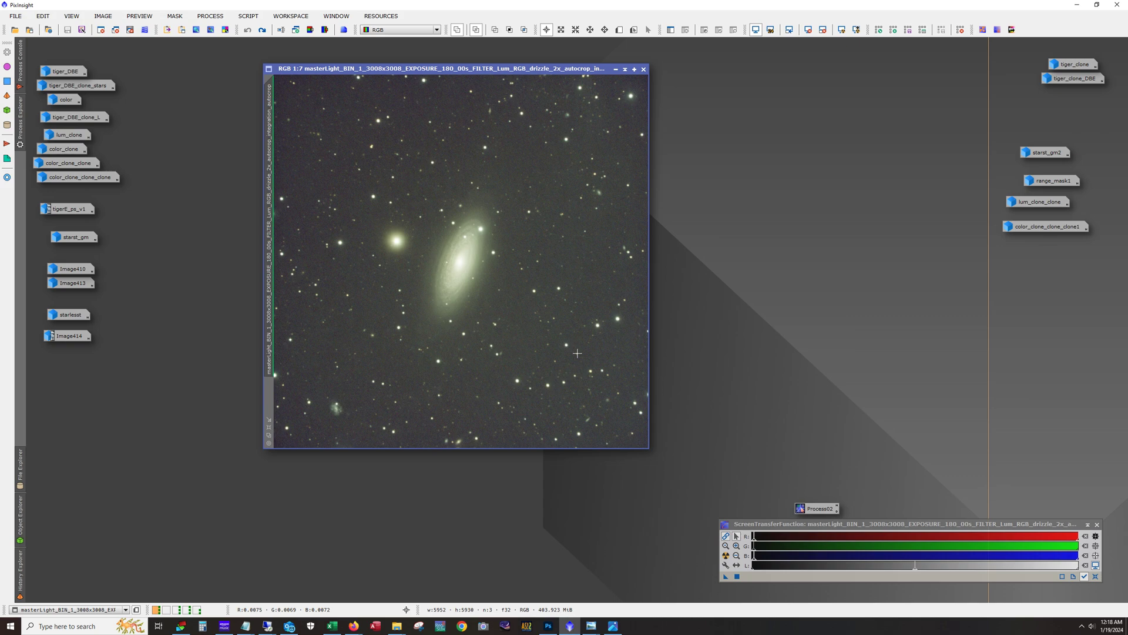
- Reapply the crop to the masterLight colour image of the galaxy
{"action": "left_click", "coordinate": [263, 30]}
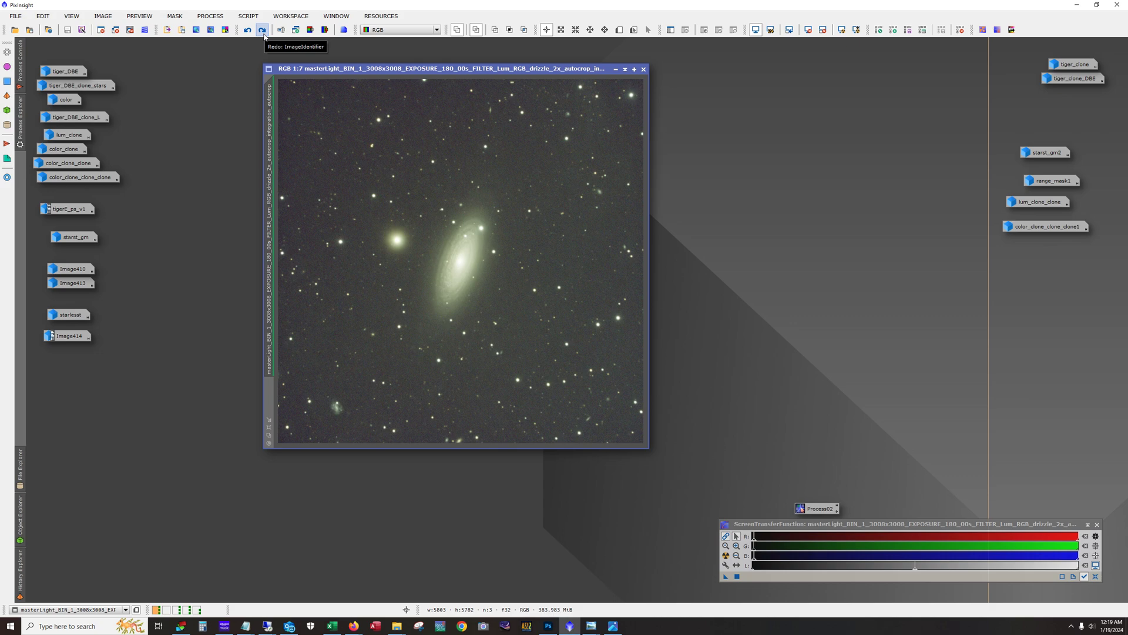
- Redo the rename to tiger, comparing once, then the 90° rotation and BlurXTerminator sharpening
{"action": "left_click", "coordinate": [264, 36]}
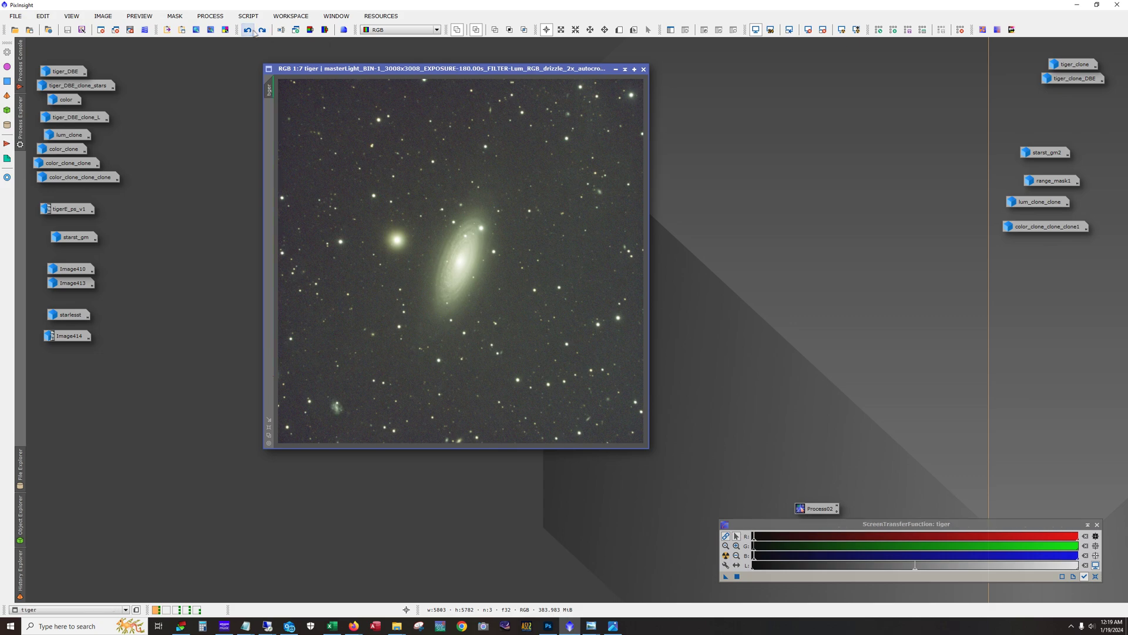
{"action": "left_click", "coordinate": [247, 32]}
{"action": "left_click", "coordinate": [261, 30]}
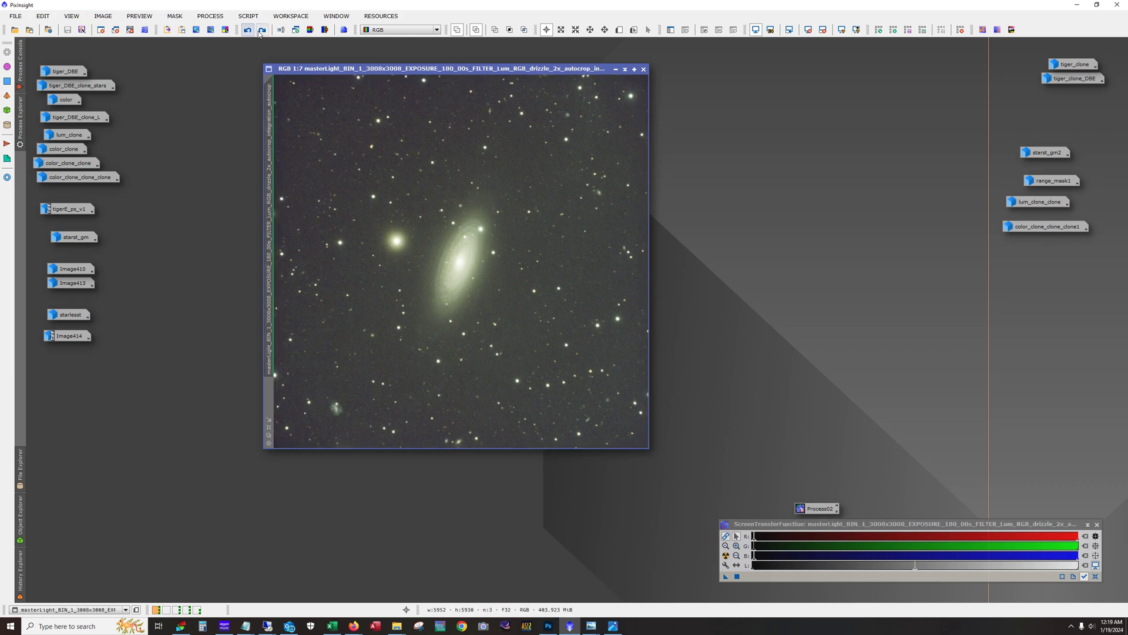
{"action": "left_click", "coordinate": [262, 31]}
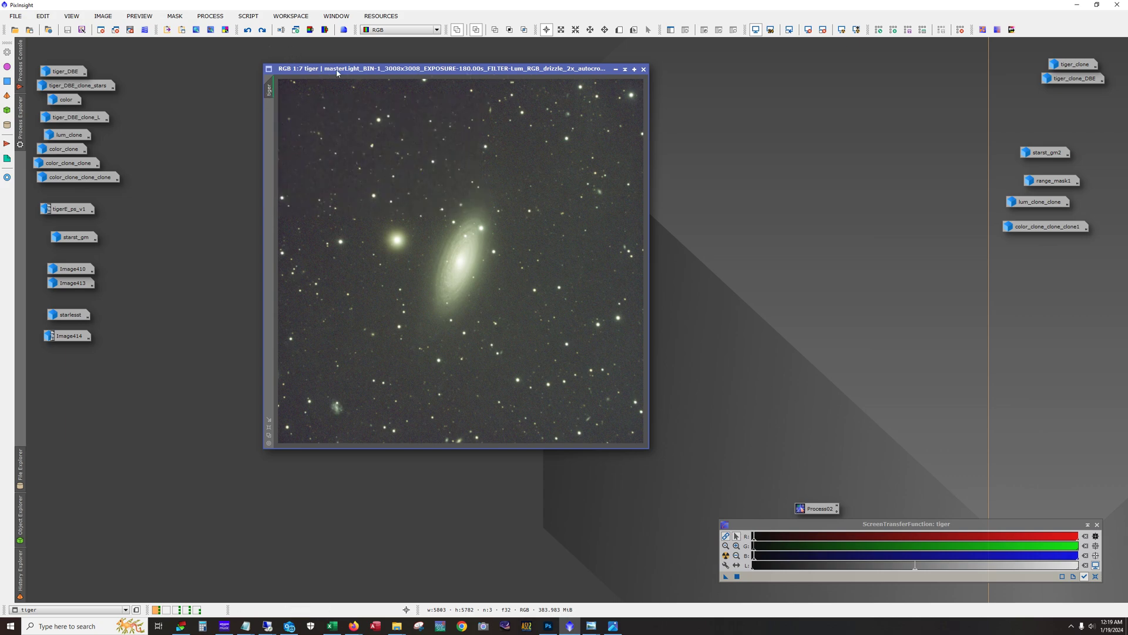
{"action": "left_click", "coordinate": [262, 31]}
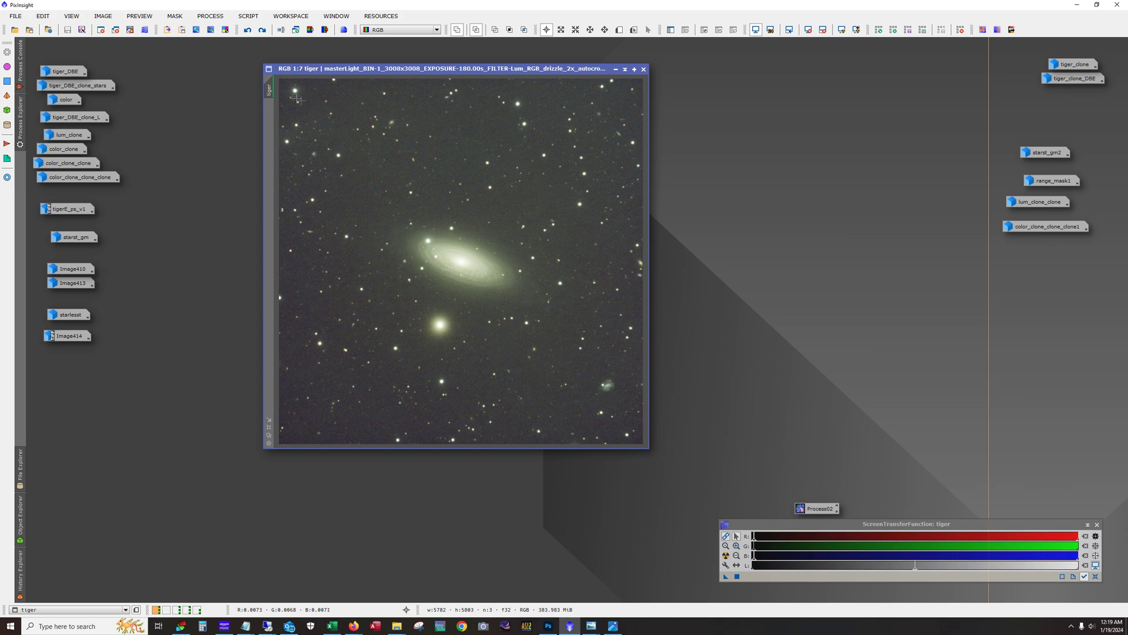
{"action": "left_click", "coordinate": [262, 30]}
- Zoom into the tiger image and pan across it to inspect the galaxy
{"action": "scroll", "coordinate": [467, 247], "scroll_direction": "up", "scroll_amount": 4}
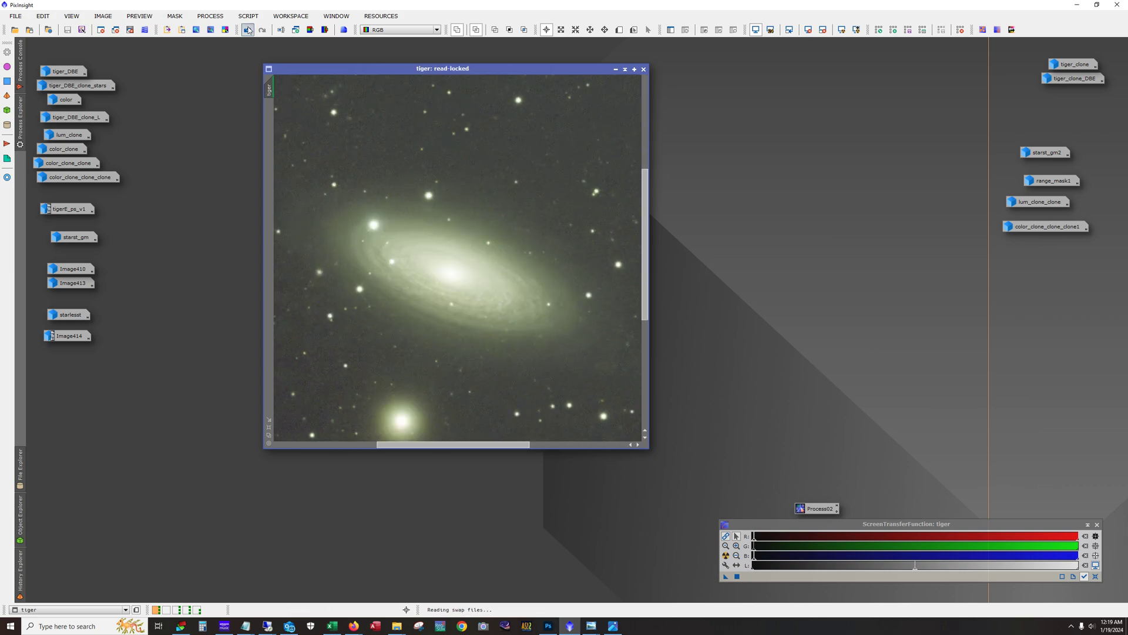
{"action": "left_click_drag", "start_coordinate": [644, 245], "coordinate": [644, 352]}
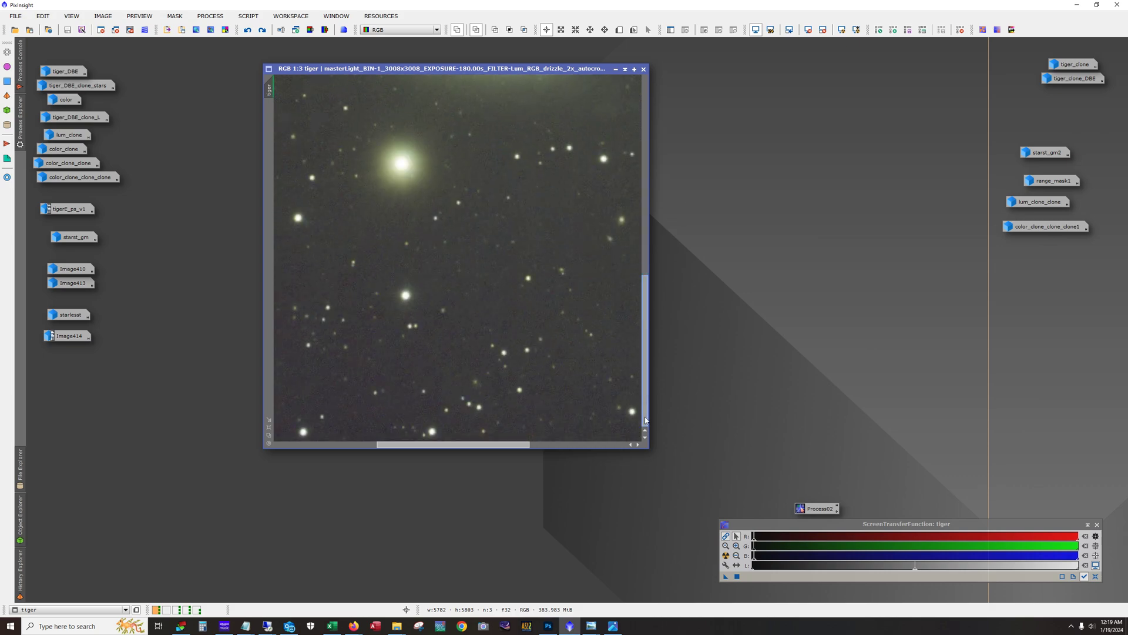
{"action": "left_click_drag", "start_coordinate": [524, 445], "coordinate": [393, 460]}
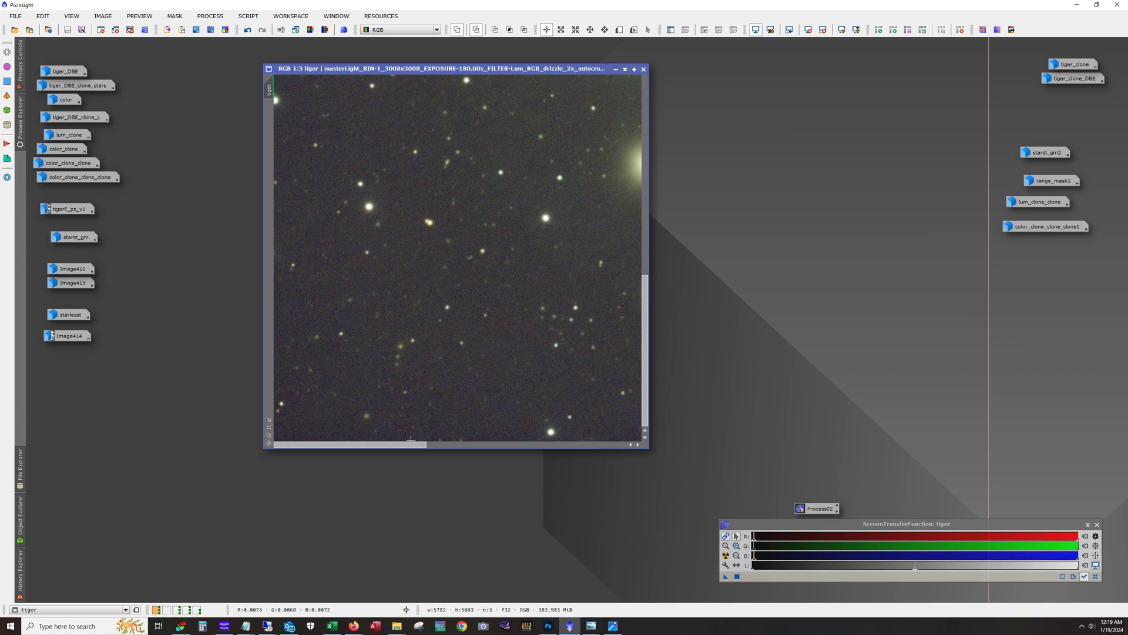
{"action": "left_click_drag", "start_coordinate": [411, 442], "coordinate": [611, 446]}
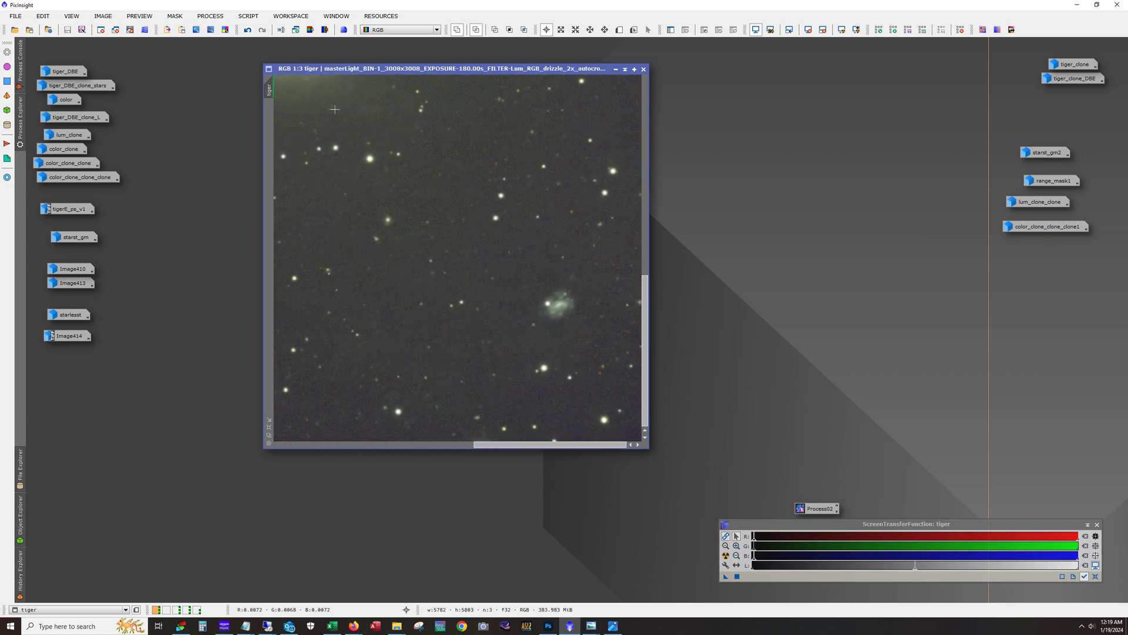
{"action": "left_click_drag", "start_coordinate": [645, 352], "coordinate": [645, 154]}
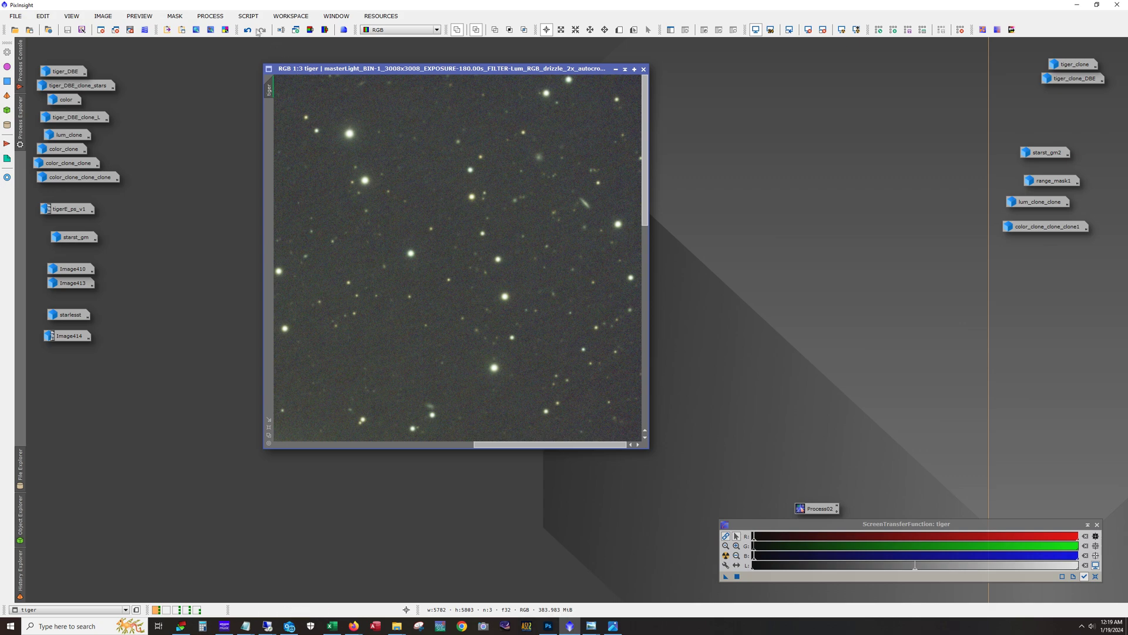
- Compare tiger before and after its last processing step, then zoom out to 1:7
{"action": "left_click", "coordinate": [247, 30]}
{"action": "scroll", "coordinate": [598, 93], "scroll_direction": "up", "scroll_amount": 2}
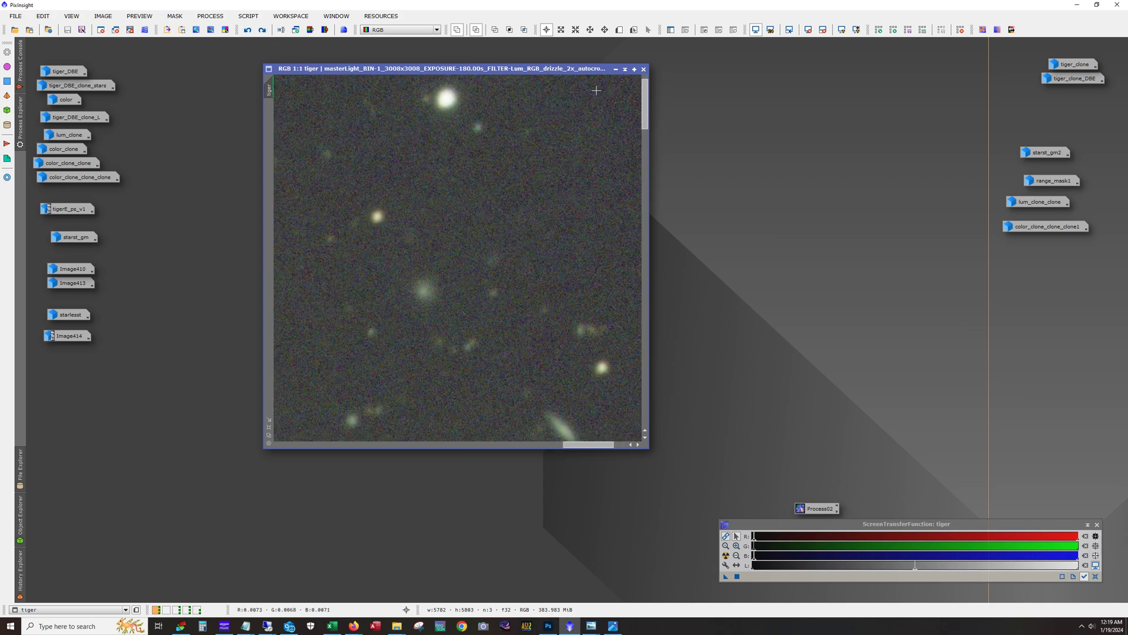
{"action": "left_click_drag", "start_coordinate": [588, 445], "coordinate": [604, 445]}
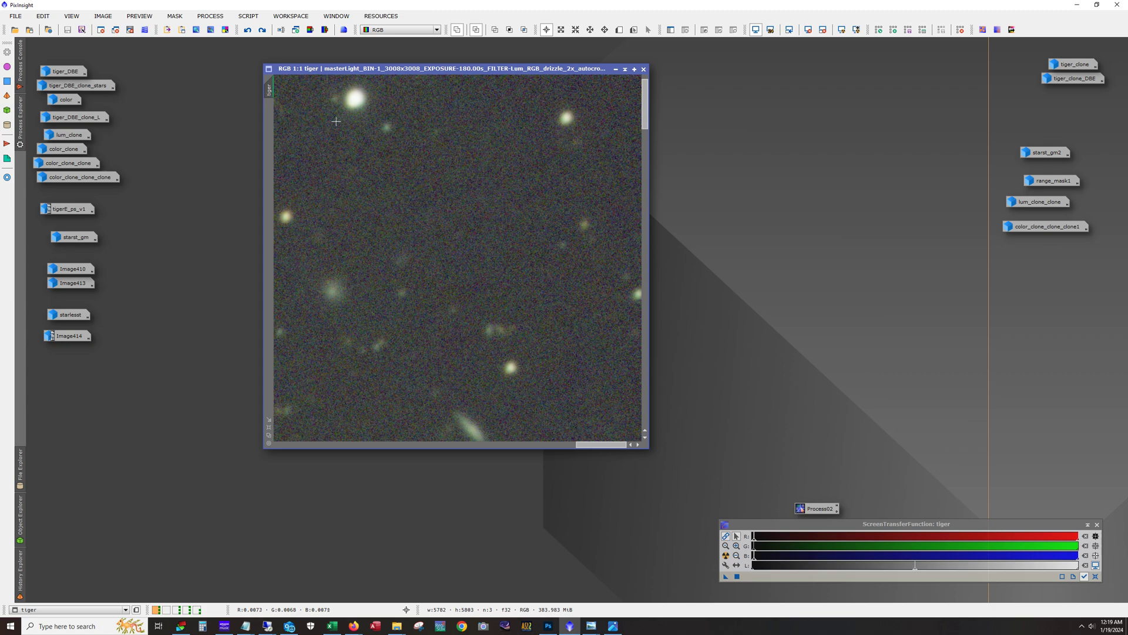
{"action": "left_click", "coordinate": [262, 30]}
{"action": "scroll", "coordinate": [389, 272], "scroll_direction": "down", "scroll_amount": 3}
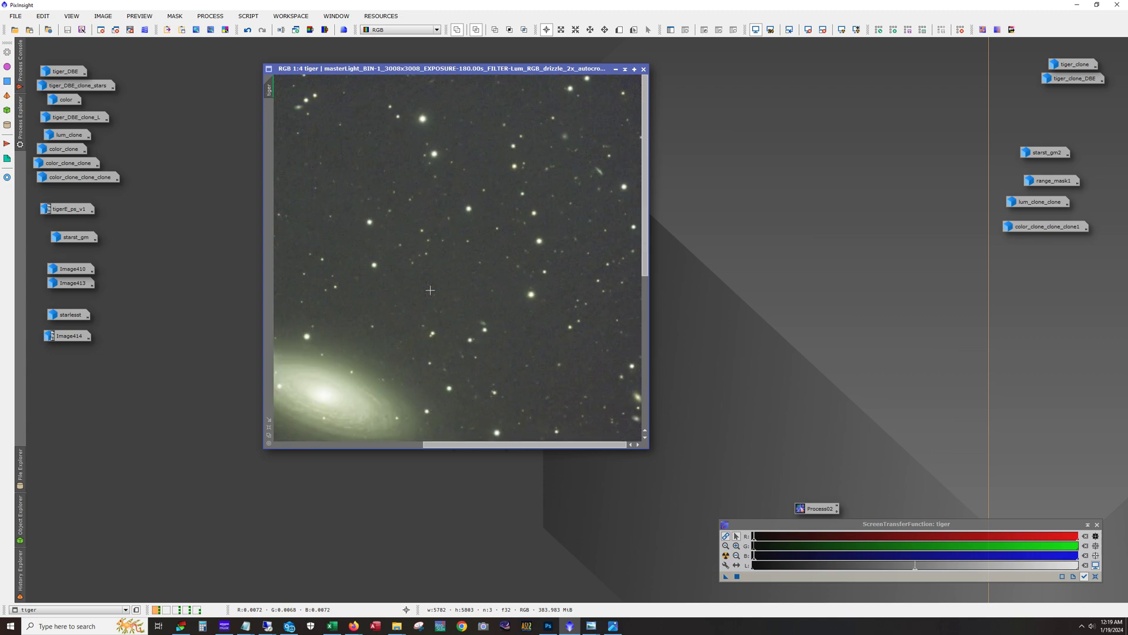
{"action": "scroll", "coordinate": [435, 299], "scroll_direction": "down", "scroll_amount": 2}
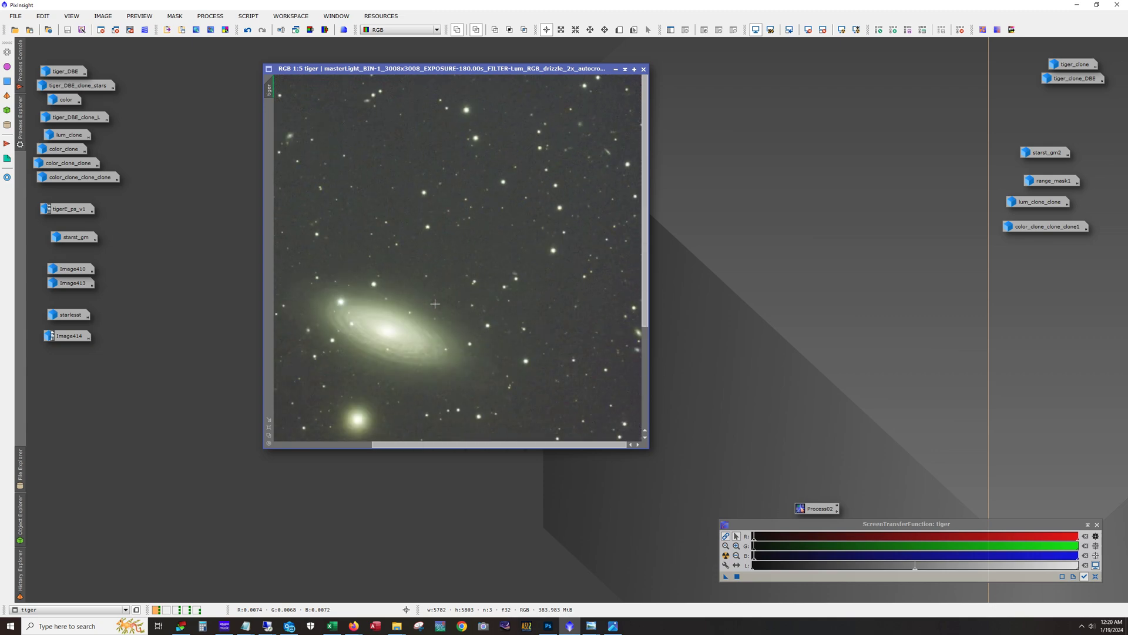
{"action": "scroll", "coordinate": [437, 306], "scroll_direction": "down", "scroll_amount": 1}
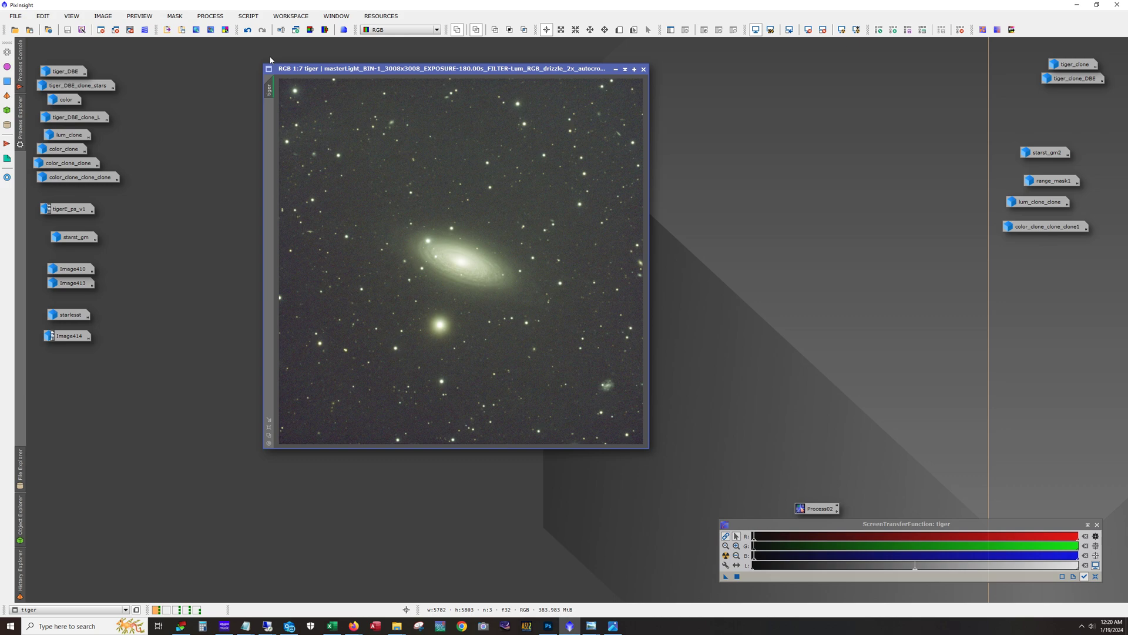
- Iconize tiger, open tiger_DBE and redo its Preview01 box enclosing the whole galaxy
{"action": "left_click", "coordinate": [615, 69]}
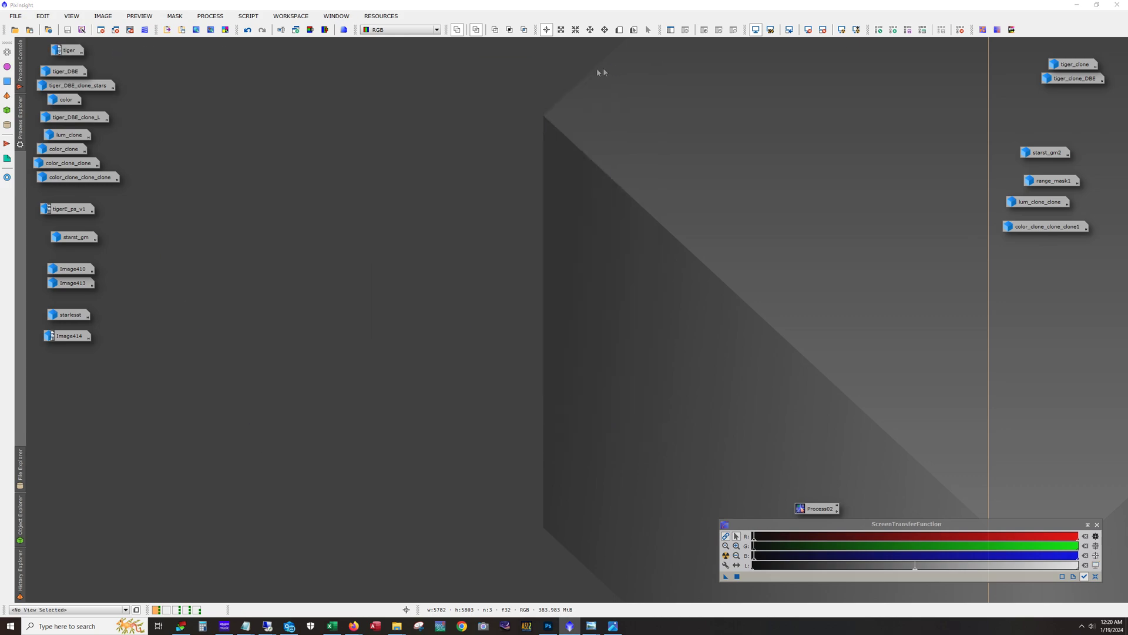
{"action": "double_click", "coordinate": [65, 72]}
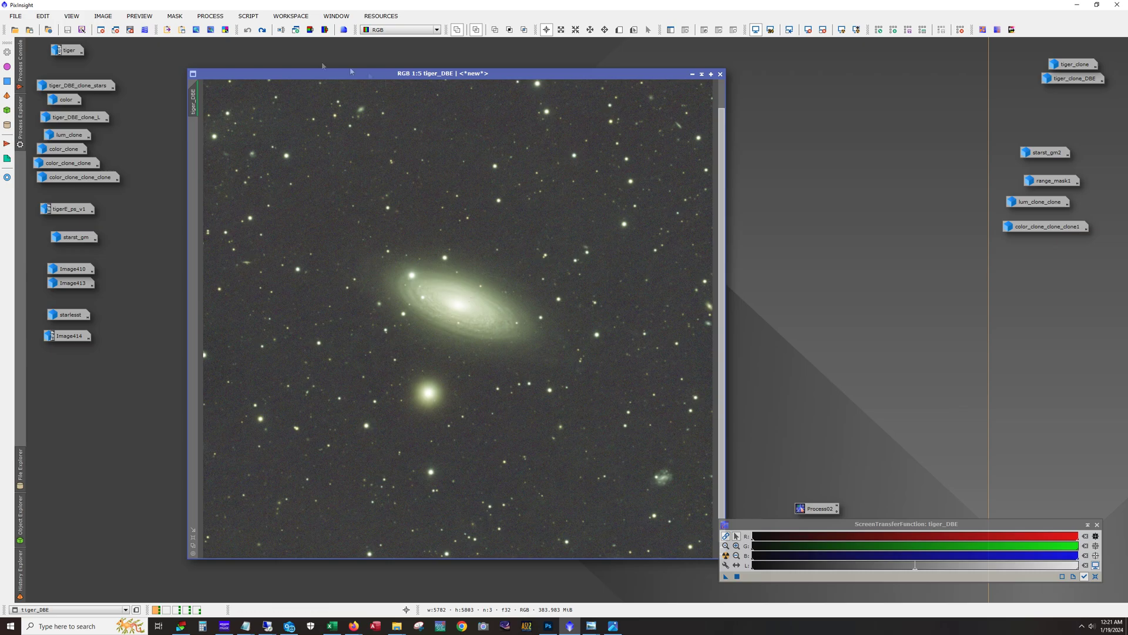
{"action": "left_click", "coordinate": [262, 30]}
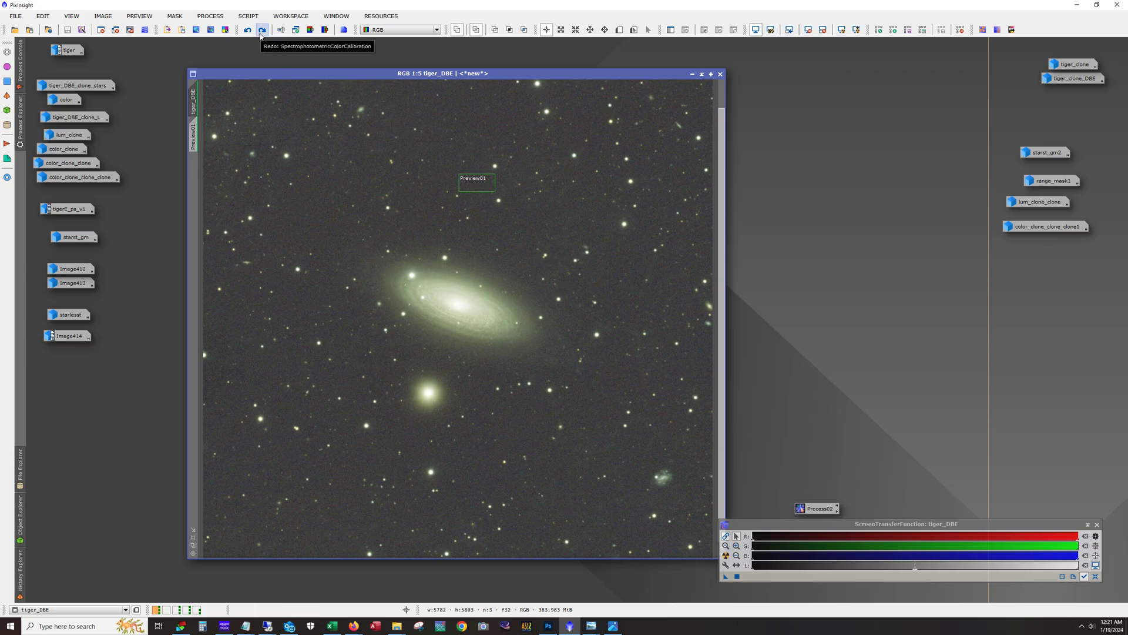
{"action": "left_click", "coordinate": [261, 35]}
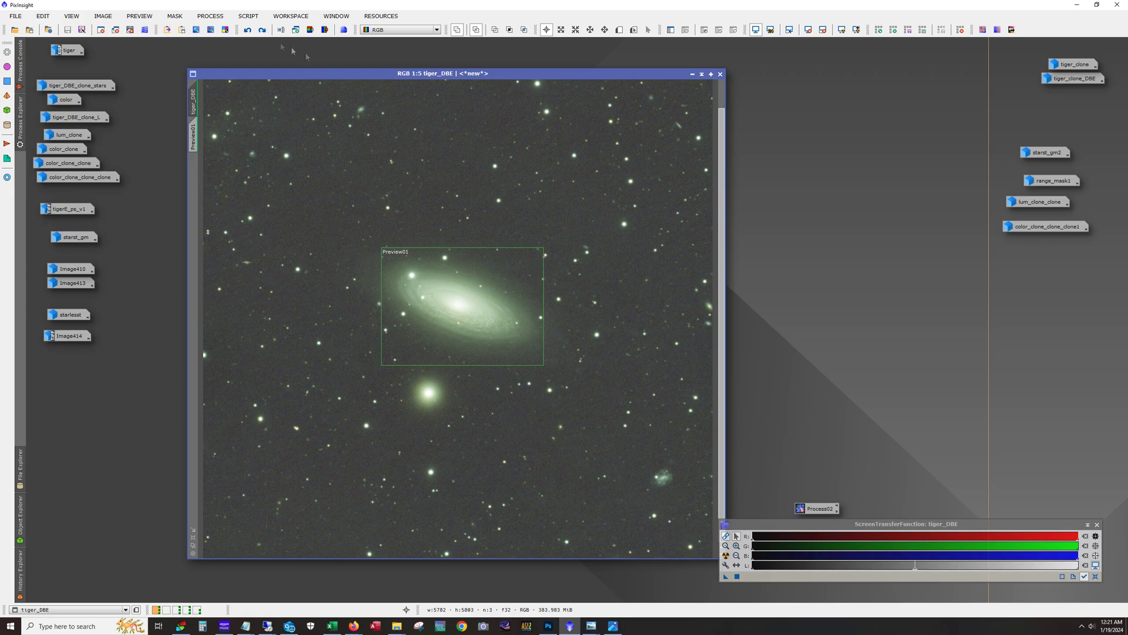
{"action": "left_click_drag", "start_coordinate": [381, 74], "coordinate": [371, 55]}
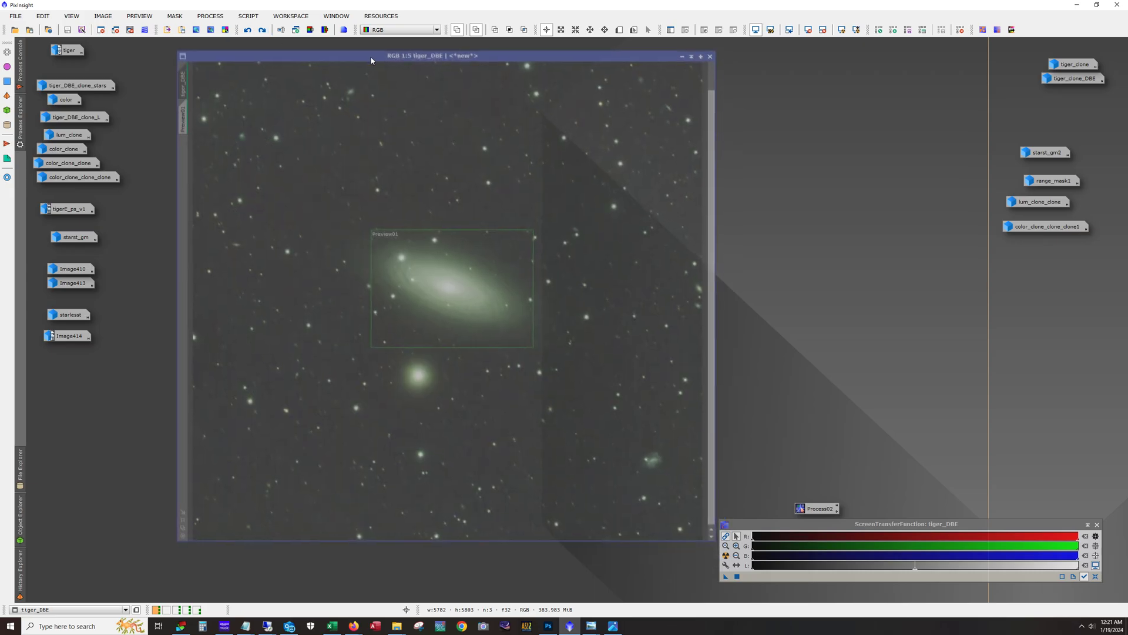
- Apply an STF Auto Stretch to tiger_DBE to remove the green cast
{"action": "left_click", "coordinate": [728, 539]}
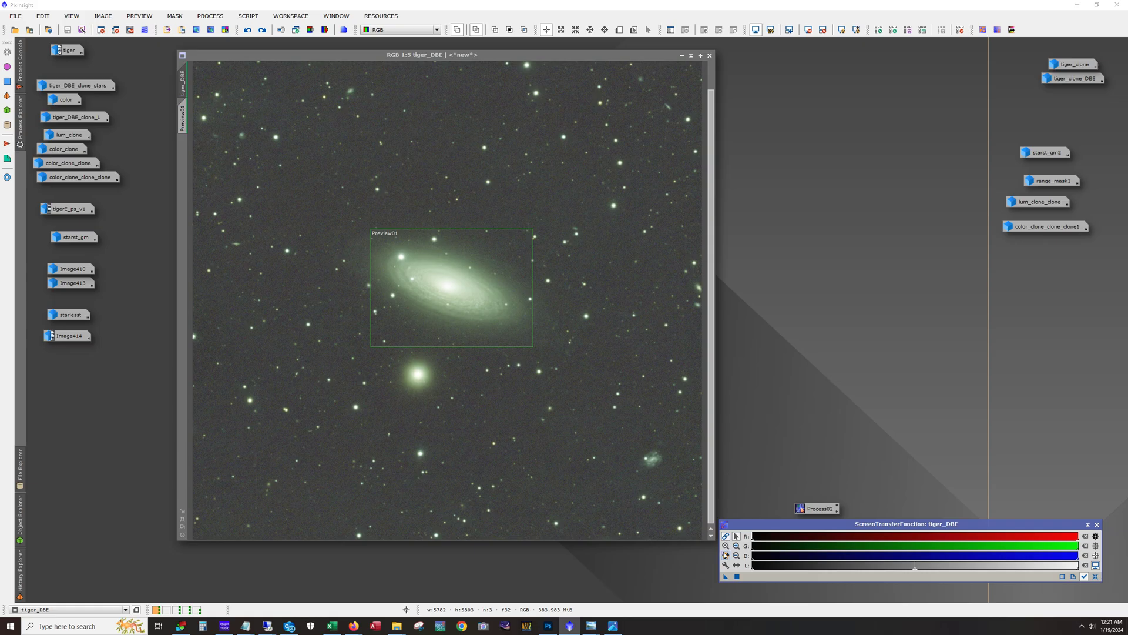
{"action": "left_click", "coordinate": [726, 555]}
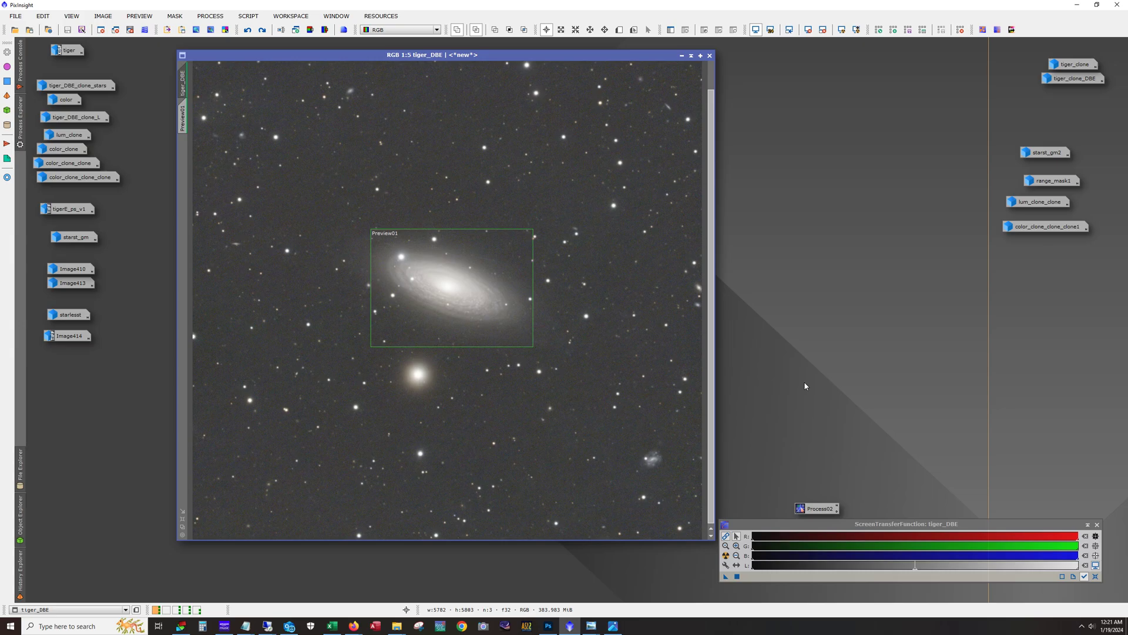
{"action": "scroll", "coordinate": [455, 312], "scroll_direction": "up", "scroll_amount": 1}
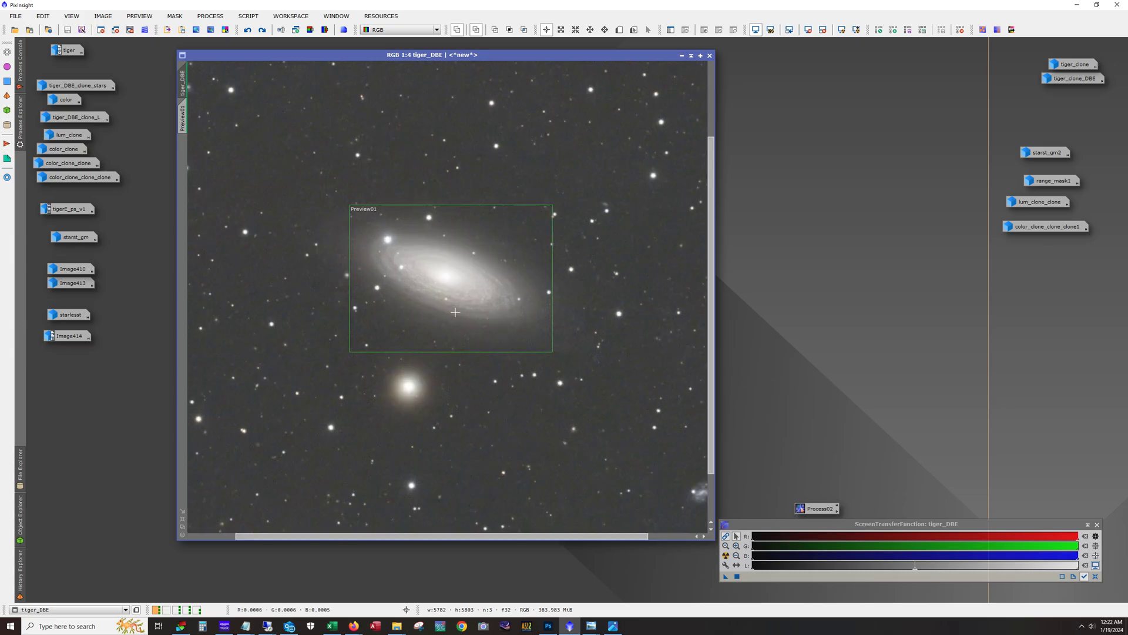
{"action": "scroll", "coordinate": [455, 312], "scroll_direction": "up", "scroll_amount": 2}
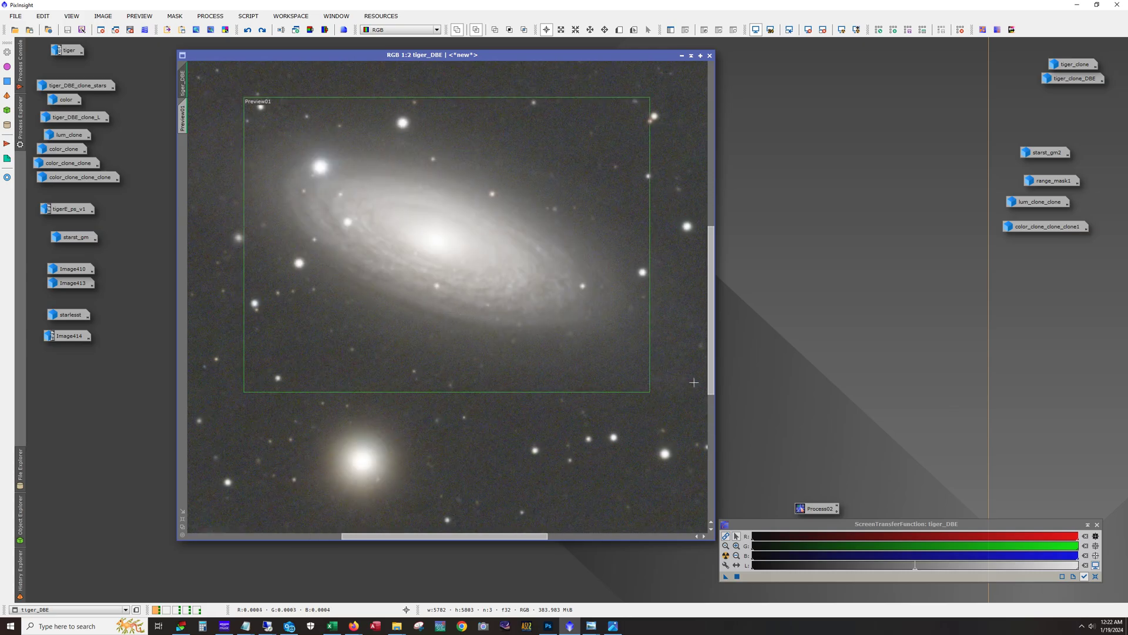
{"action": "left_click_drag", "start_coordinate": [712, 388], "coordinate": [712, 372]}
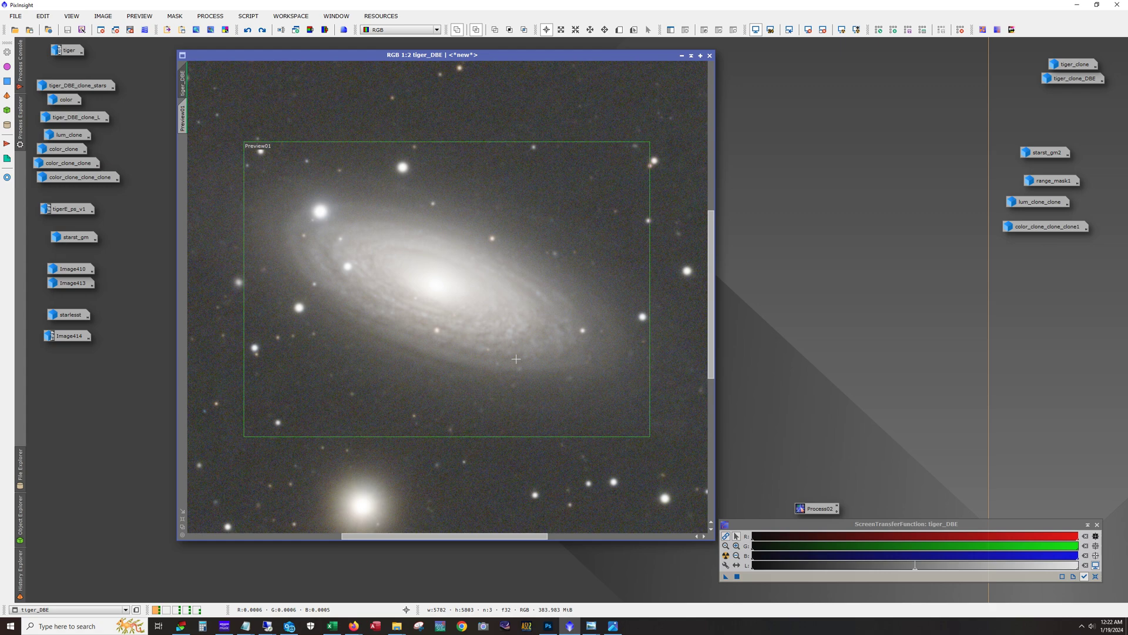
{"action": "scroll", "coordinate": [529, 341], "scroll_direction": "up", "scroll_amount": 1}
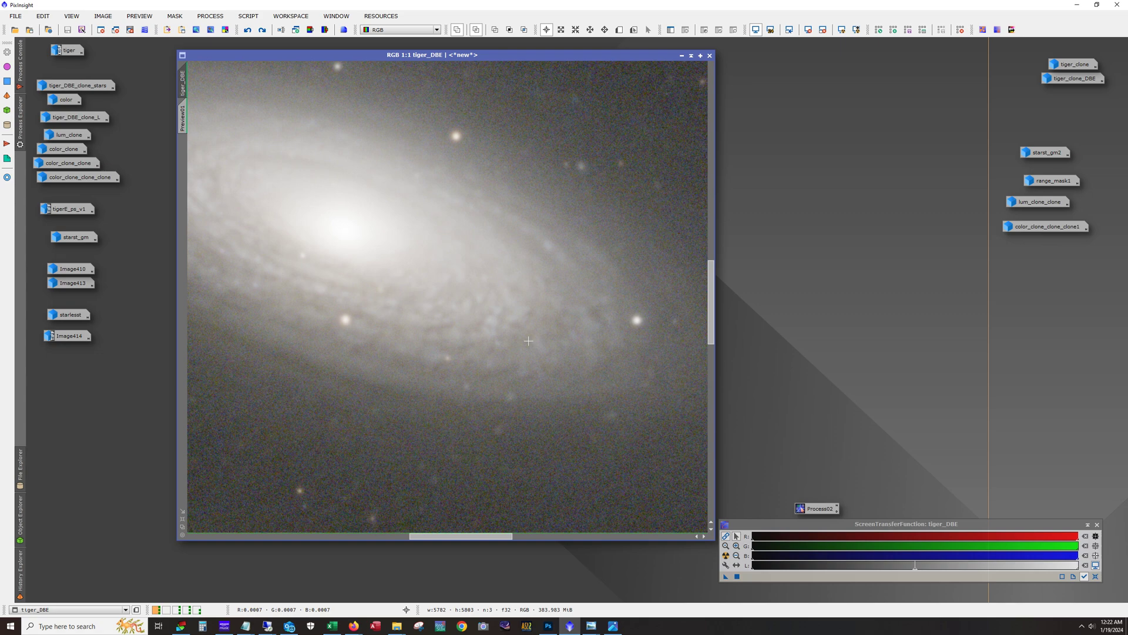
{"action": "scroll", "coordinate": [456, 323], "scroll_direction": "down", "scroll_amount": 2}
{"action": "scroll", "coordinate": [457, 324], "scroll_direction": "up", "scroll_amount": 1}
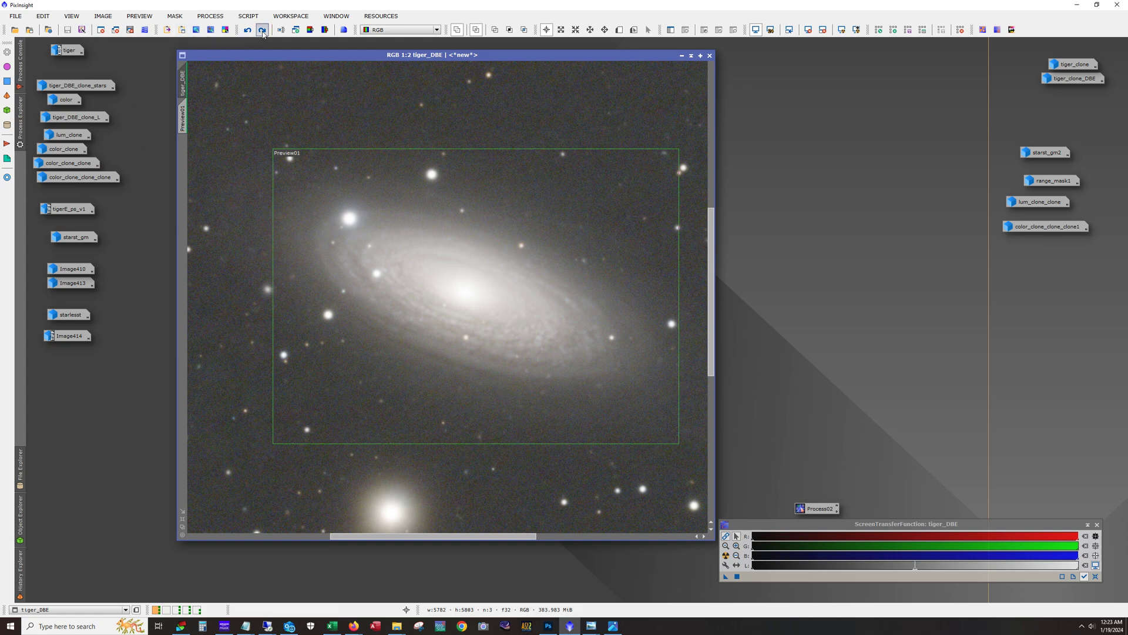
{"action": "left_click", "coordinate": [262, 31]}
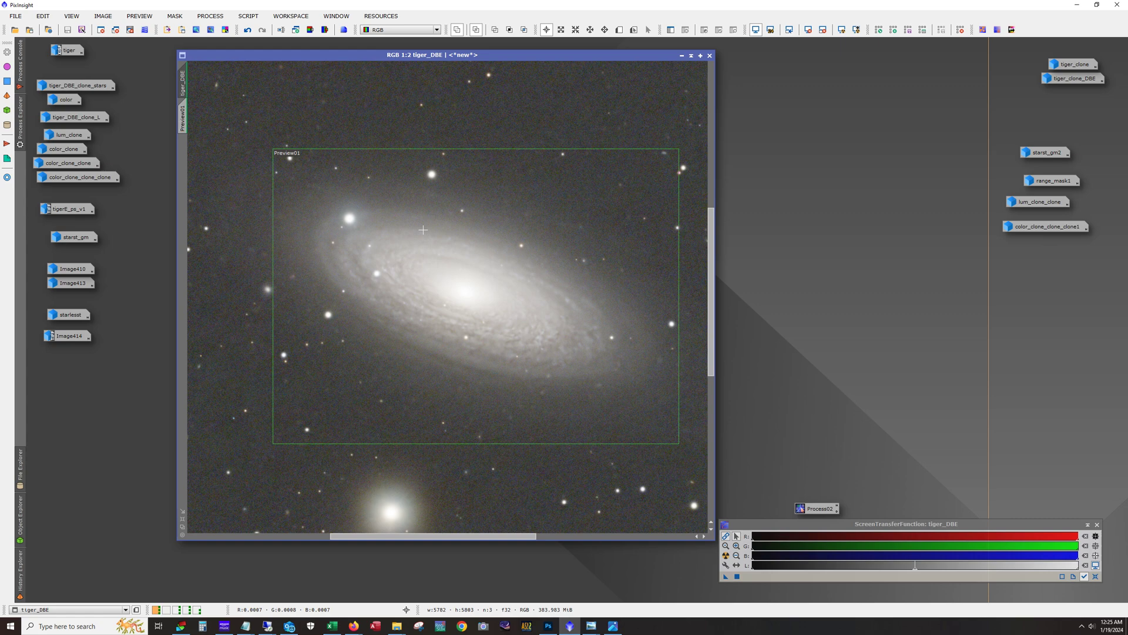
- Zoom out and iconize tiger_DBE, then briefly view tiger_DBE_clone_stars and iconize it again
{"action": "scroll", "coordinate": [423, 255], "scroll_direction": "down", "scroll_amount": 3}
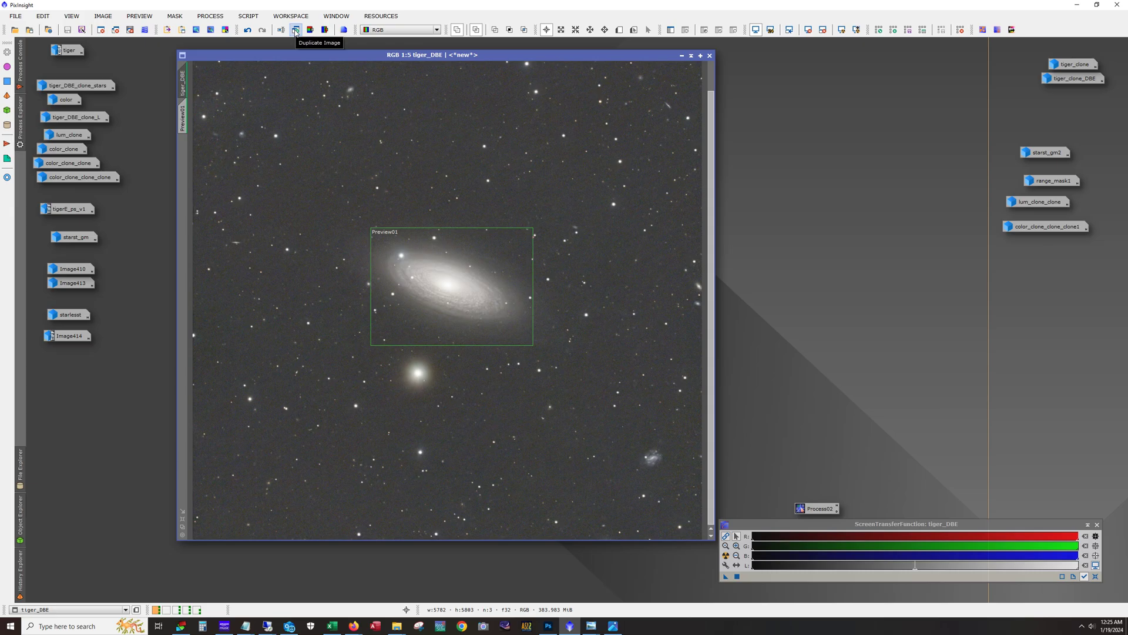
{"action": "key", "text": "alt"}
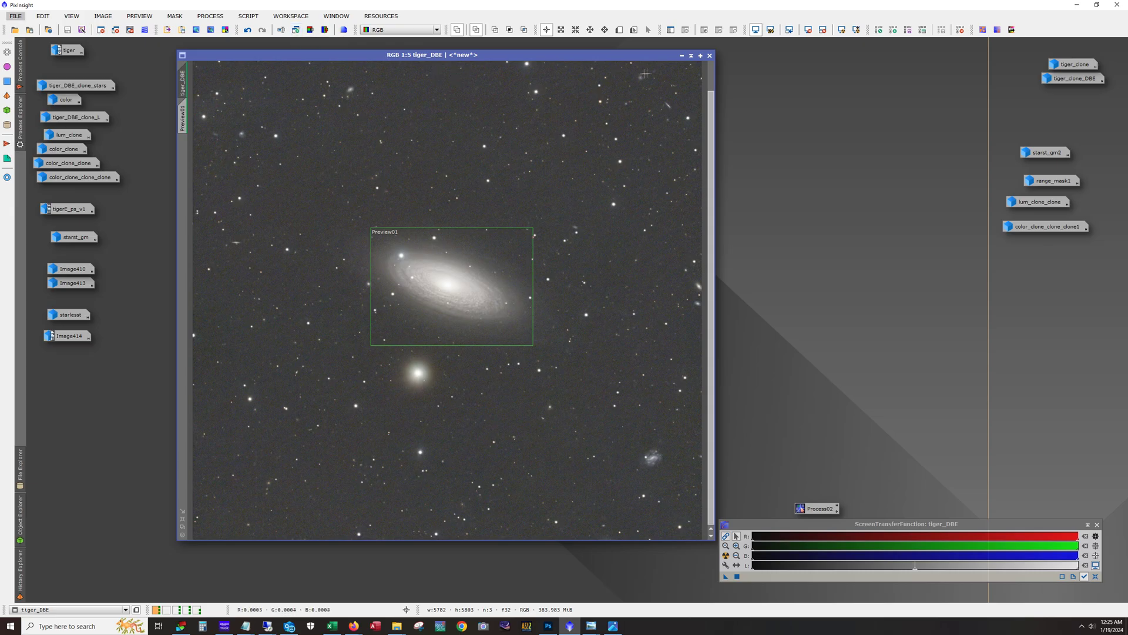
{"action": "left_click", "coordinate": [682, 55]}
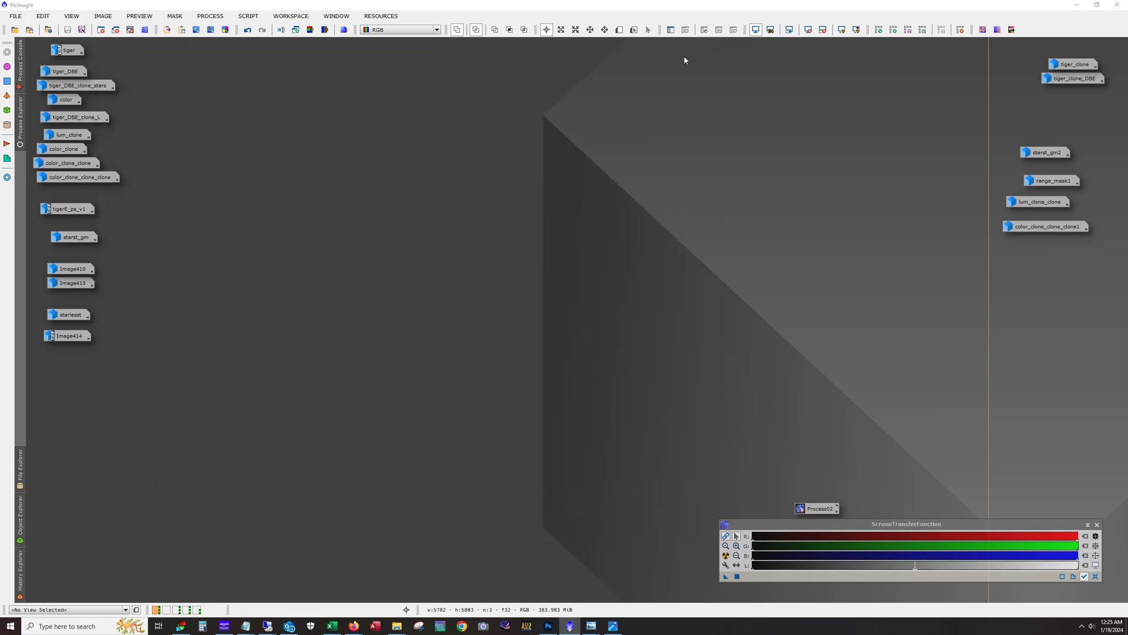
{"action": "double_click", "coordinate": [100, 87]}
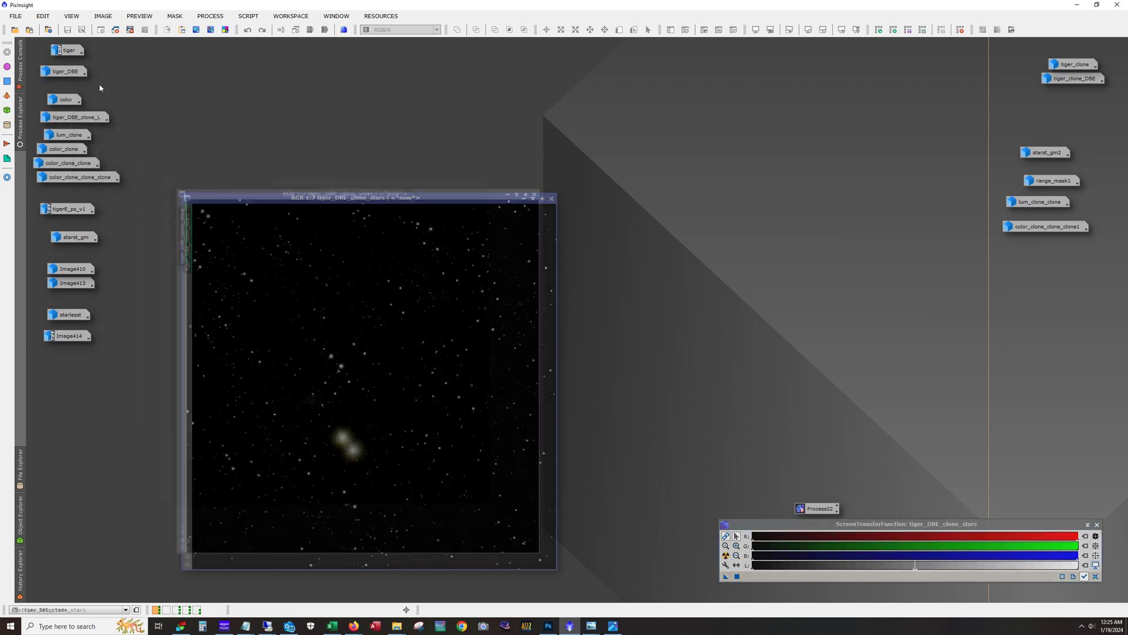
{"action": "left_click", "coordinate": [523, 198]}
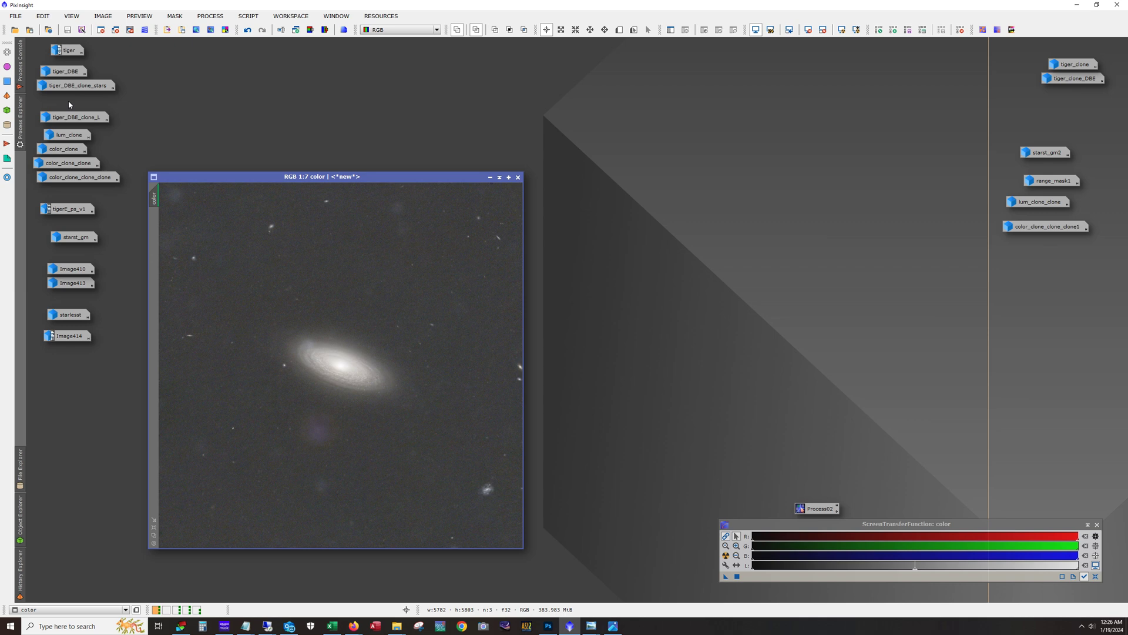
{"action": "left_click", "coordinate": [248, 30]}
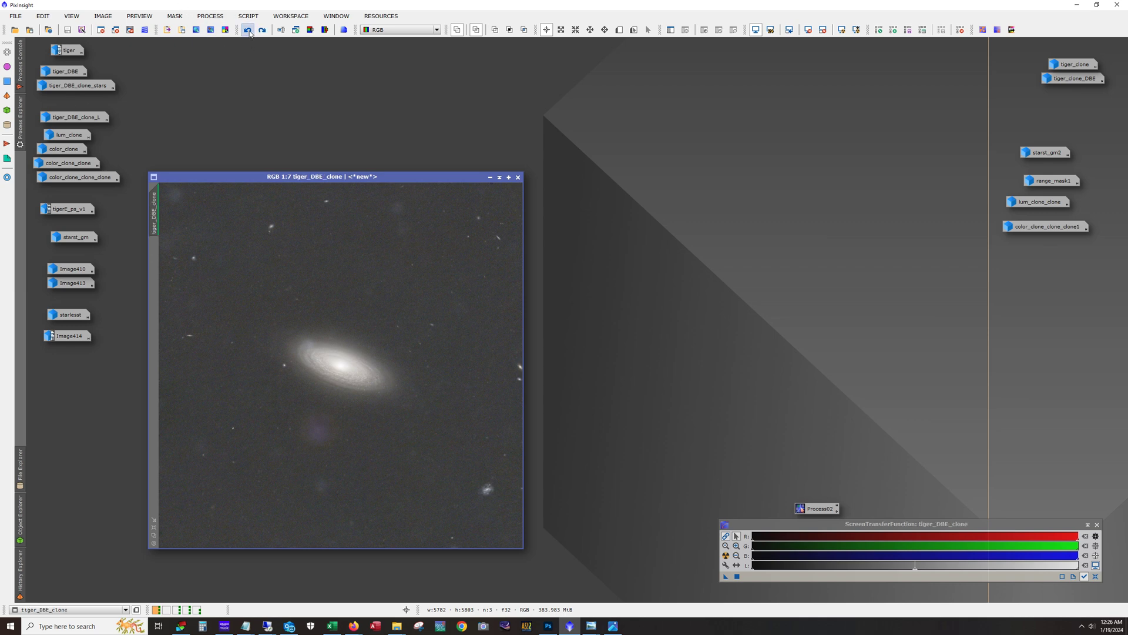
{"action": "left_click", "coordinate": [263, 30]}
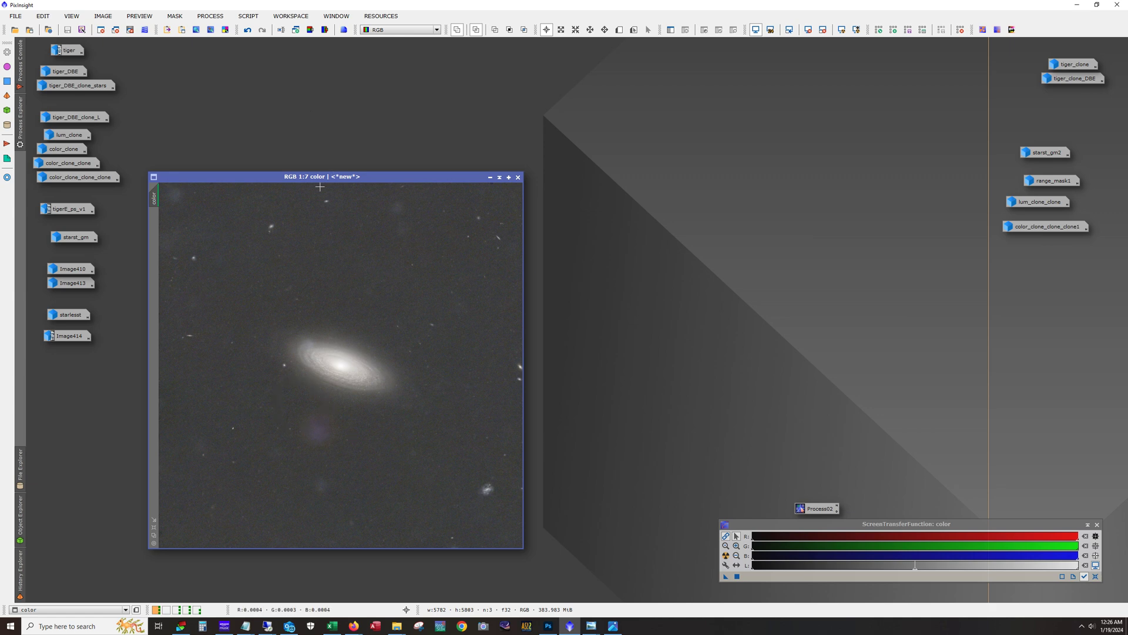
{"action": "left_click_drag", "start_coordinate": [318, 178], "coordinate": [347, 154]}
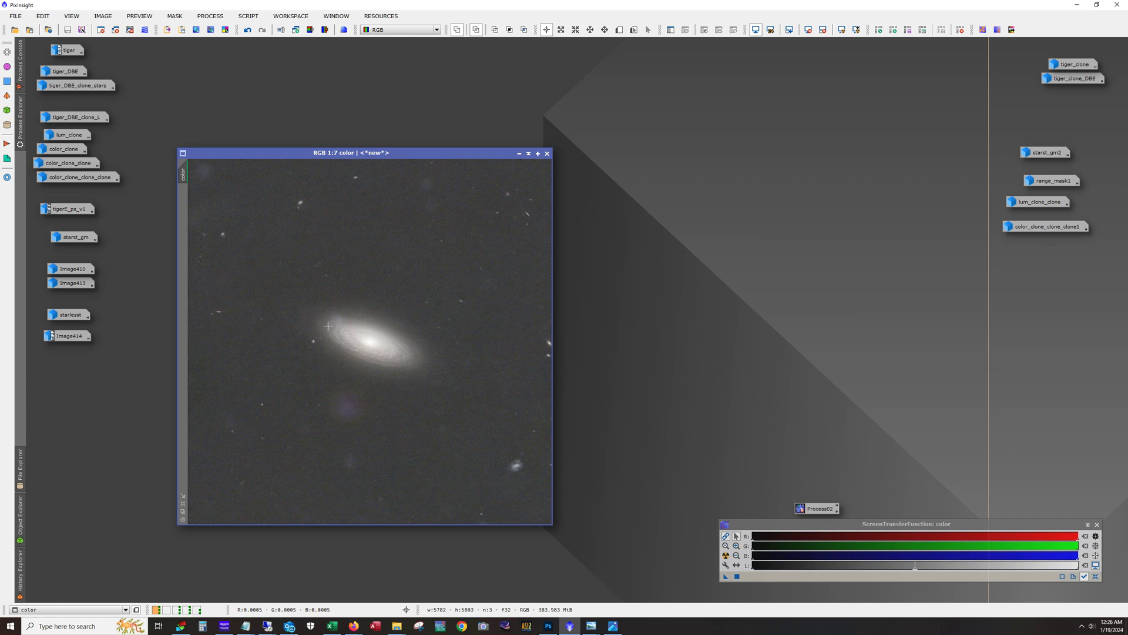
{"action": "scroll", "coordinate": [337, 340], "scroll_direction": "up", "scroll_amount": 5}
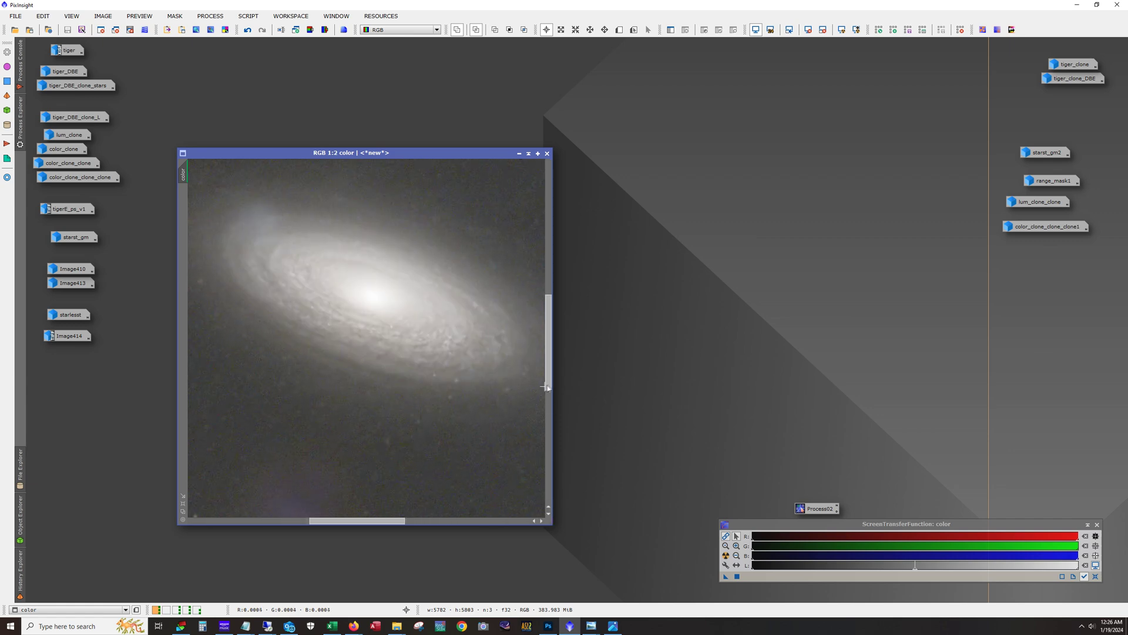
{"action": "left_click_drag", "start_coordinate": [545, 386], "coordinate": [546, 370]}
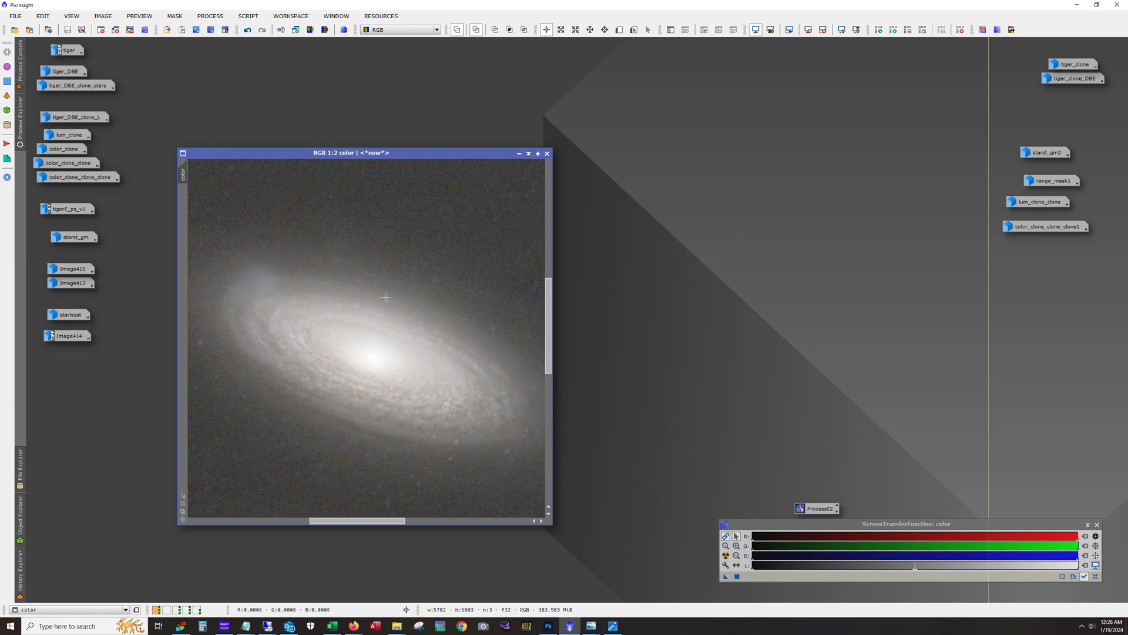
{"action": "left_click_drag", "start_coordinate": [548, 362], "coordinate": [549, 375]}
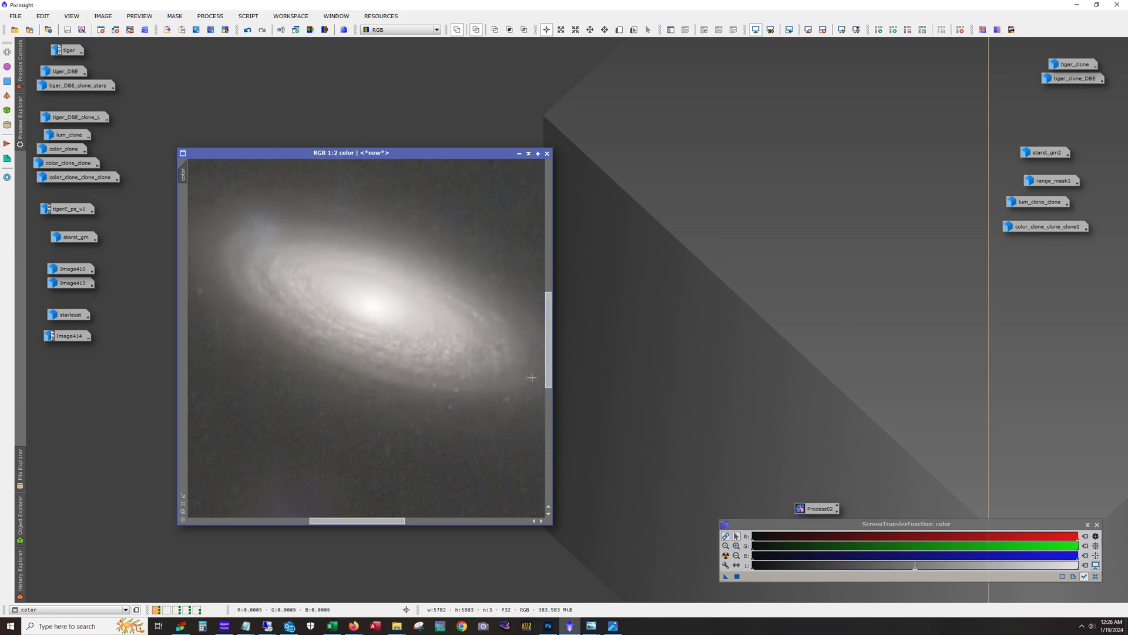
{"action": "left_click_drag", "start_coordinate": [550, 385], "coordinate": [583, 379]}
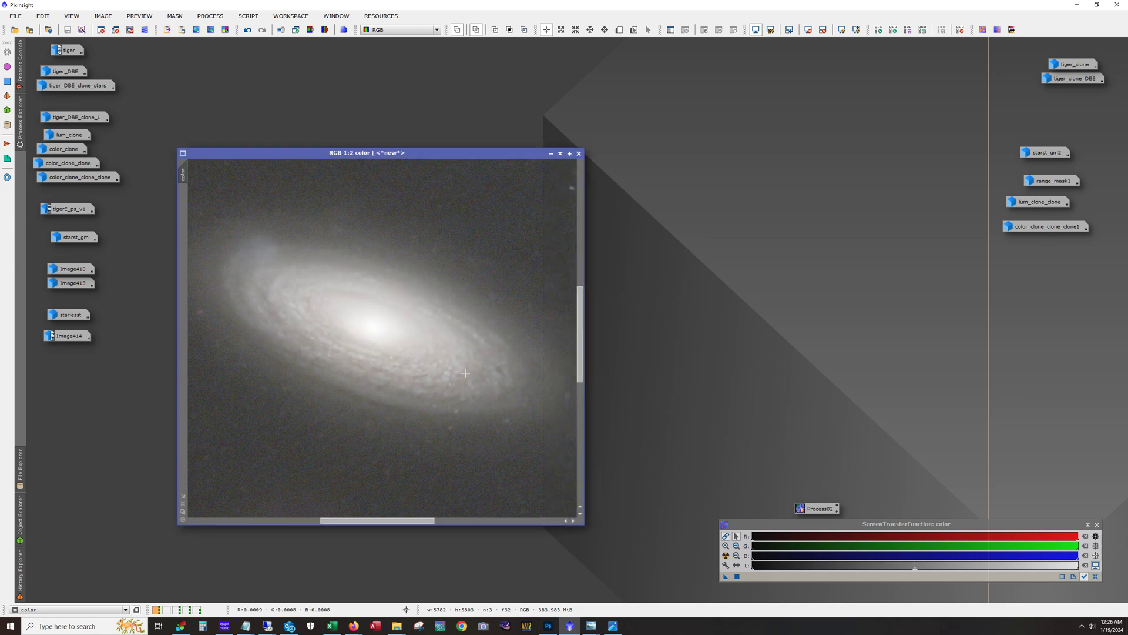
{"action": "left_click", "coordinate": [551, 152]}
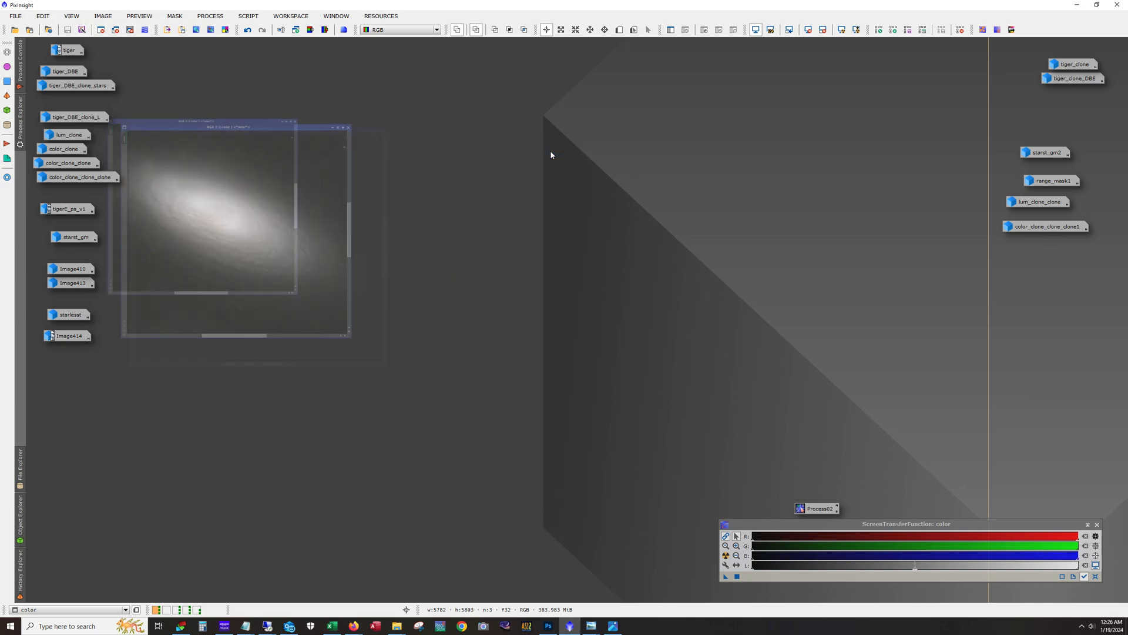
- Open tiger_DBE_clone_L, redo its rename to lum and the following step, then iconize it
{"action": "double_click", "coordinate": [66, 119]}
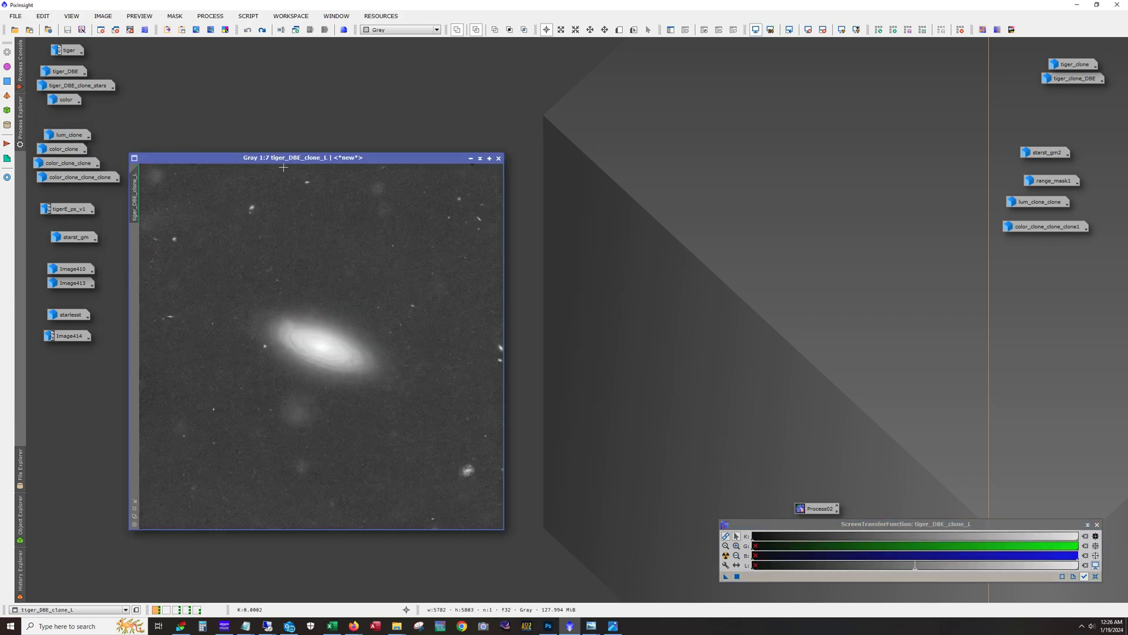
{"action": "left_click_drag", "start_coordinate": [281, 158], "coordinate": [314, 148]}
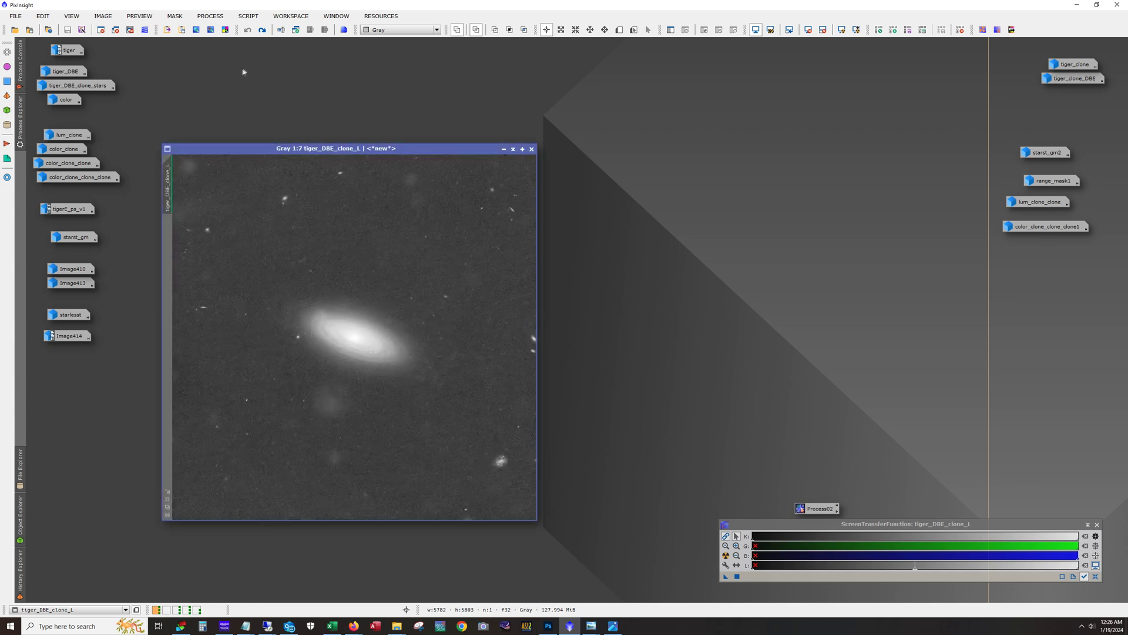
{"action": "left_click", "coordinate": [262, 30]}
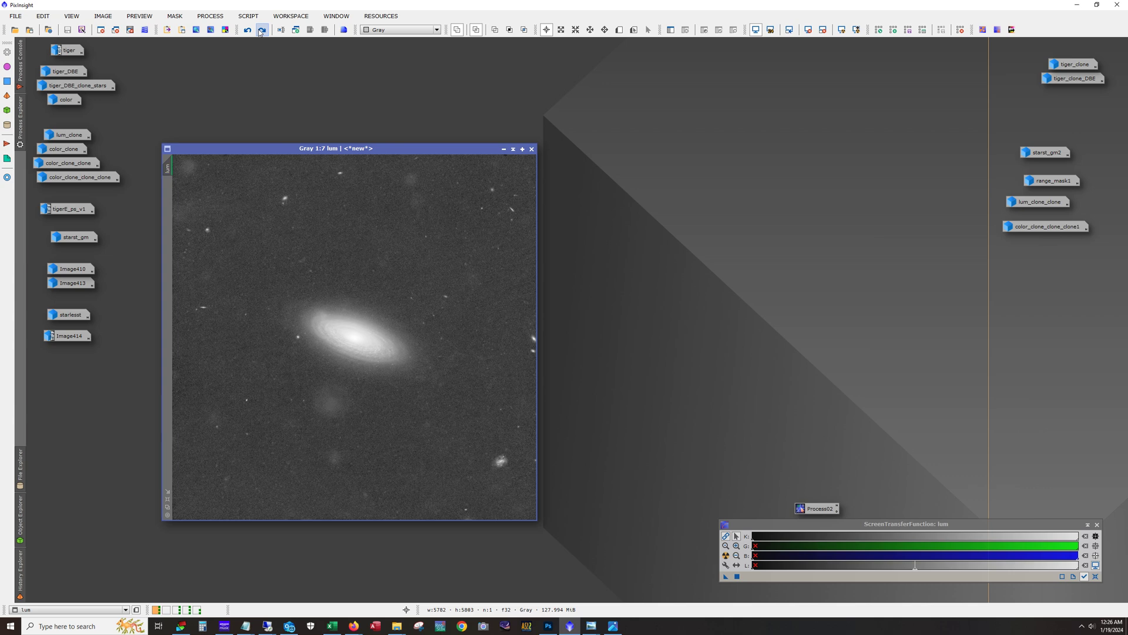
{"action": "left_click", "coordinate": [262, 30]}
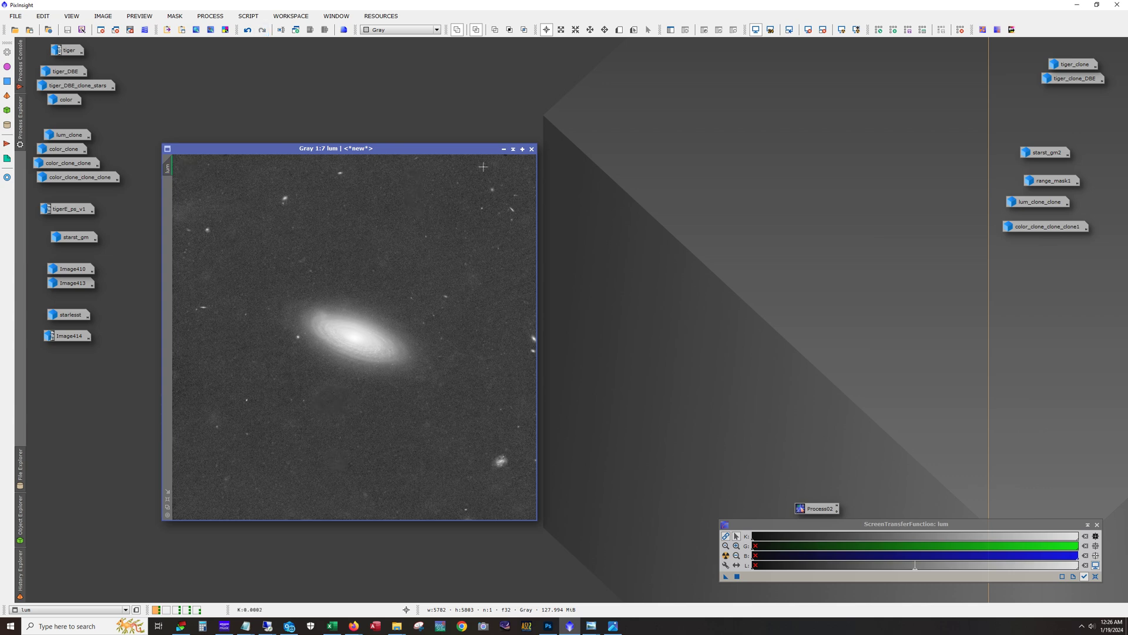
{"action": "left_click", "coordinate": [503, 149]}
- Auto-stretch lum_clone and compare it with its mask, then reopen lum and undo its last process
{"action": "double_click", "coordinate": [62, 139]}
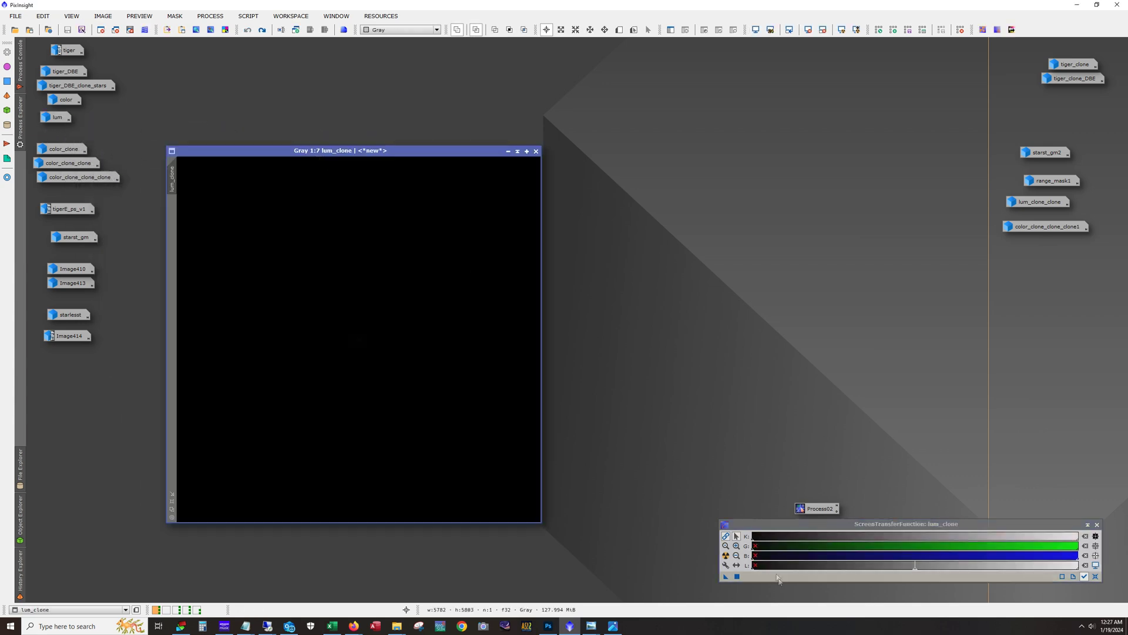
{"action": "left_click", "coordinate": [726, 555]}
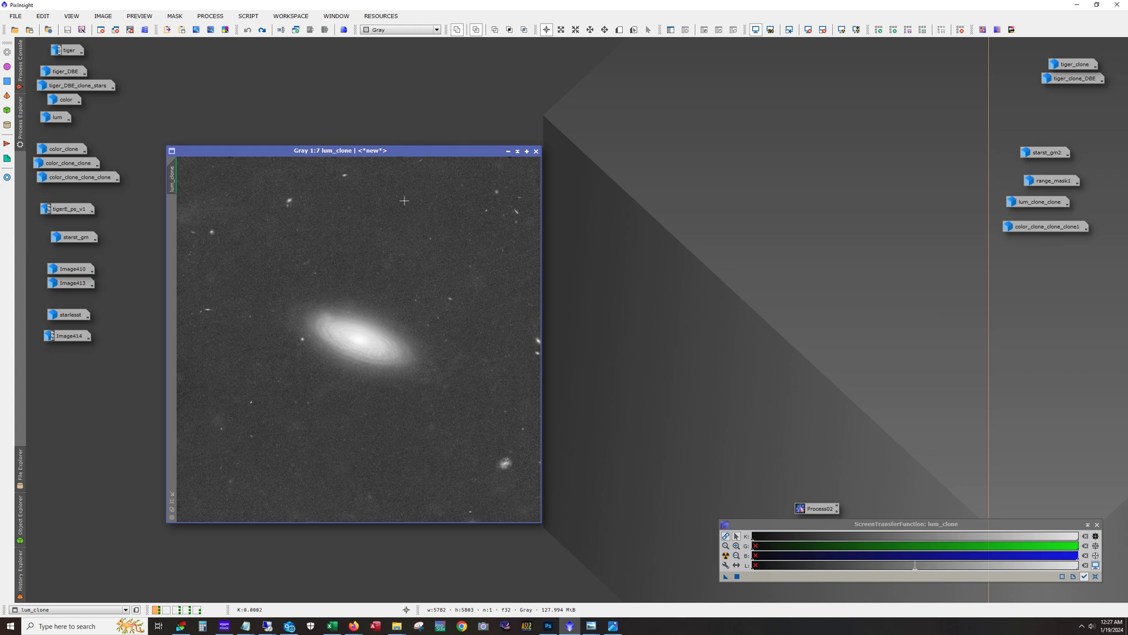
{"action": "left_click", "coordinate": [262, 30]}
{"action": "left_click", "coordinate": [247, 30]}
{"action": "double_click", "coordinate": [57, 117]}
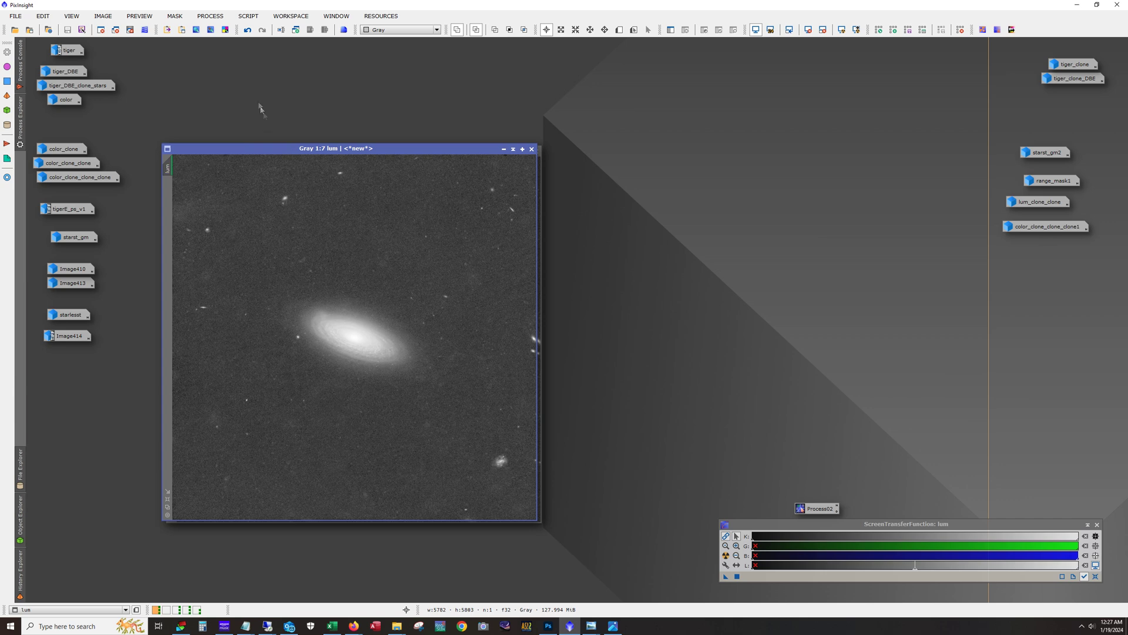
{"action": "left_click", "coordinate": [248, 32]}
- Step back and redo the lum rename, zooming and panning across the luminance image
{"action": "left_click", "coordinate": [249, 30]}
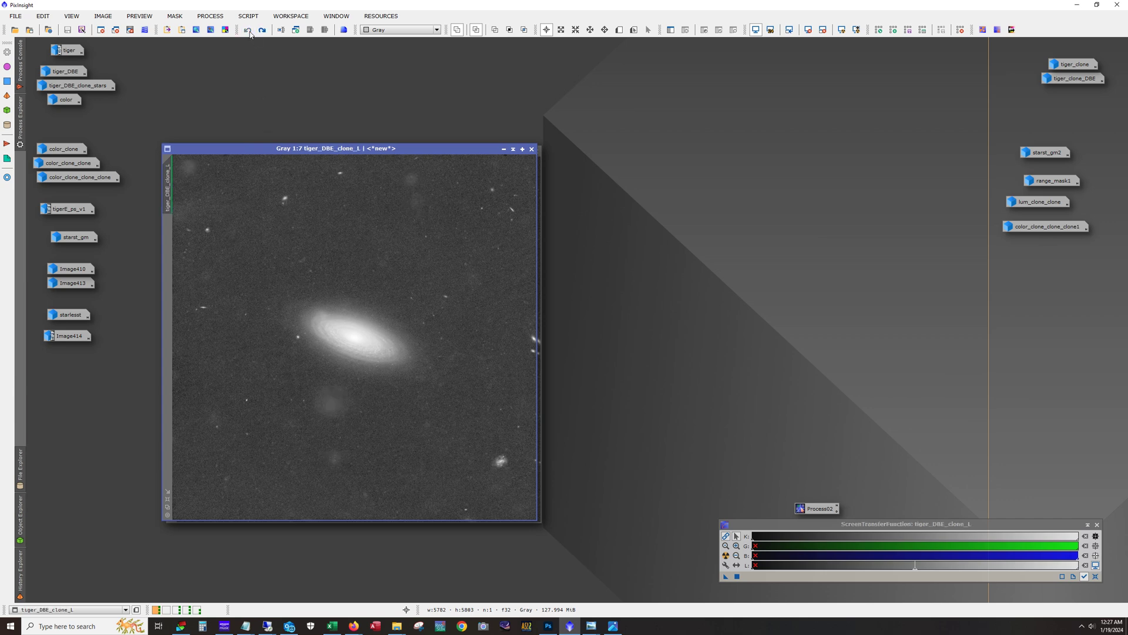
{"action": "left_click", "coordinate": [261, 30]}
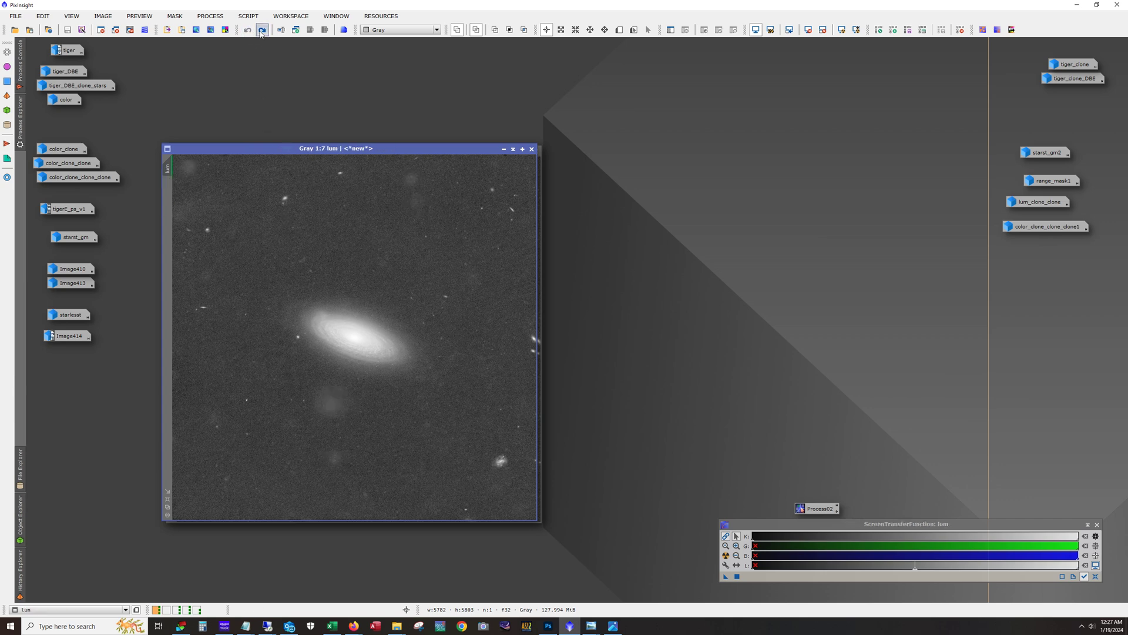
{"action": "scroll", "coordinate": [345, 406], "scroll_direction": "up", "scroll_amount": 3}
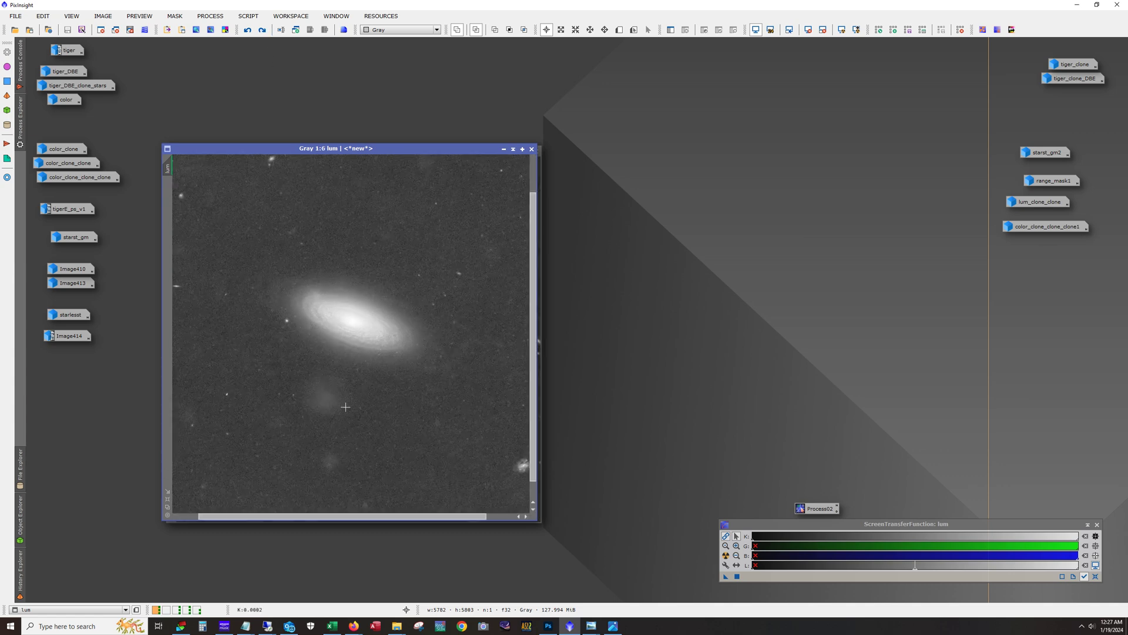
{"action": "scroll", "coordinate": [327, 407], "scroll_direction": "down", "scroll_amount": 1}
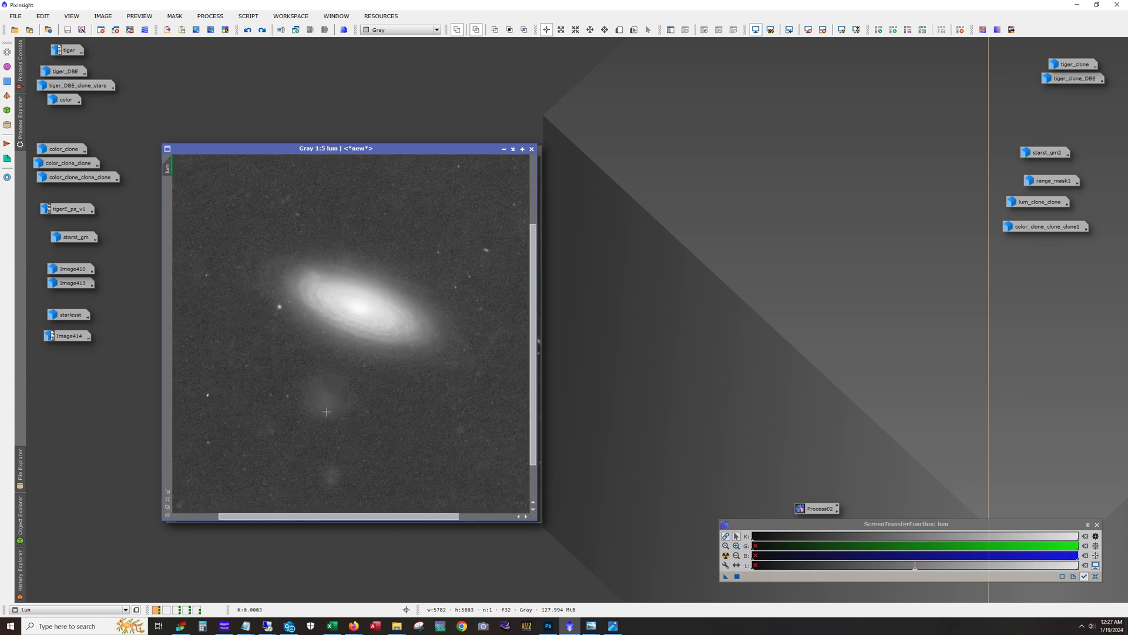
{"action": "scroll", "coordinate": [327, 410], "scroll_direction": "up", "scroll_amount": 1}
{"action": "scroll", "coordinate": [335, 425], "scroll_direction": "down", "scroll_amount": 1}
{"action": "left_click_drag", "start_coordinate": [533, 453], "coordinate": [549, 267]}
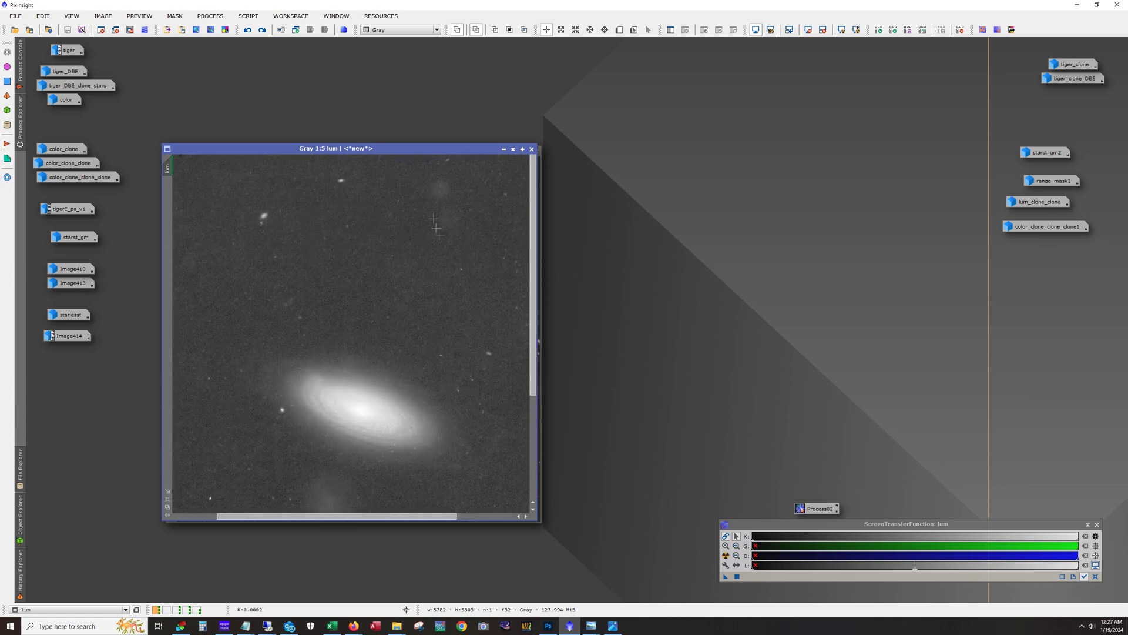
{"action": "mouse_move", "coordinate": [276, 516]}
{"action": "left_mouse_down"}
{"action": "mouse_move", "coordinate": [231, 515]}
{"action": "mouse_move", "coordinate": [282, 516]}
{"action": "left_mouse_up"}
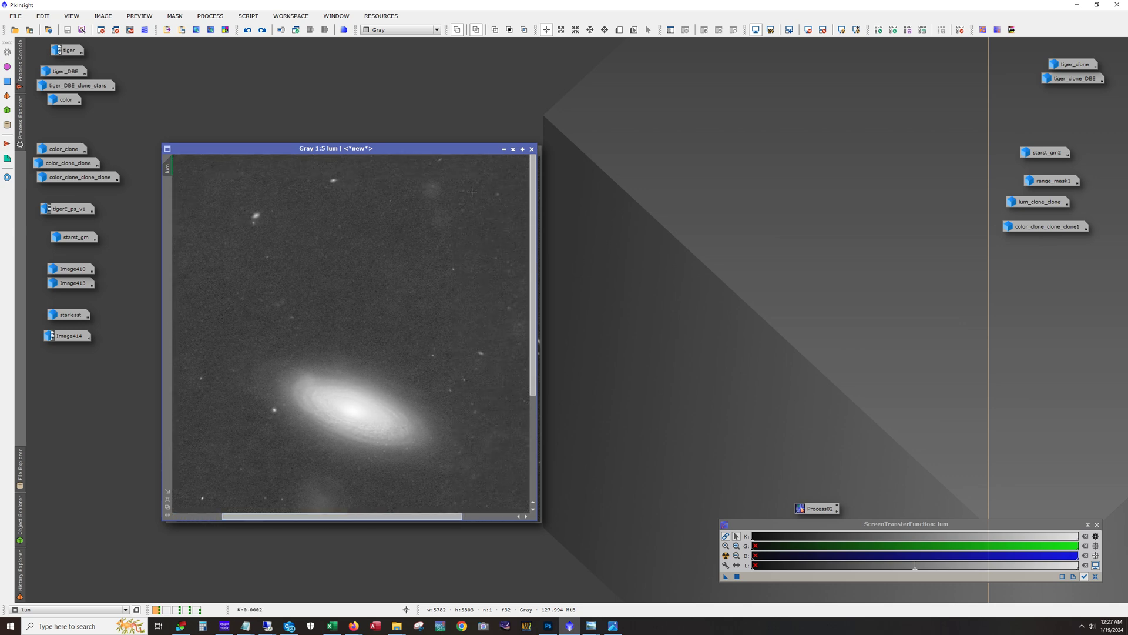
{"action": "scroll", "coordinate": [412, 305], "scroll_direction": "down", "scroll_amount": 3}
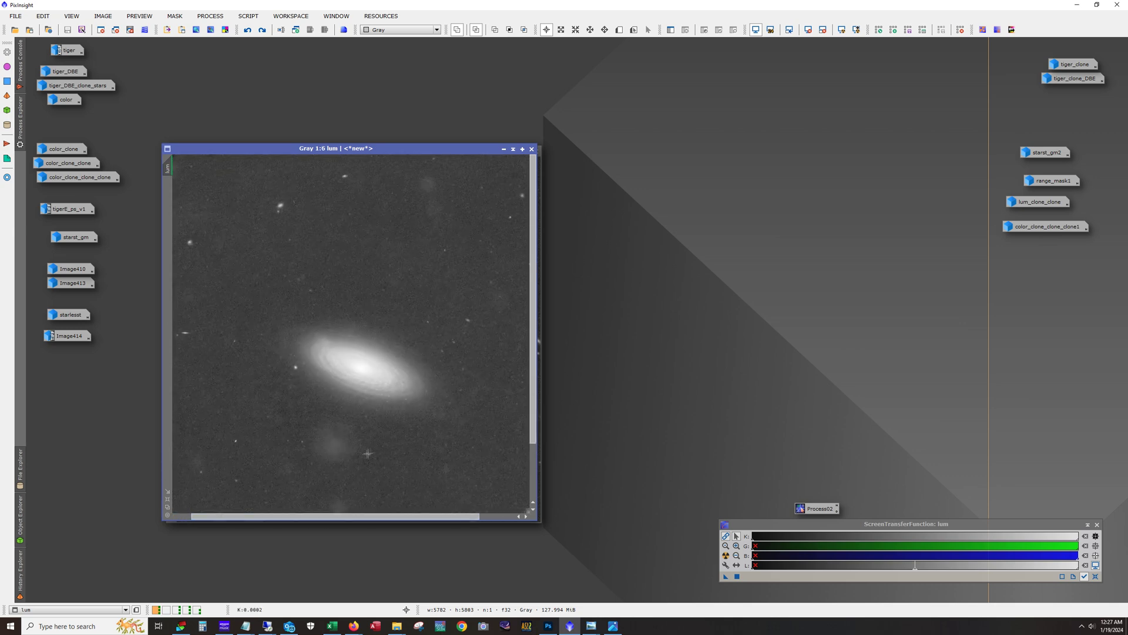
{"action": "scroll", "coordinate": [350, 457], "scroll_direction": "down", "scroll_amount": 2}
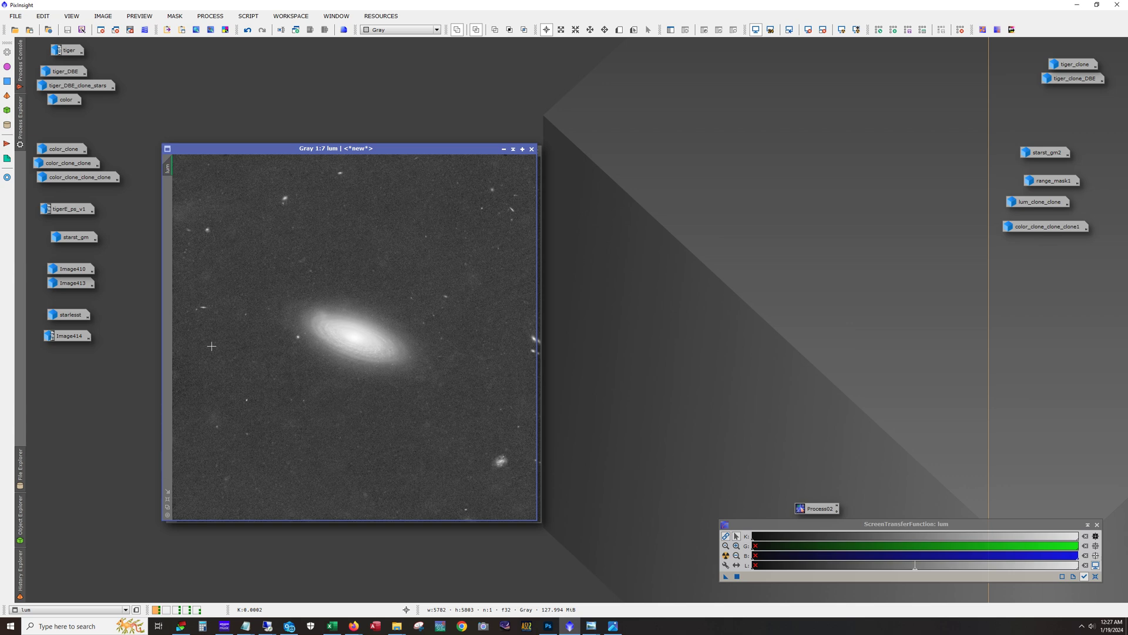
- Undo lum's last process and zoom in and out to compare the star halos
{"action": "left_click", "coordinate": [247, 30]}
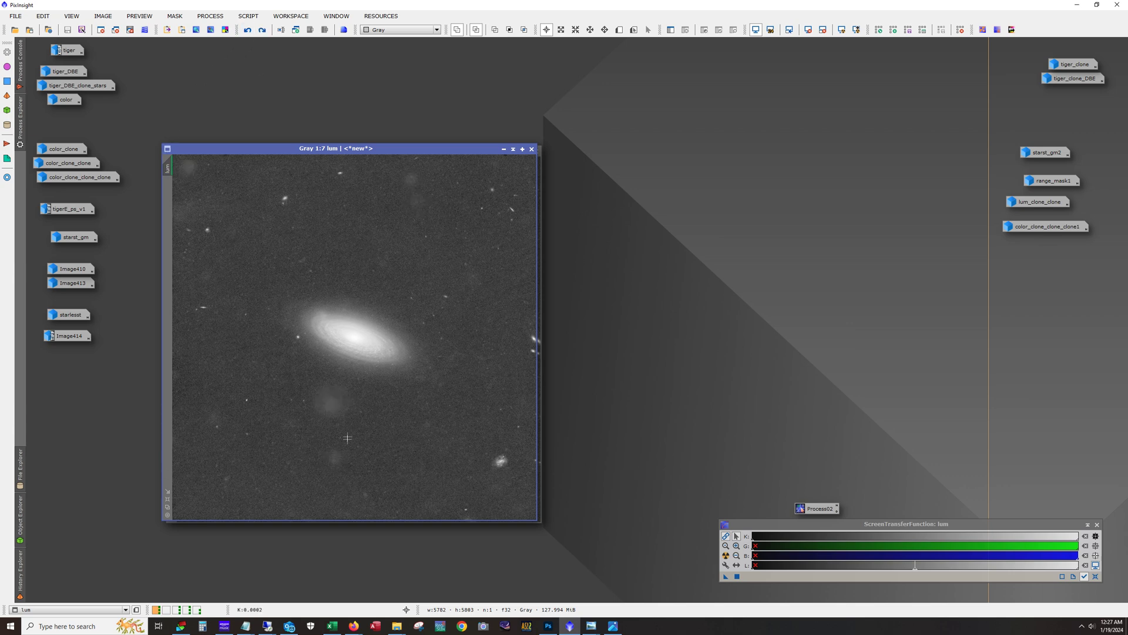
{"action": "scroll", "coordinate": [334, 410], "scroll_direction": "up", "scroll_amount": 1}
{"action": "scroll", "coordinate": [333, 410], "scroll_direction": "up", "scroll_amount": 2}
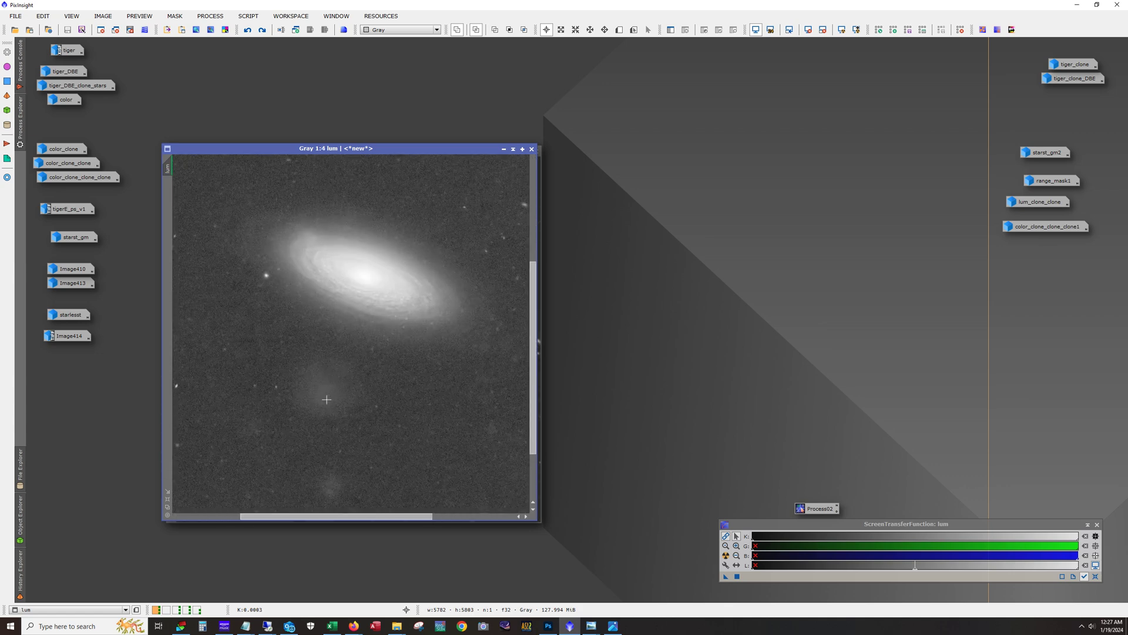
{"action": "scroll", "coordinate": [322, 392], "scroll_direction": "down", "scroll_amount": 1}
{"action": "scroll", "coordinate": [332, 405], "scroll_direction": "down", "scroll_amount": 1}
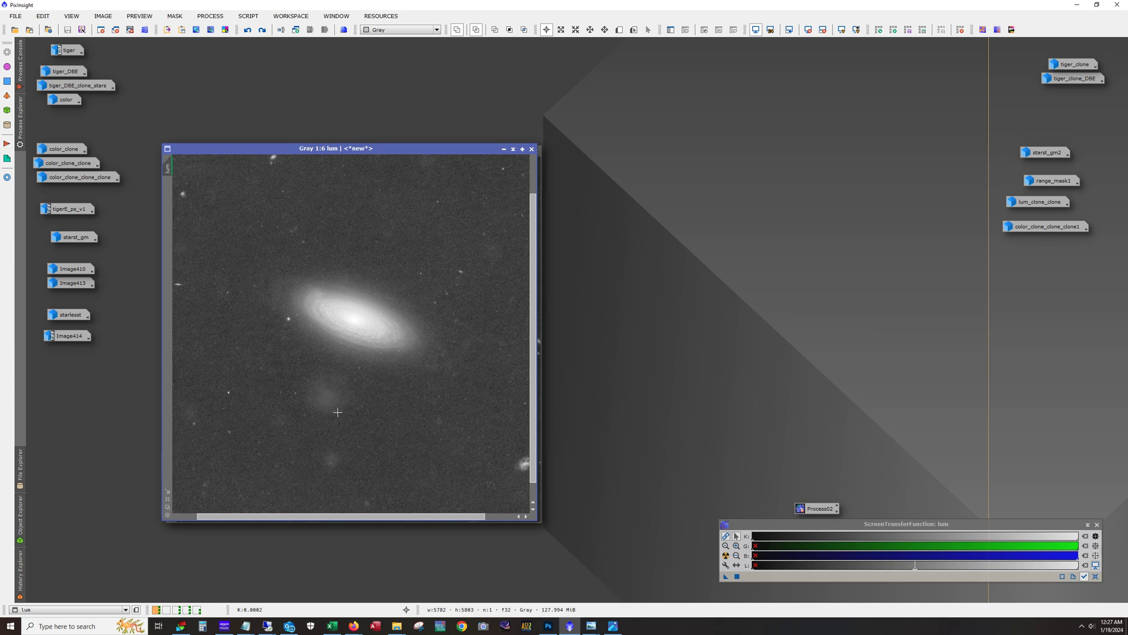
{"action": "scroll", "coordinate": [337, 417], "scroll_direction": "down", "scroll_amount": 1}
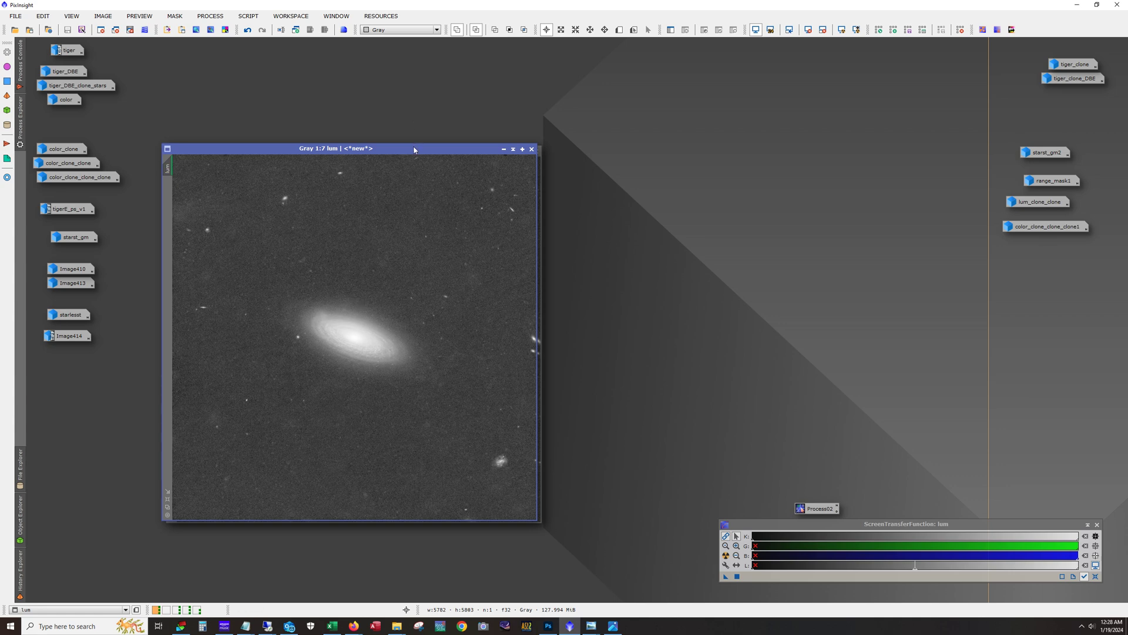
- Move the lum window up-left and enlarge it, then zoom and pan to inspect the galaxy
{"action": "left_click_drag", "start_coordinate": [415, 149], "coordinate": [396, 94]}
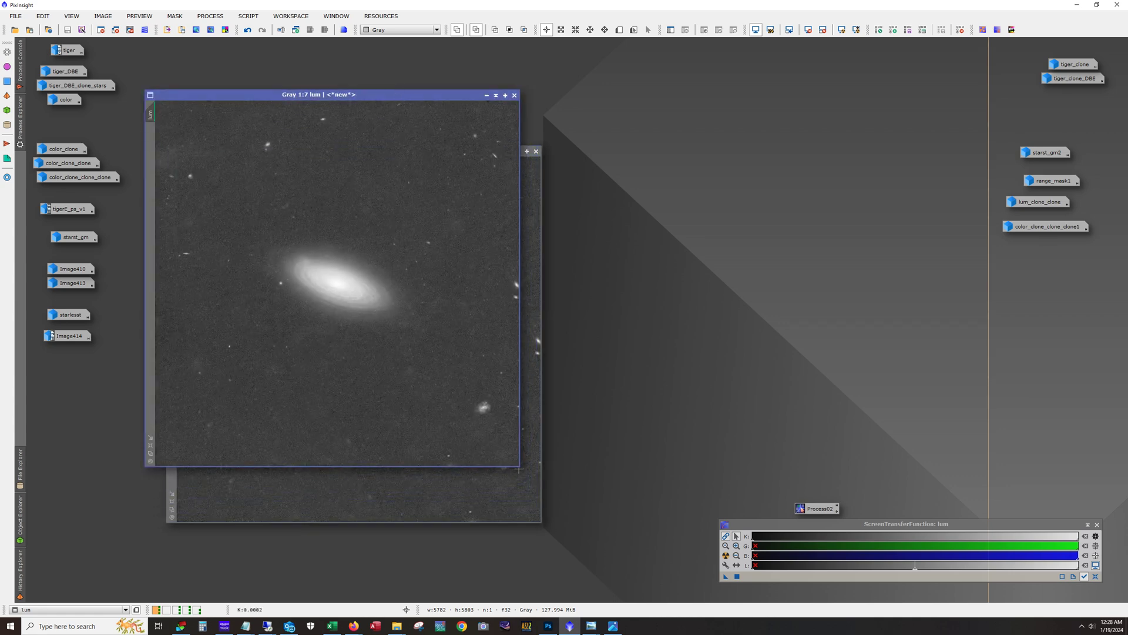
{"action": "left_click_drag", "start_coordinate": [519, 470], "coordinate": [694, 544]}
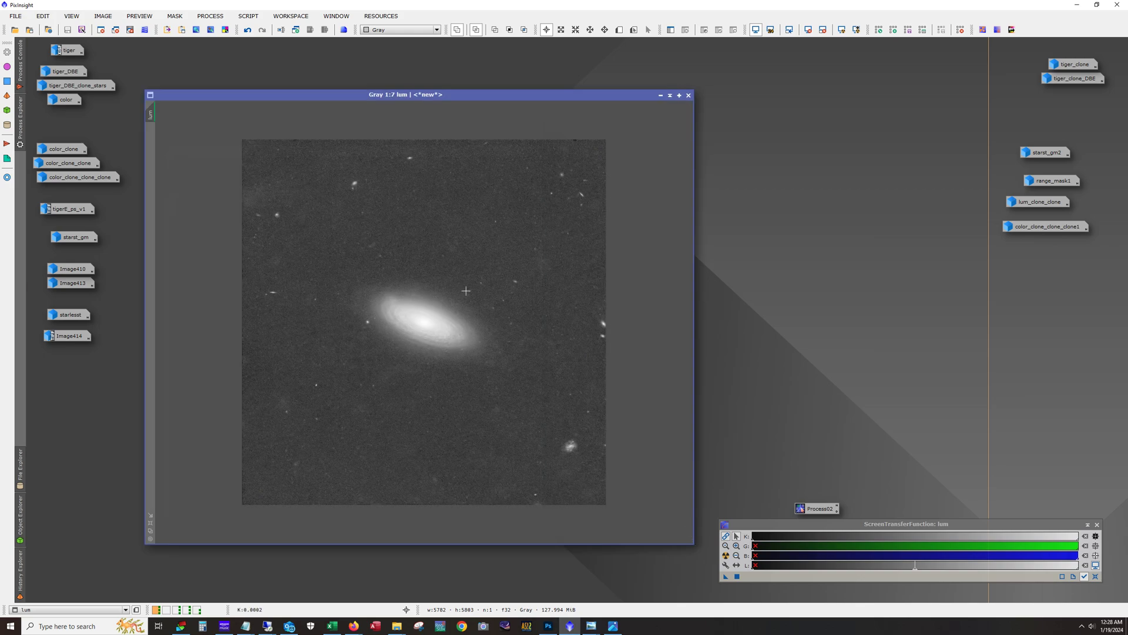
{"action": "scroll", "coordinate": [466, 290], "scroll_direction": "up", "scroll_amount": 3}
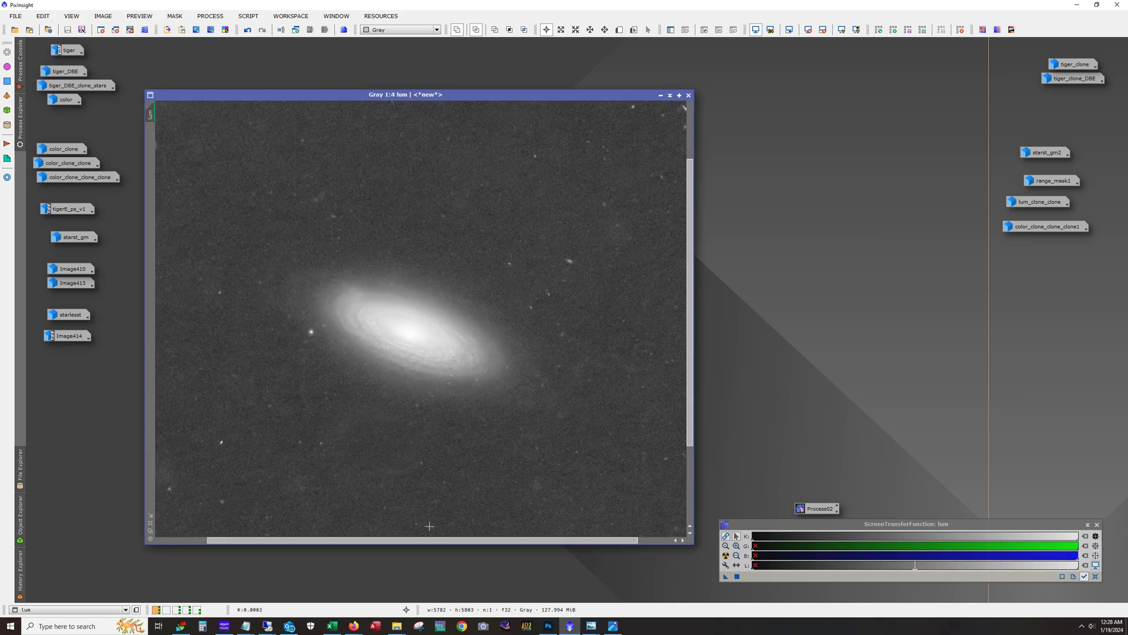
{"action": "left_click_drag", "start_coordinate": [437, 541], "coordinate": [479, 540]}
{"action": "scroll", "coordinate": [595, 430], "scroll_direction": "up", "scroll_amount": 1}
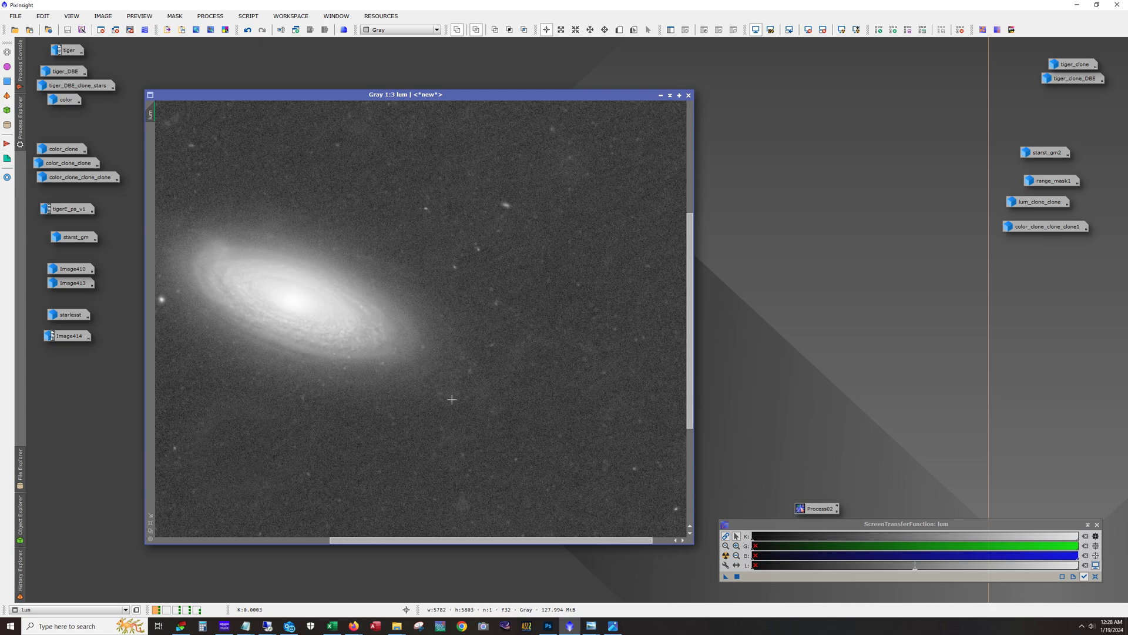
{"action": "scroll", "coordinate": [515, 360], "scroll_direction": "down", "scroll_amount": 1}
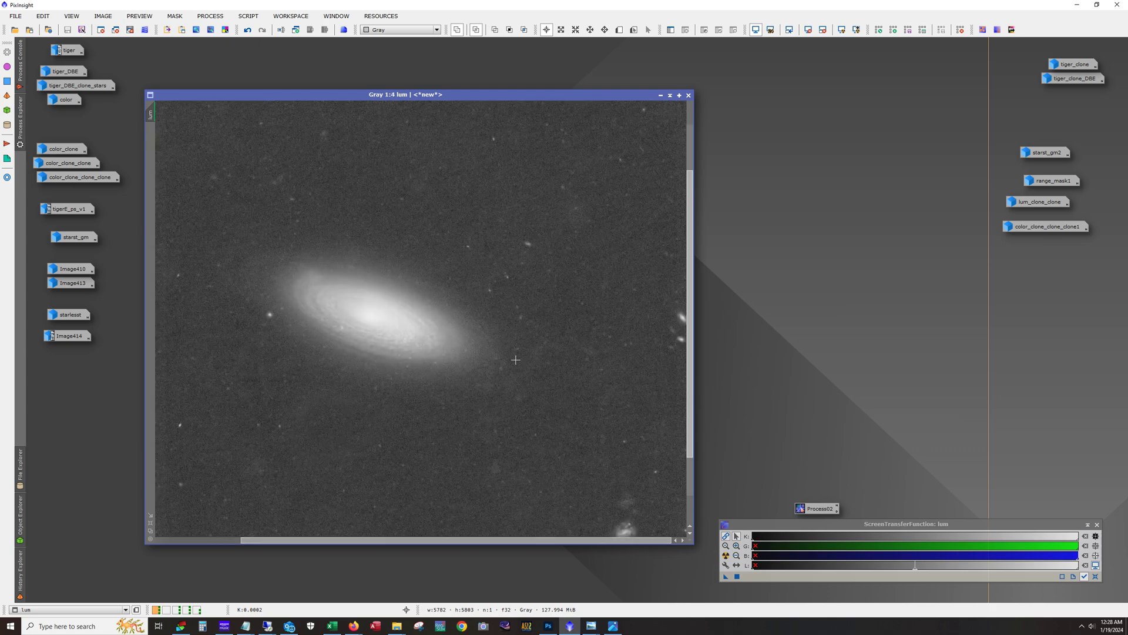
{"action": "scroll", "coordinate": [516, 359], "scroll_direction": "down", "scroll_amount": 1}
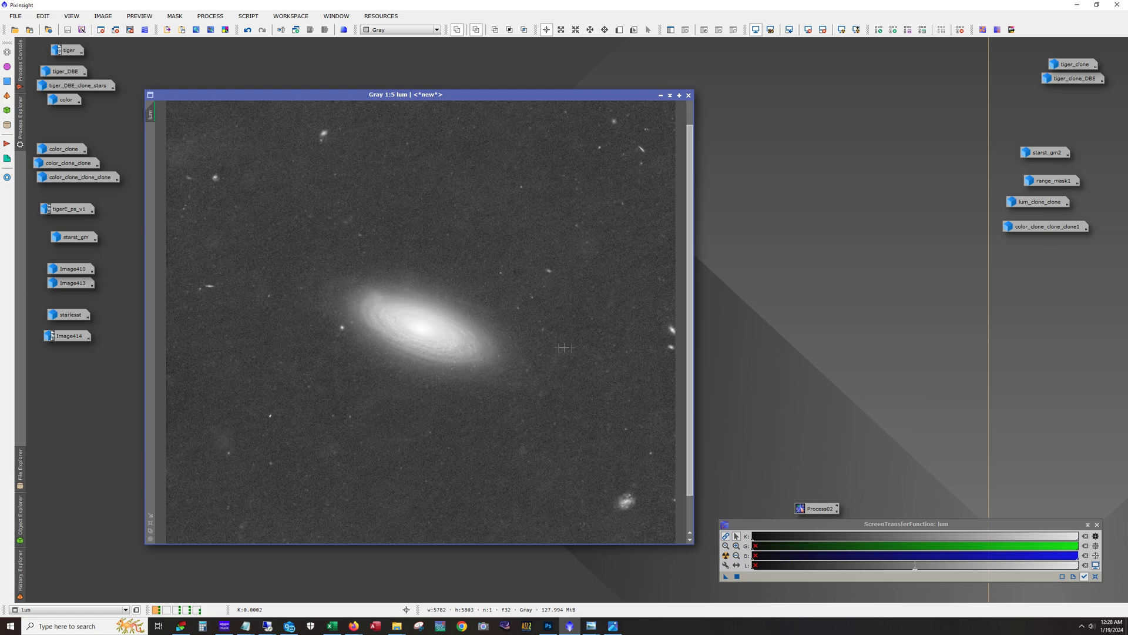
{"action": "scroll", "coordinate": [583, 365], "scroll_direction": "up", "scroll_amount": 2}
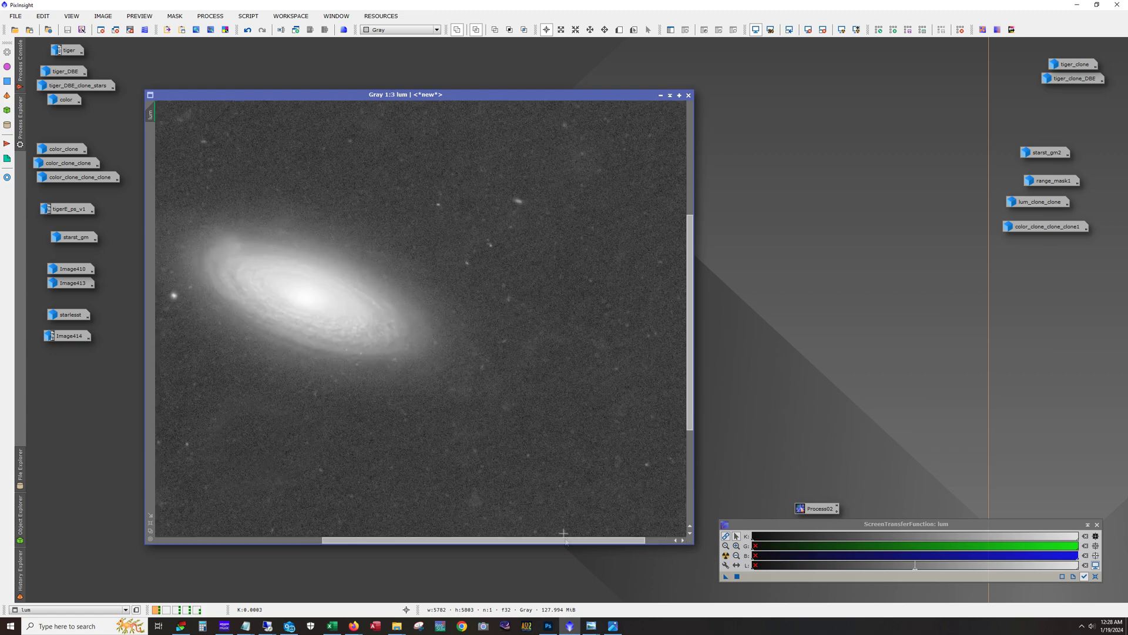
{"action": "left_click_drag", "start_coordinate": [565, 539], "coordinate": [617, 541]}
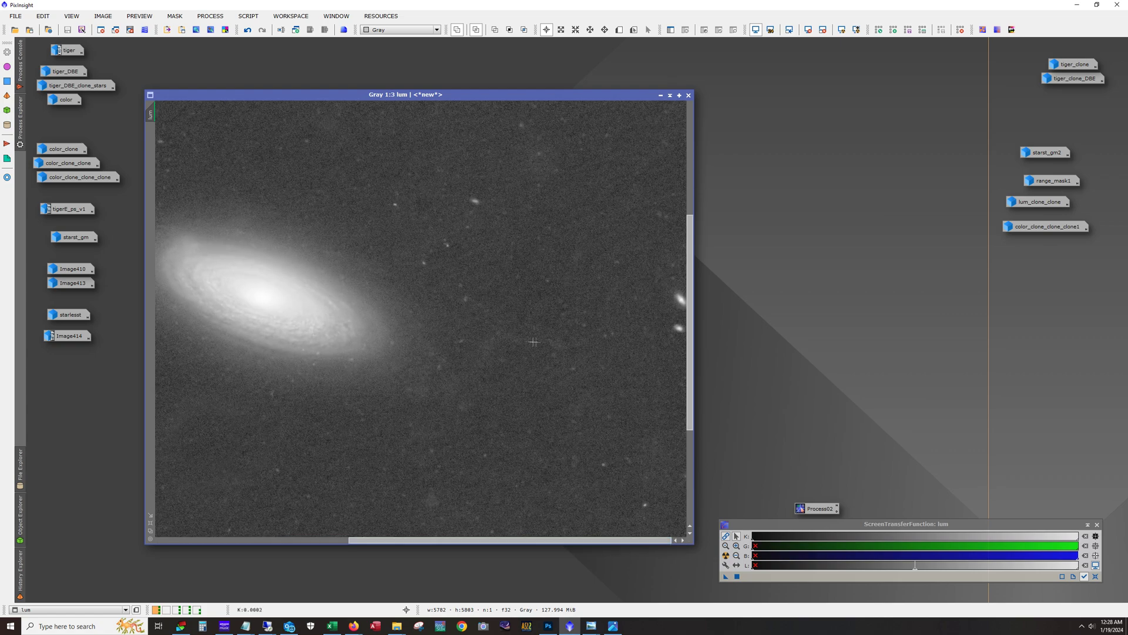
{"action": "left_click_drag", "start_coordinate": [689, 387], "coordinate": [690, 279]}
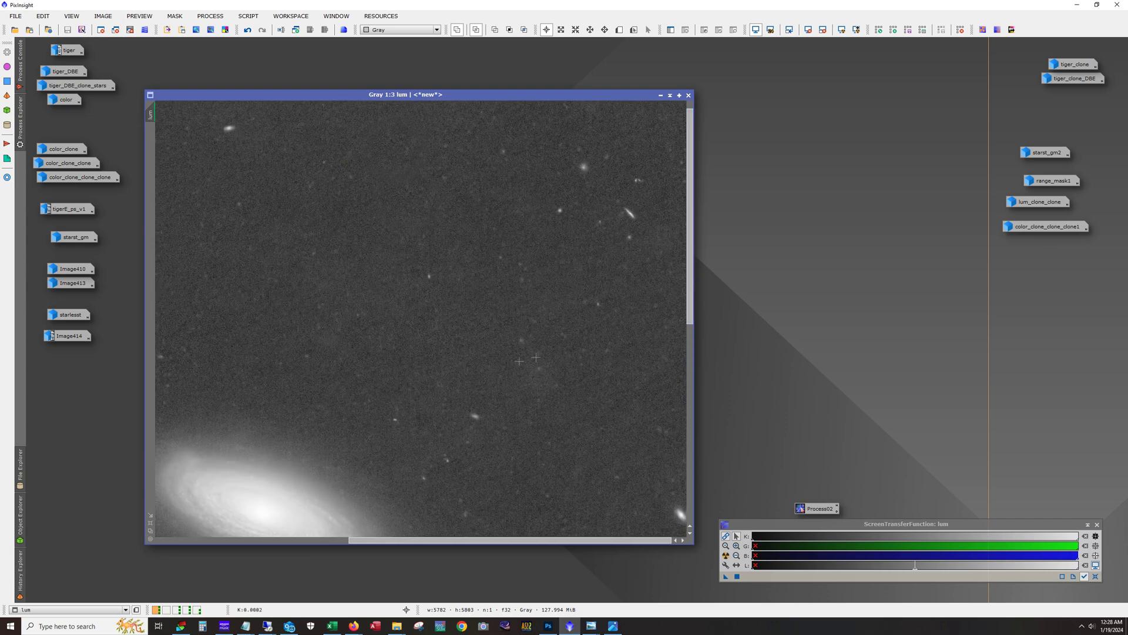
{"action": "scroll", "coordinate": [536, 357], "scroll_direction": "down", "scroll_amount": 2}
{"action": "scroll", "coordinate": [498, 363], "scroll_direction": "down", "scroll_amount": 2}
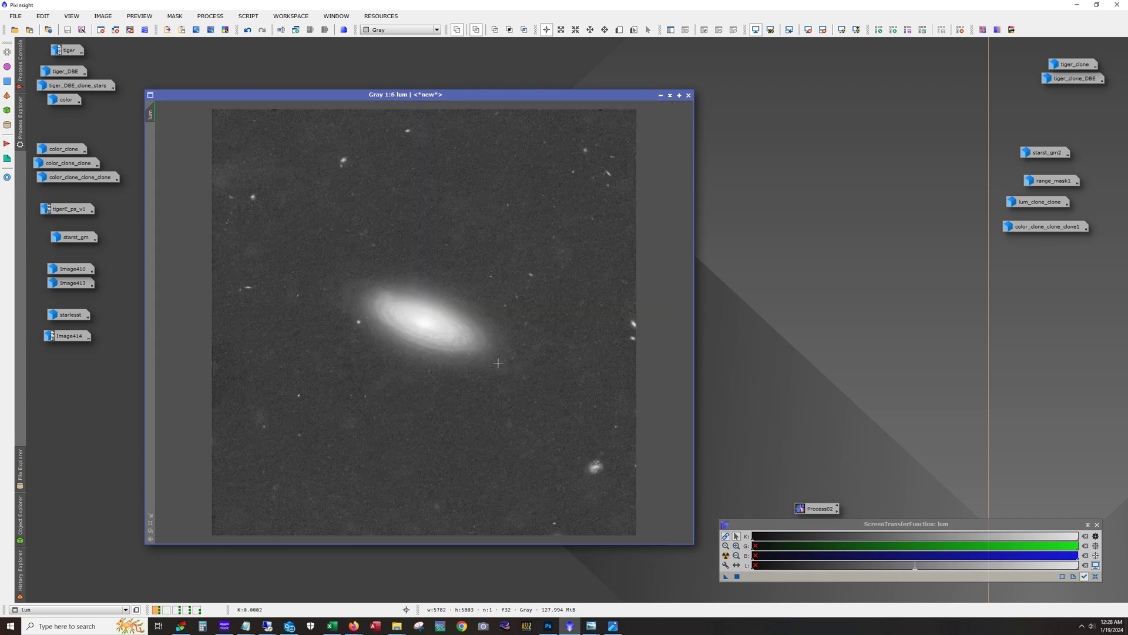
{"action": "scroll", "coordinate": [499, 363], "scroll_direction": "up", "scroll_amount": 1}
- Iconize the lum image and briefly toggle the mask overlay on lum_clone
{"action": "left_click", "coordinate": [660, 95]}
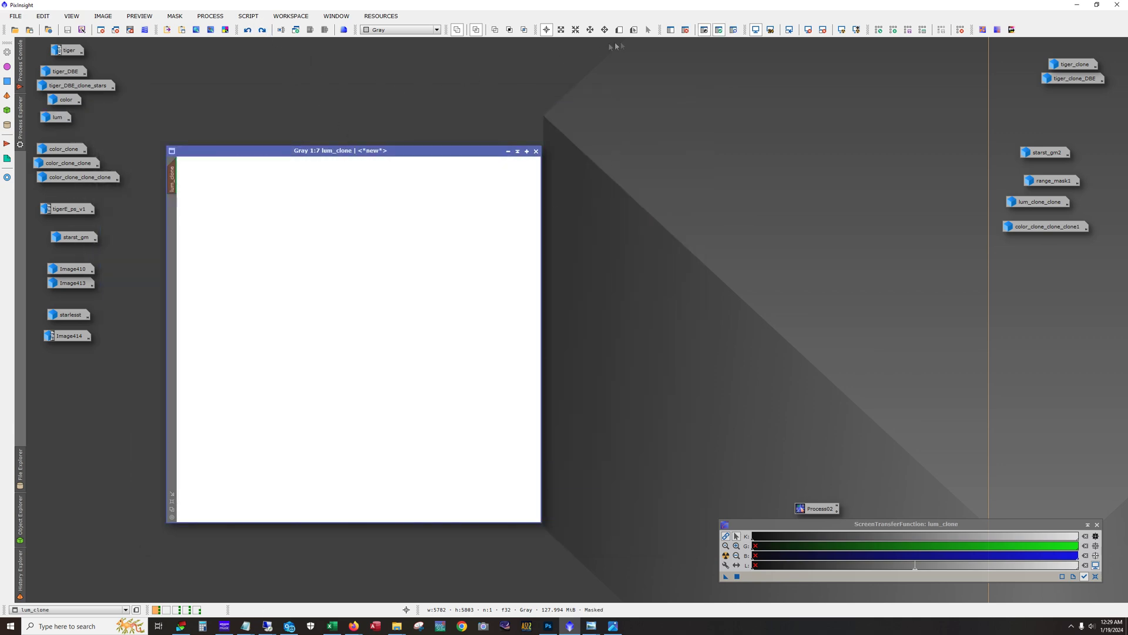
{"action": "left_click", "coordinate": [734, 30]}
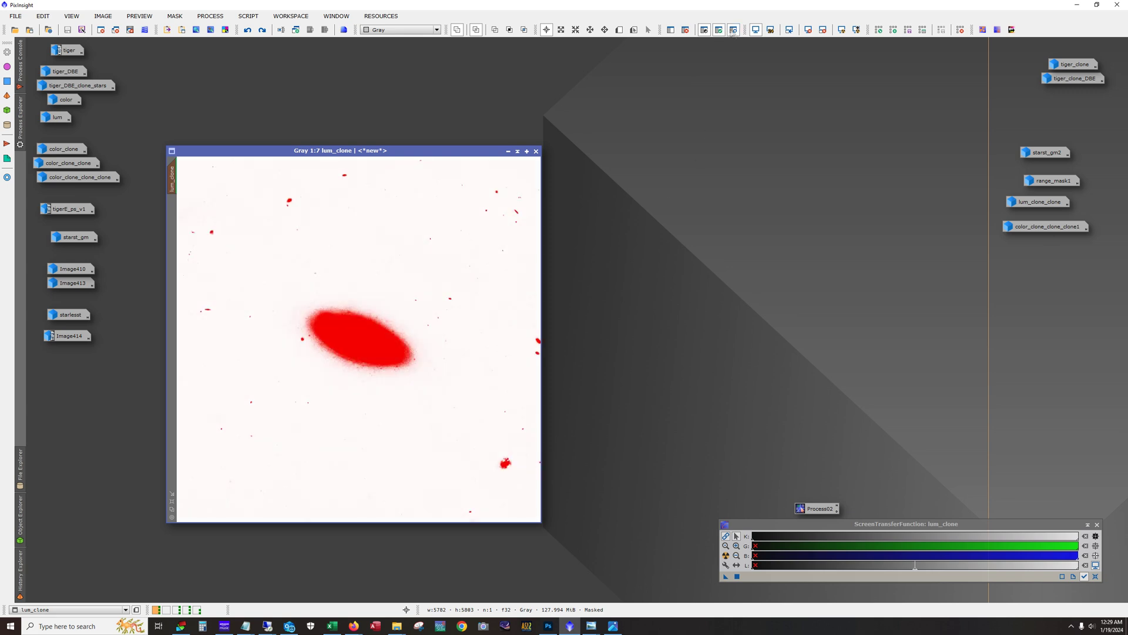
{"action": "left_click", "coordinate": [733, 29]}
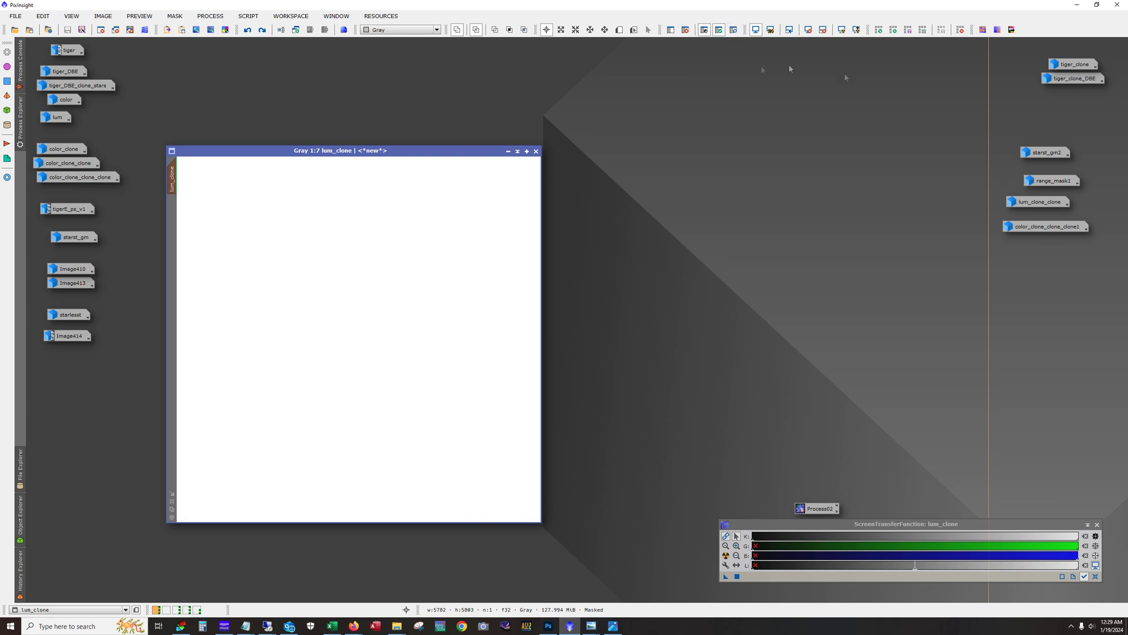
- Auto-stretch lum_clone, redo the mask removal and final step, then iconize it
{"action": "left_click", "coordinate": [1096, 576]}
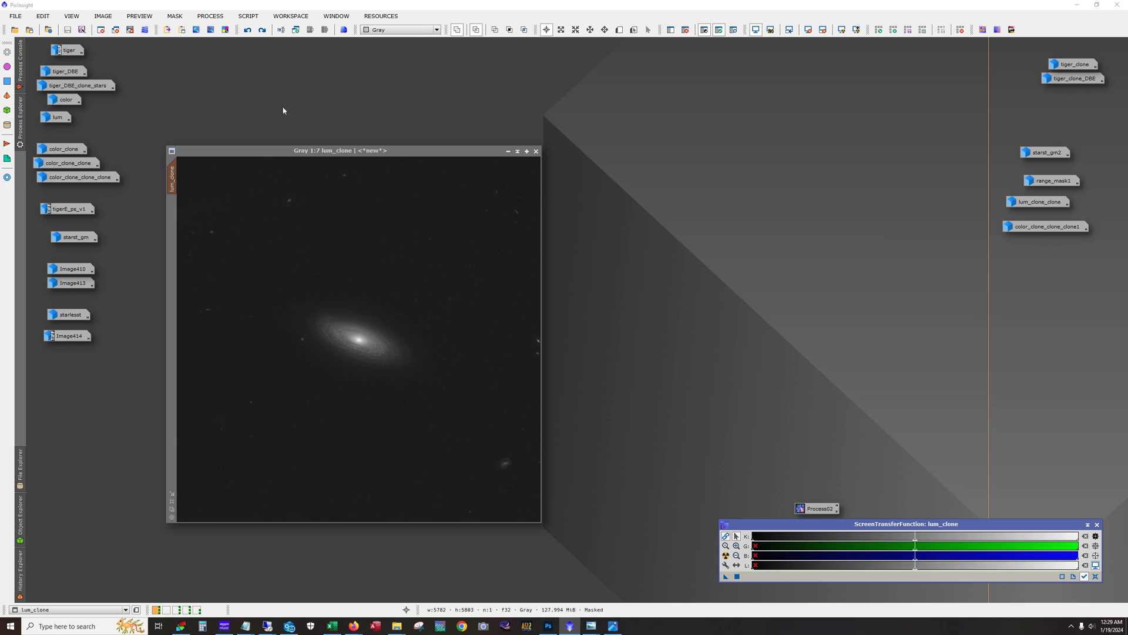
{"action": "left_click", "coordinate": [265, 32]}
{"action": "left_click", "coordinate": [266, 32]}
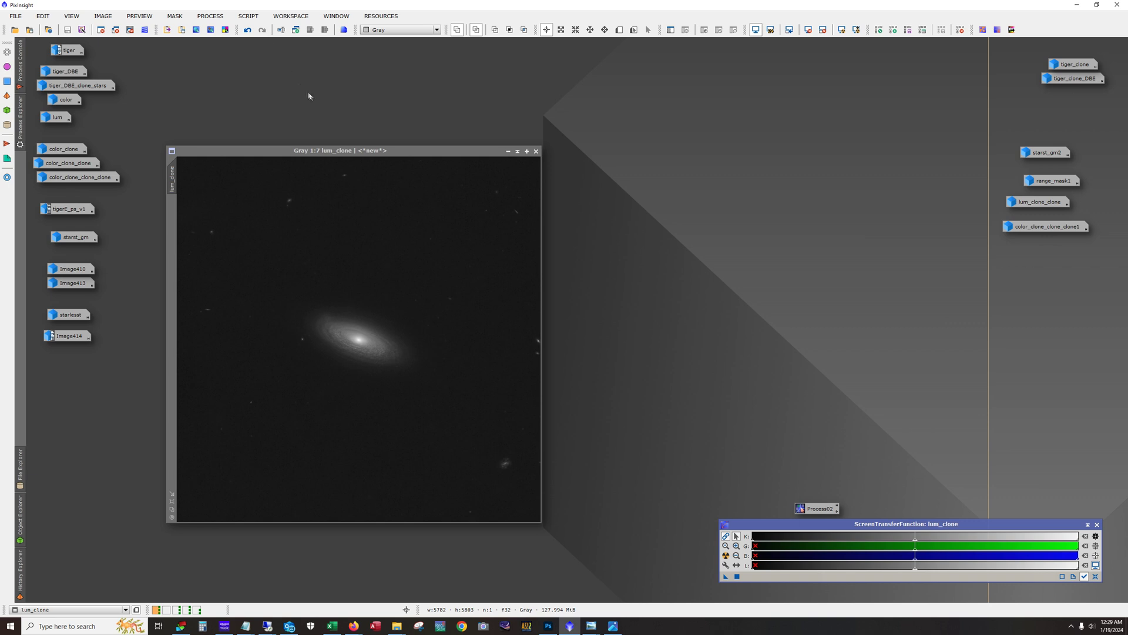
{"action": "left_click", "coordinate": [508, 151]}
- Iconize color_clone and open color_clone_clone, zooming and panning to inspect the galaxy
{"action": "double_click", "coordinate": [65, 150]}
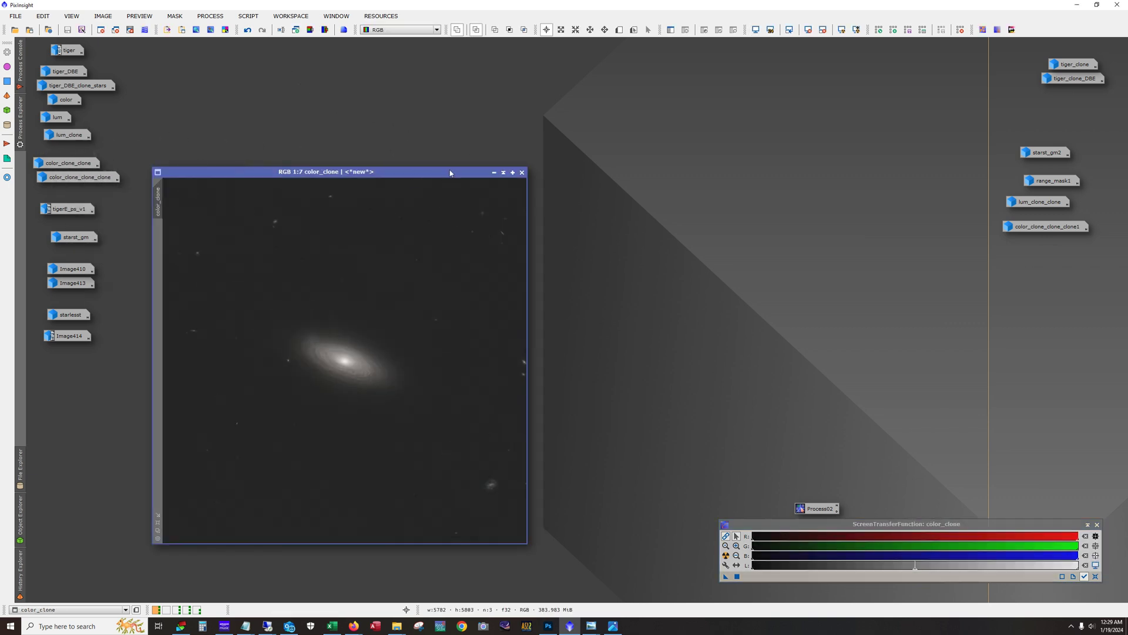
{"action": "left_click", "coordinate": [494, 172]}
{"action": "double_click", "coordinate": [69, 163]}
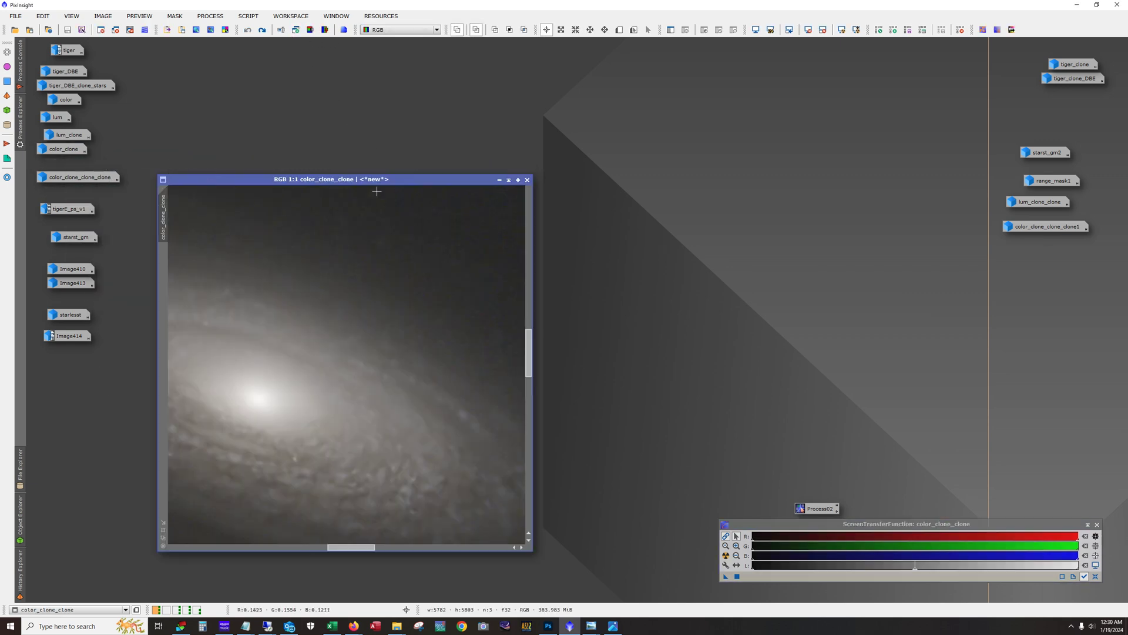
{"action": "scroll", "coordinate": [332, 291], "scroll_direction": "down", "scroll_amount": 4}
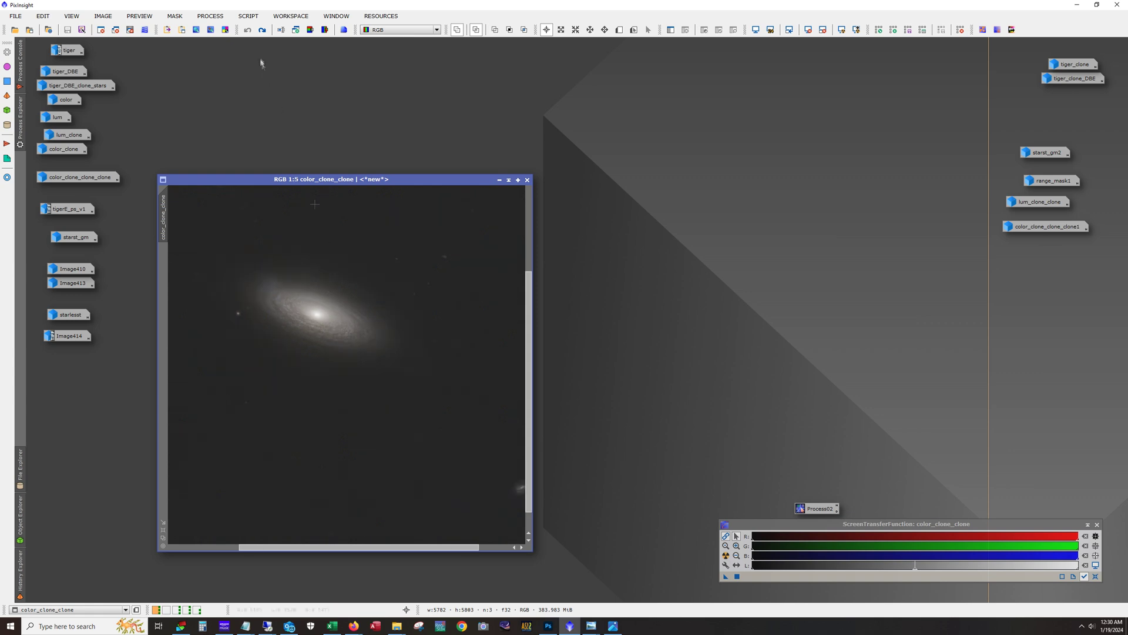
{"action": "scroll", "coordinate": [284, 254], "scroll_direction": "up", "scroll_amount": 1}
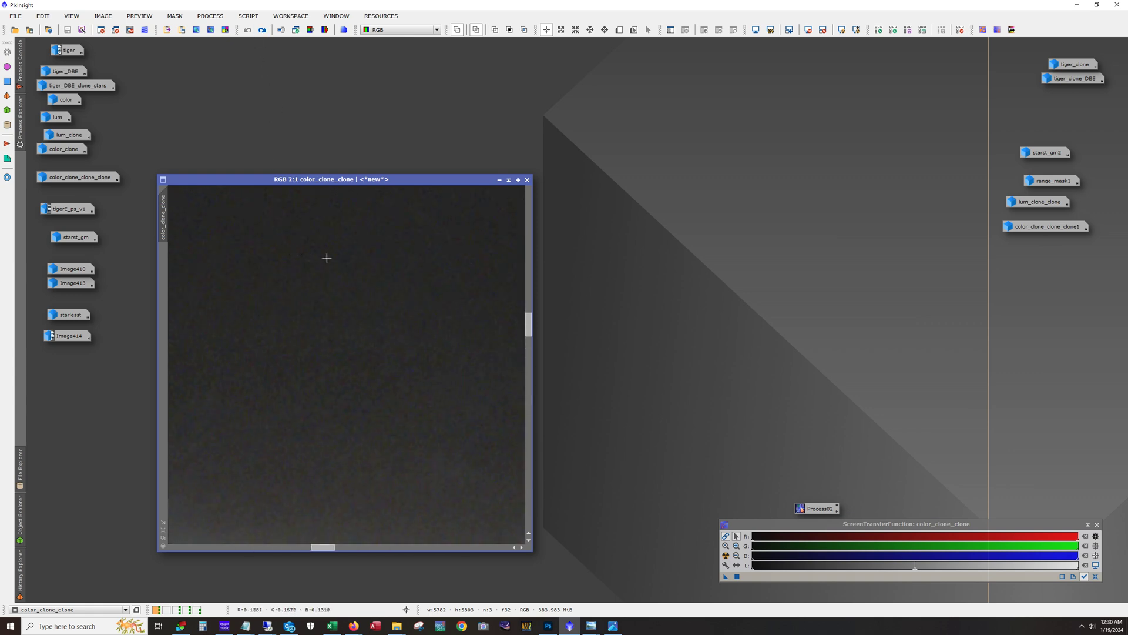
{"action": "scroll", "coordinate": [351, 296], "scroll_direction": "down", "scroll_amount": 1}
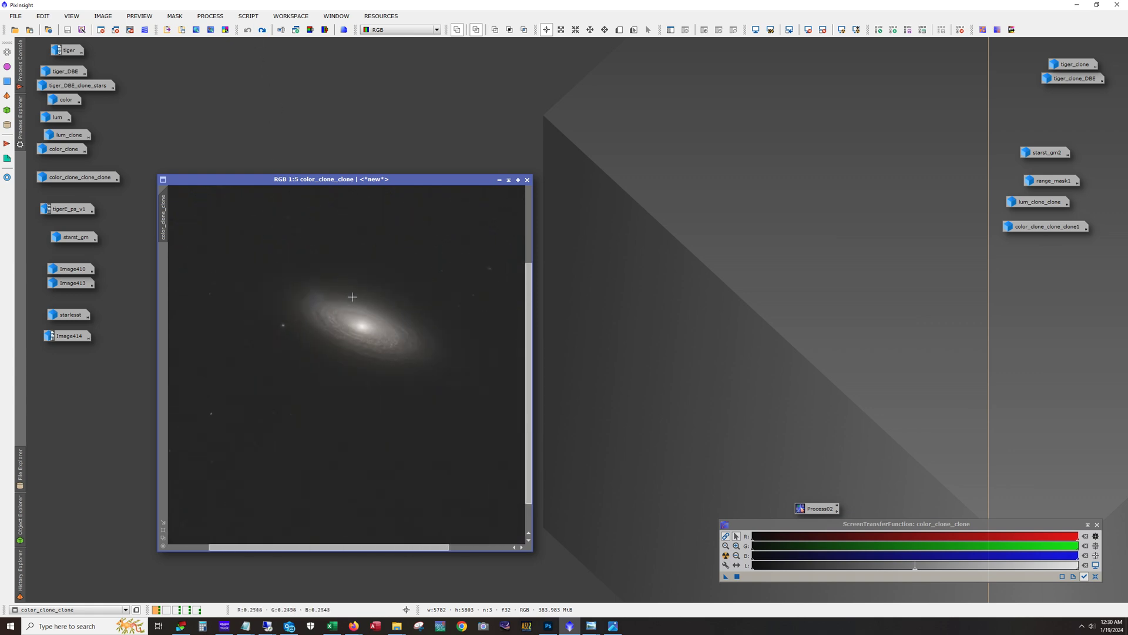
{"action": "scroll", "coordinate": [352, 297], "scroll_direction": "down", "scroll_amount": 1}
{"action": "scroll", "coordinate": [389, 333], "scroll_direction": "up", "scroll_amount": 4}
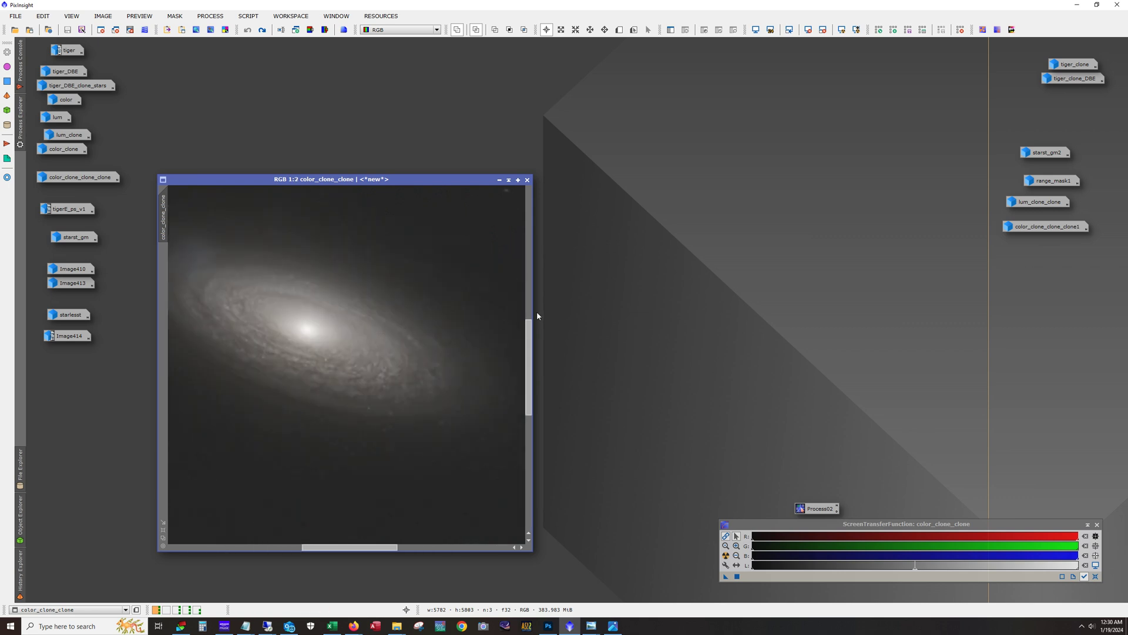
{"action": "scroll", "coordinate": [452, 294], "scroll_direction": "down", "scroll_amount": 1}
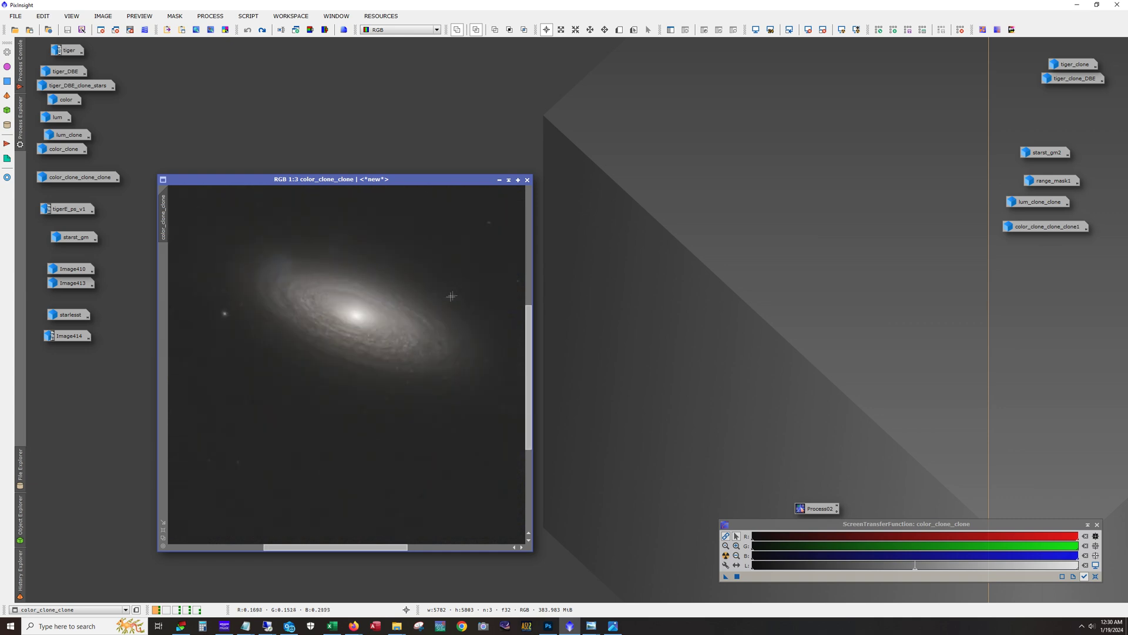
{"action": "scroll", "coordinate": [406, 280], "scroll_direction": "up", "scroll_amount": 1}
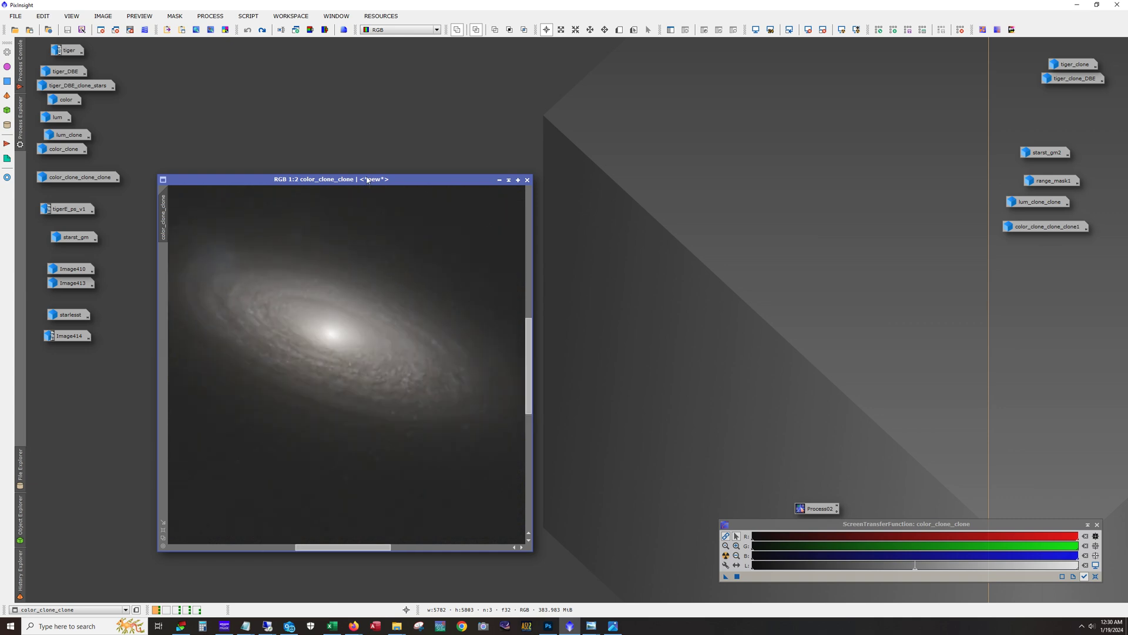
{"action": "scroll", "coordinate": [362, 353], "scroll_direction": "up", "scroll_amount": 1}
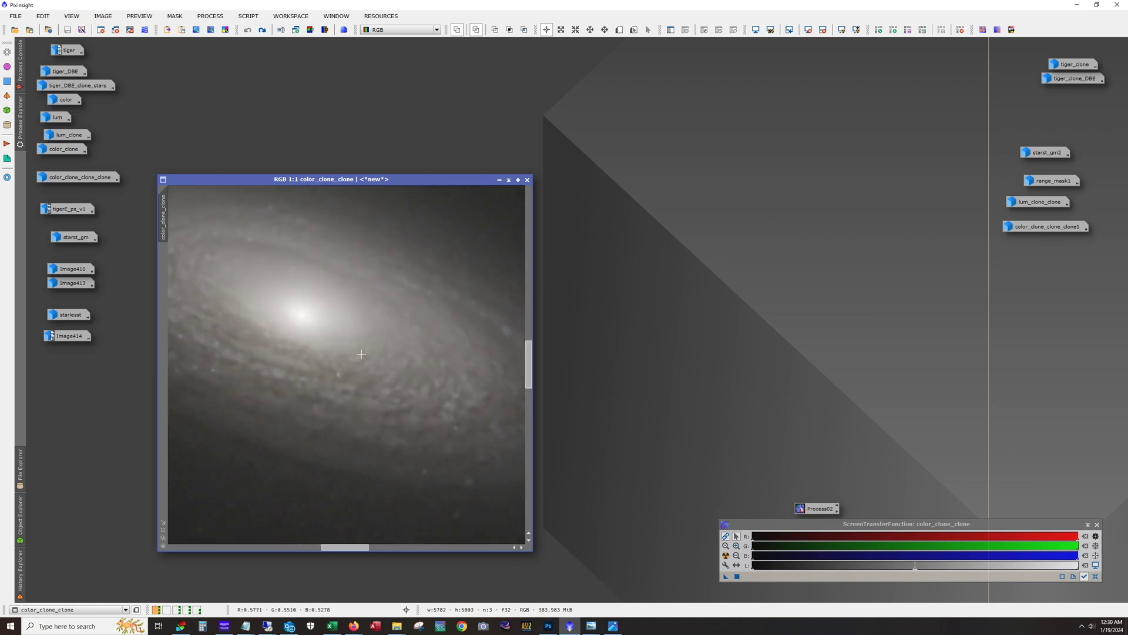
{"action": "left_click_drag", "start_coordinate": [522, 386], "coordinate": [528, 359]}
{"action": "scroll", "coordinate": [400, 379], "scroll_direction": "down", "scroll_amount": 1}
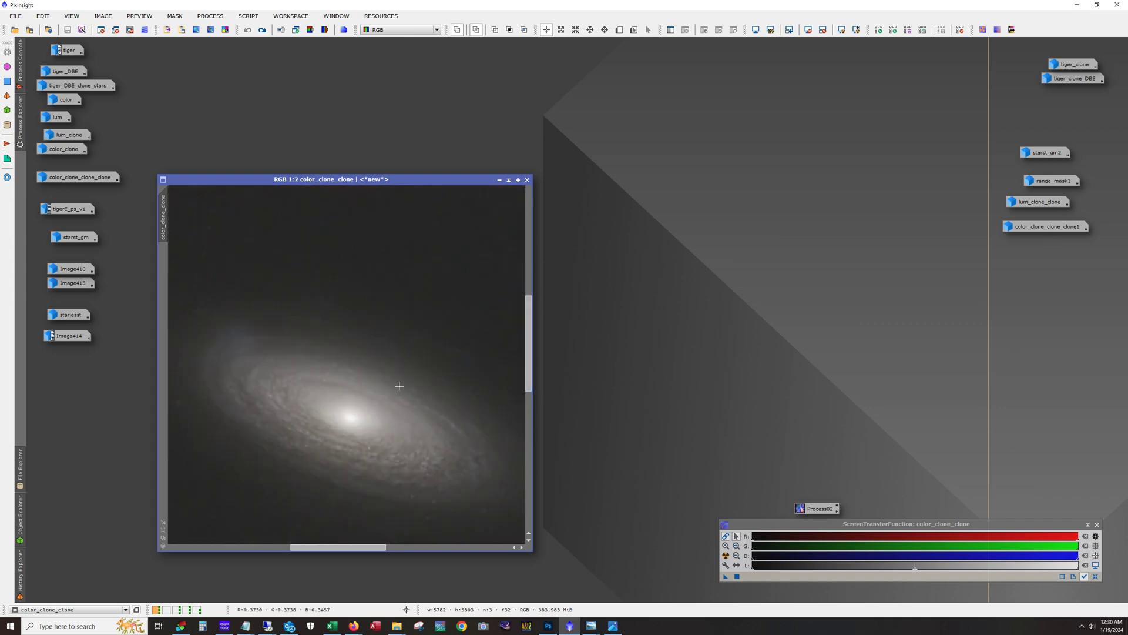
- Reapply color_clone_clone's undone processing steps while zooming and panning to check the result
{"action": "key", "text": "ctrl+z"}
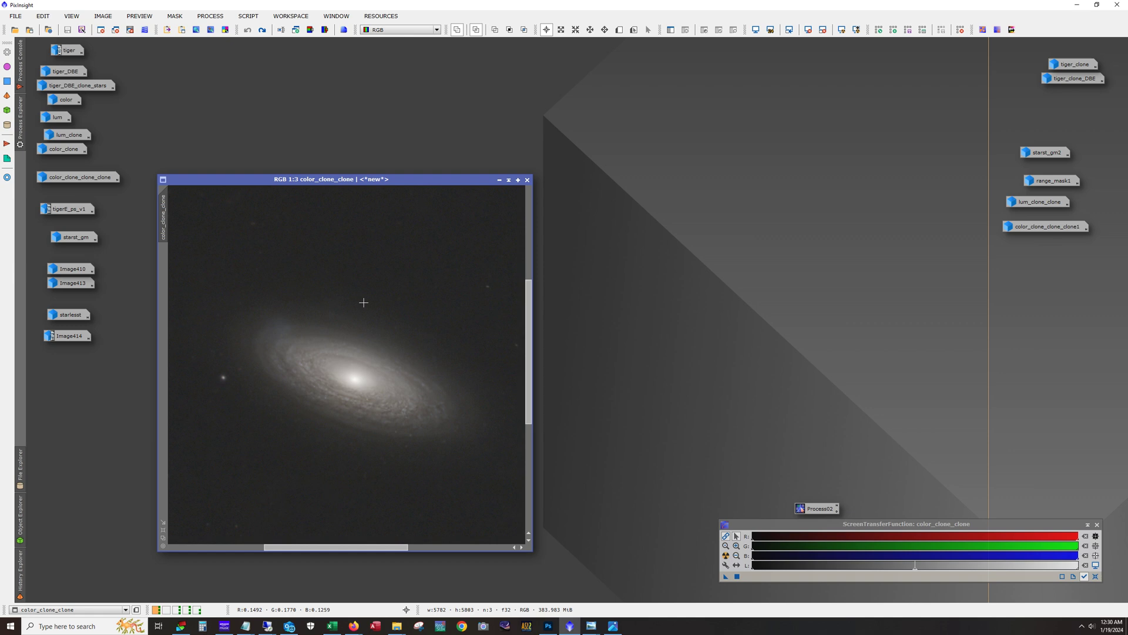
{"action": "left_click", "coordinate": [262, 30]}
{"action": "scroll", "coordinate": [353, 317], "scroll_direction": "up", "scroll_amount": 2}
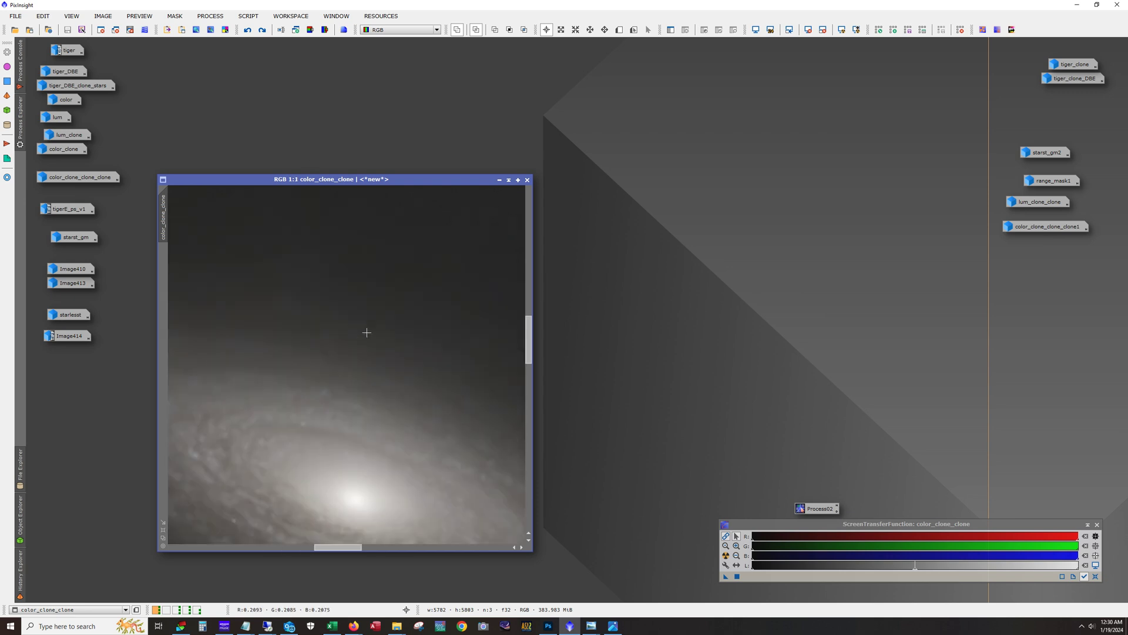
{"action": "mouse_move", "coordinate": [529, 353]}
{"action": "left_mouse_down"}
{"action": "mouse_move", "coordinate": [535, 393]}
{"action": "mouse_move", "coordinate": [533, 371]}
{"action": "left_mouse_up"}
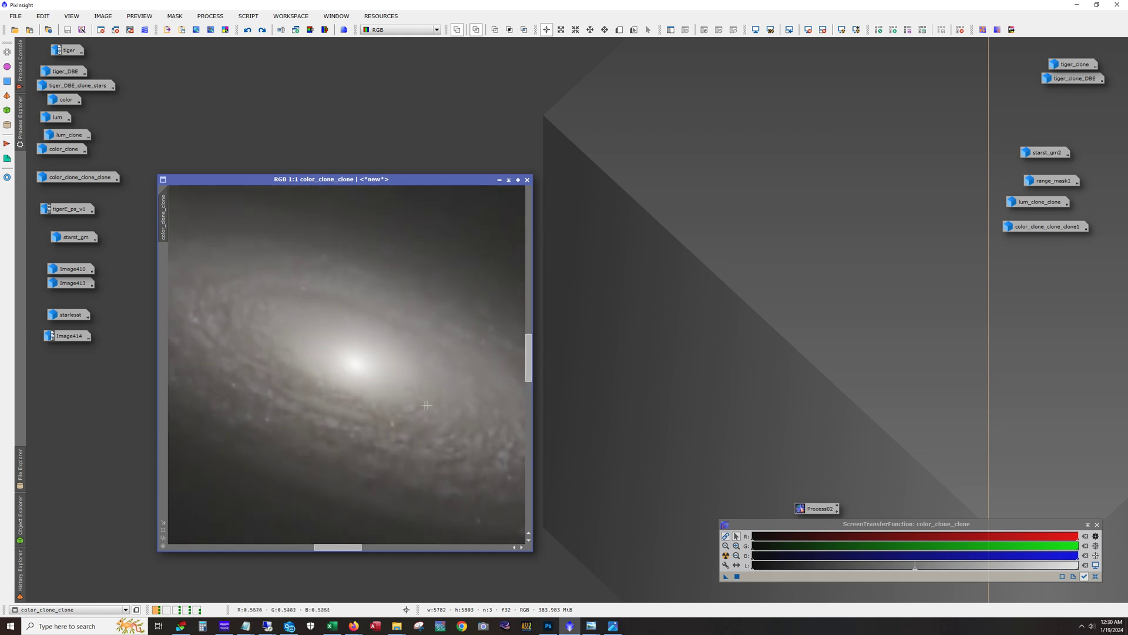
{"action": "scroll", "coordinate": [459, 405], "scroll_direction": "down", "scroll_amount": 1}
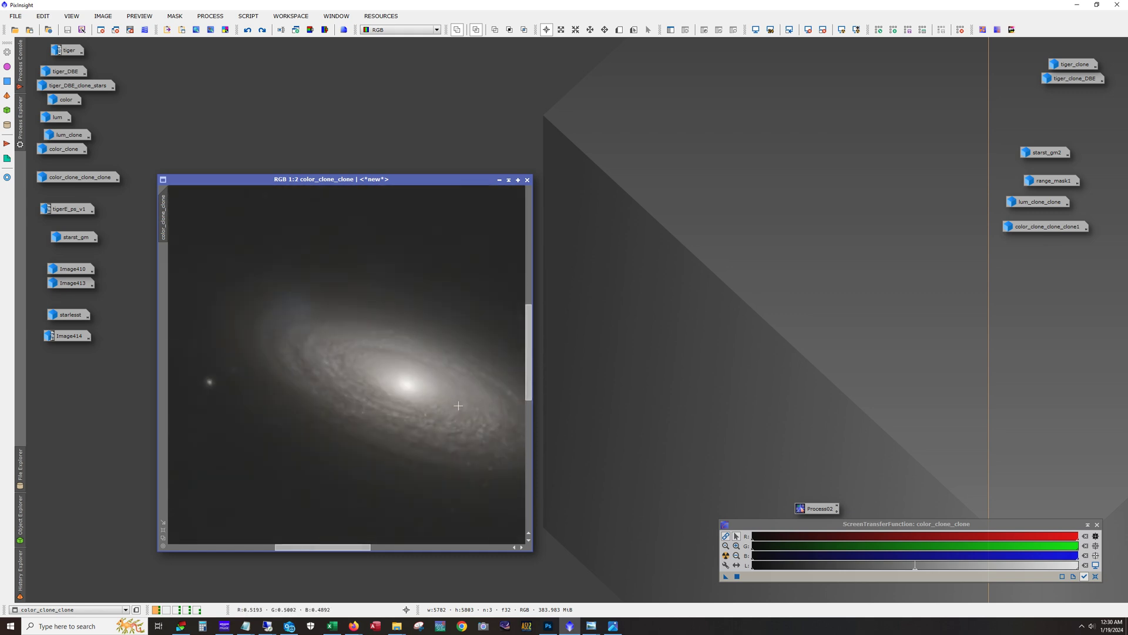
{"action": "scroll", "coordinate": [415, 365], "scroll_direction": "down", "scroll_amount": 1}
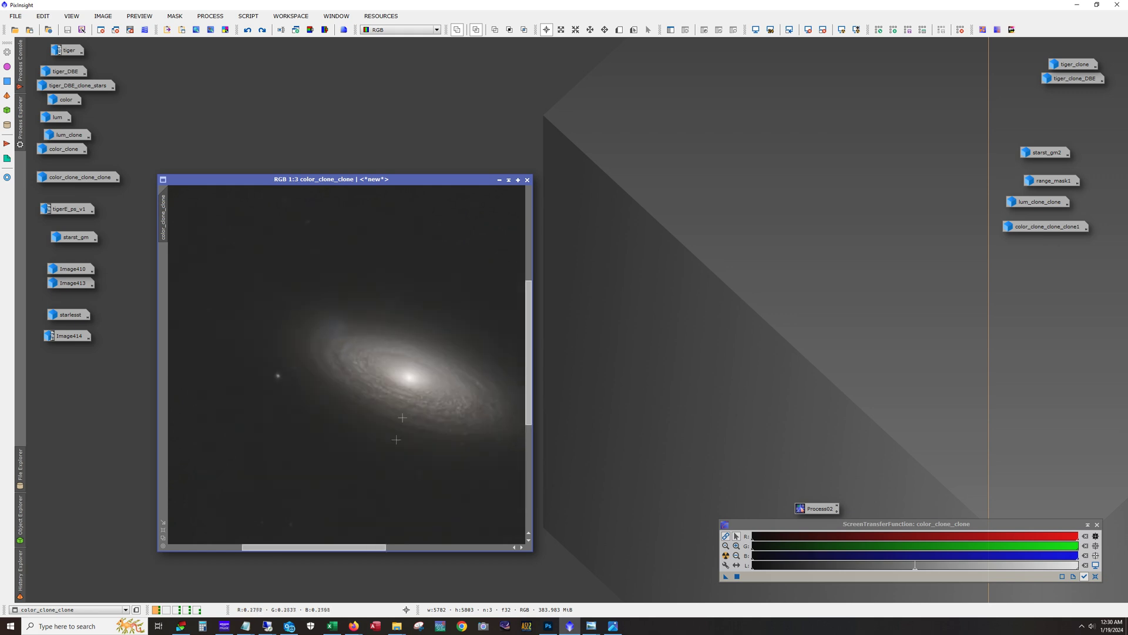
{"action": "left_click_drag", "start_coordinate": [355, 547], "coordinate": [382, 548]}
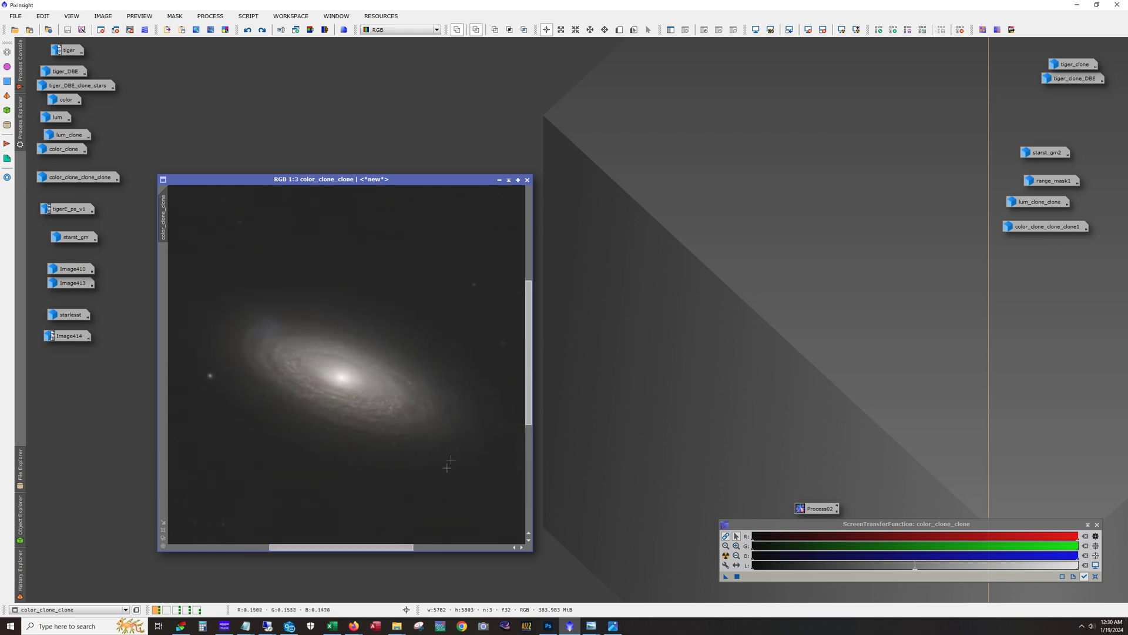
{"action": "left_click", "coordinate": [262, 29]}
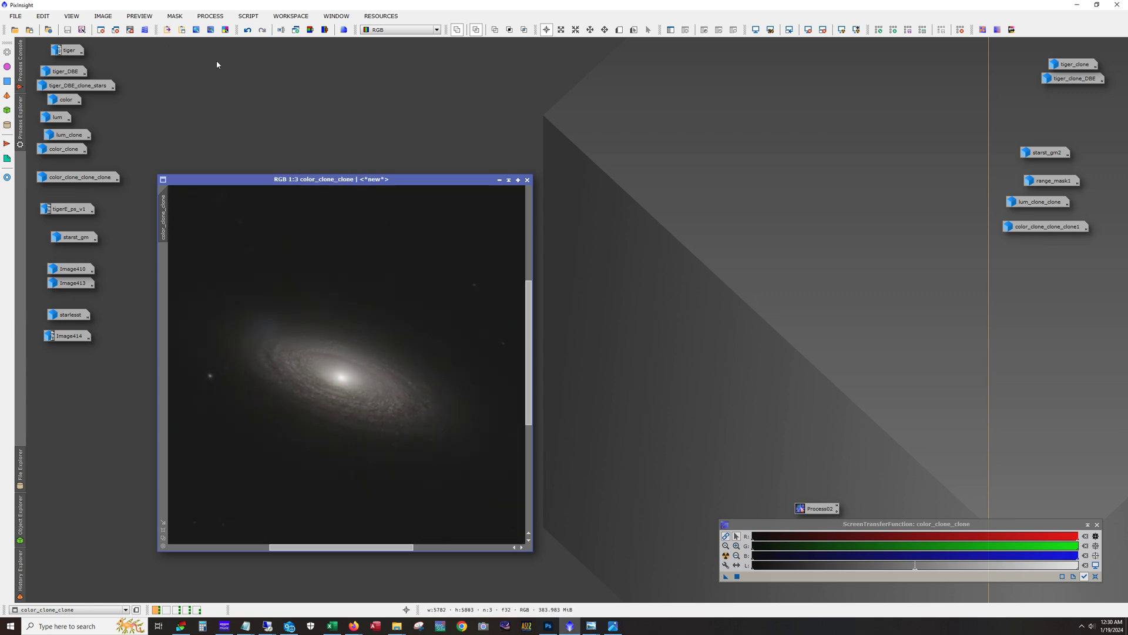
{"action": "scroll", "coordinate": [388, 293], "scroll_direction": "down", "scroll_amount": 4}
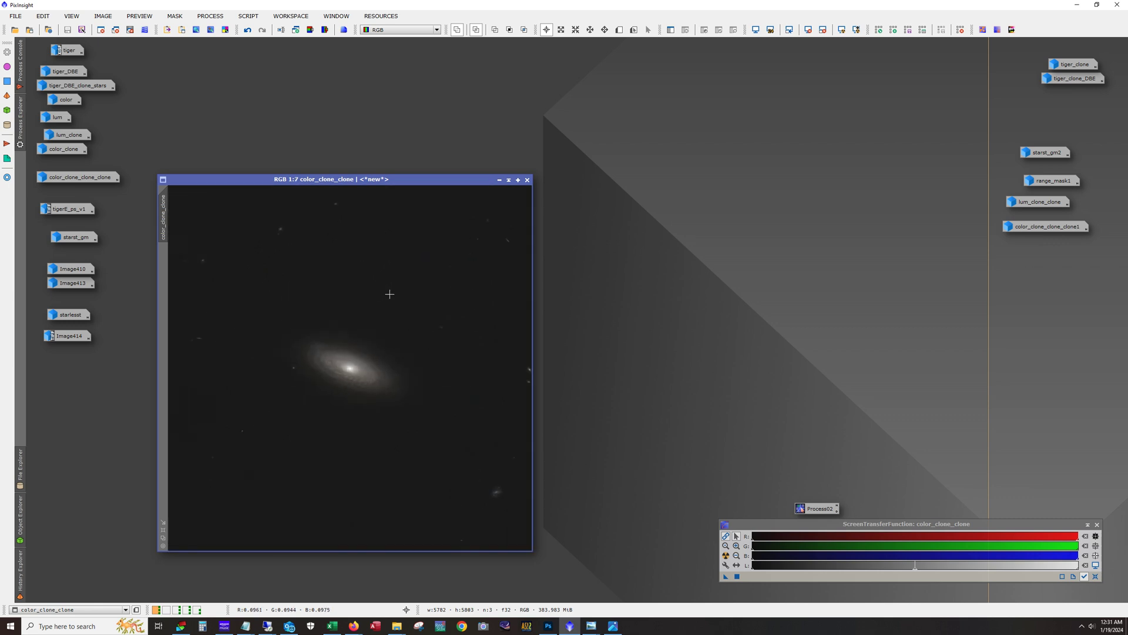
{"action": "scroll", "coordinate": [356, 346], "scroll_direction": "up", "scroll_amount": 1}
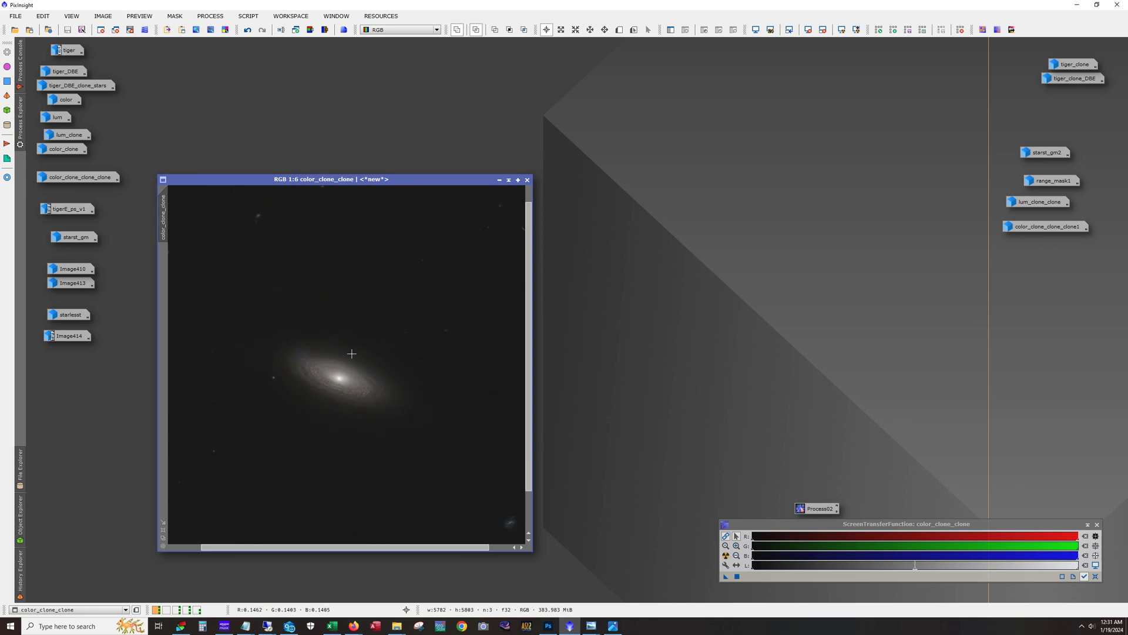
- Iconize color_clone_clone and open the color_clone_clone_clone version
{"action": "left_click", "coordinate": [499, 180]}
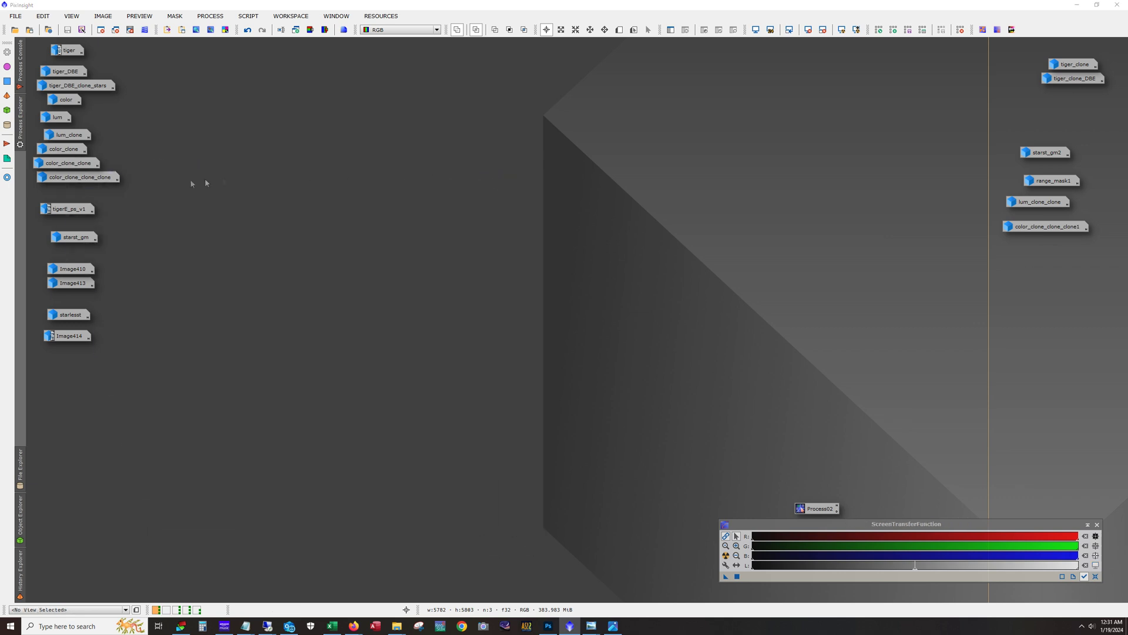
{"action": "double_click", "coordinate": [83, 176]}
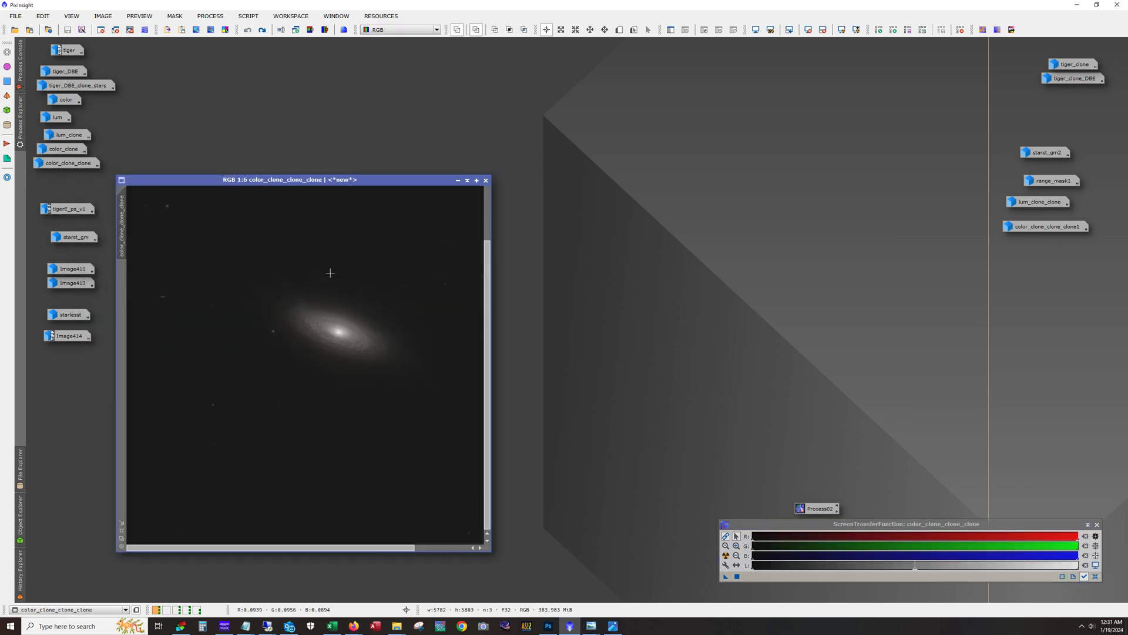
{"action": "scroll", "coordinate": [330, 273], "scroll_direction": "down", "scroll_amount": 1}
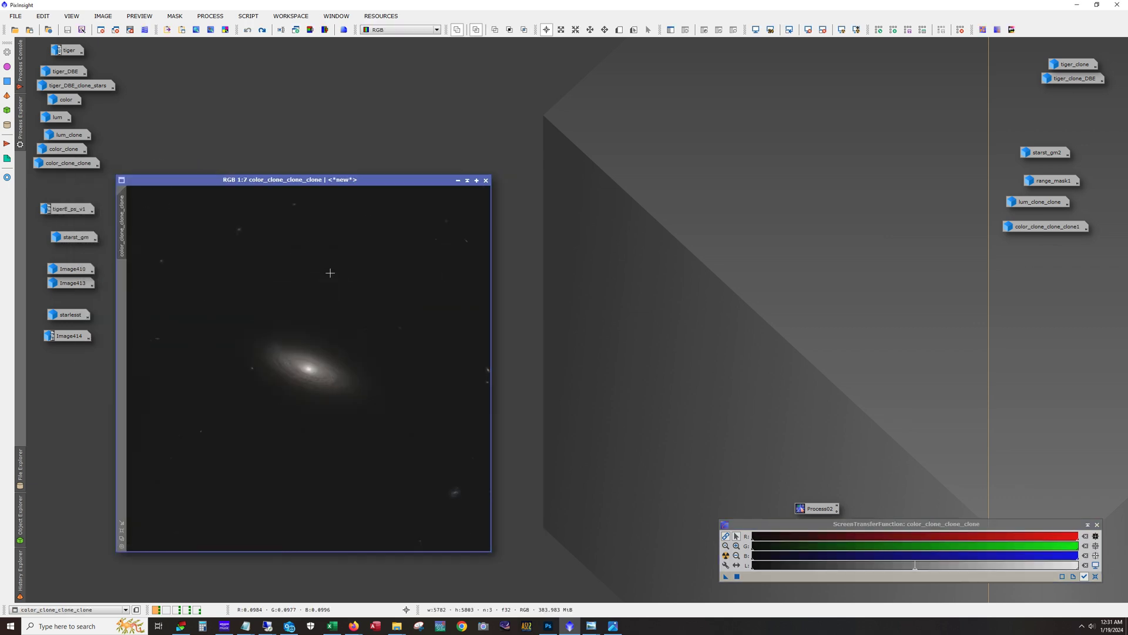
- Redo every history step, including the mask steps and Preview01, then iconize color_clone_clone_clone
{"action": "left_click", "coordinate": [263, 30]}
{"action": "left_click", "coordinate": [262, 30]}
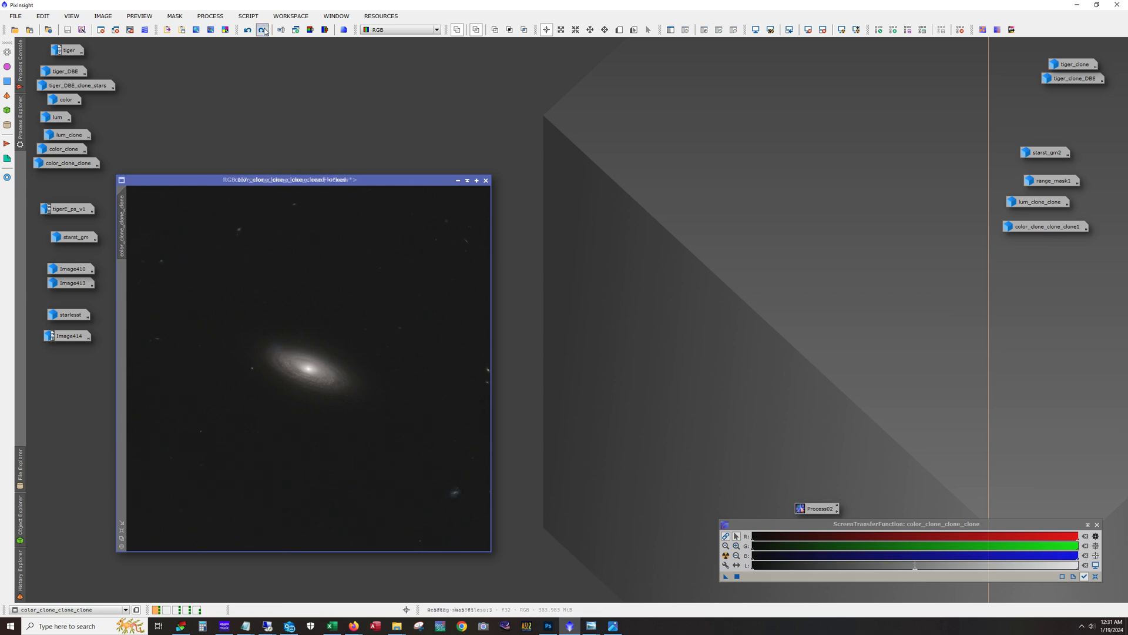
{"action": "left_click", "coordinate": [263, 30]}
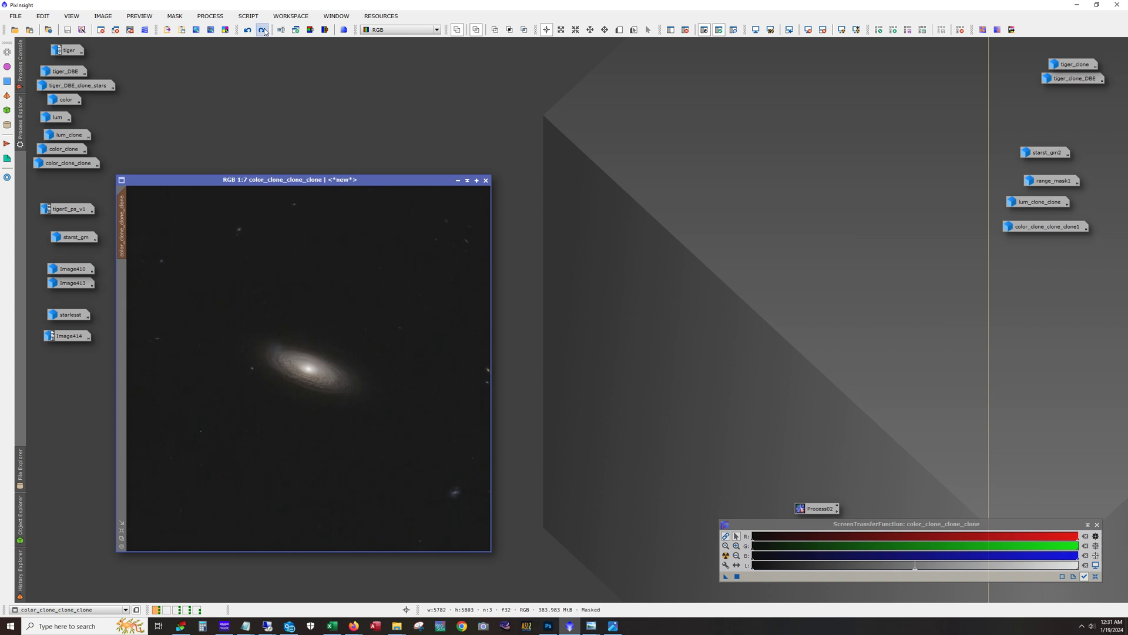
{"action": "left_click", "coordinate": [263, 30]}
{"action": "left_click", "coordinate": [262, 30]}
{"action": "left_click", "coordinate": [262, 30]}
{"action": "left_click", "coordinate": [263, 30]}
{"action": "left_click", "coordinate": [263, 30]}
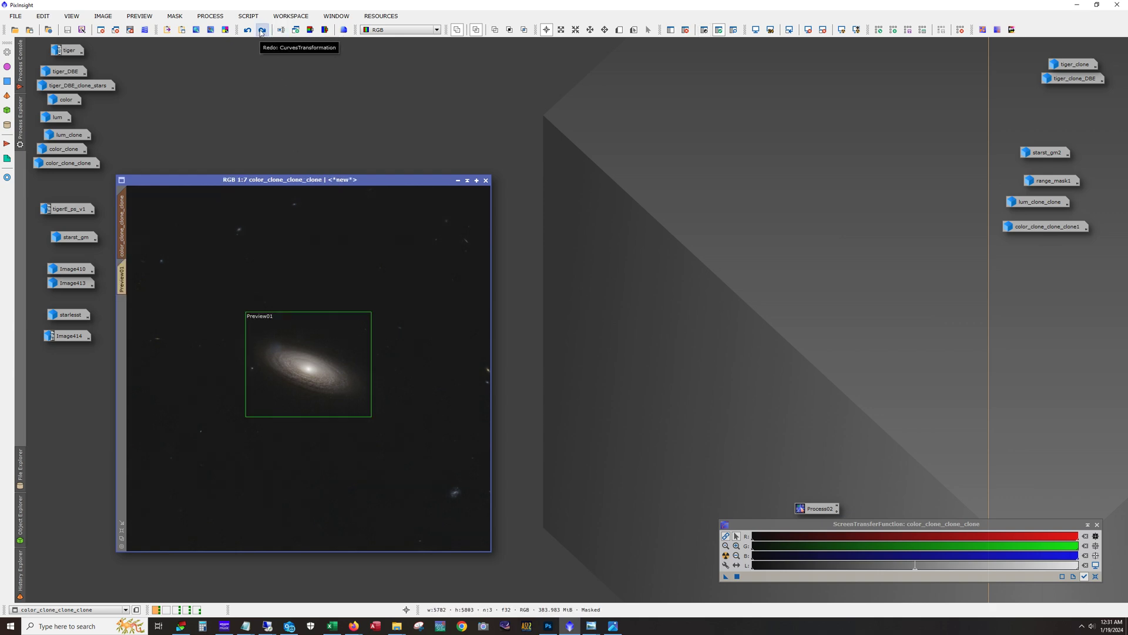
{"action": "left_click", "coordinate": [263, 30]}
{"action": "left_click", "coordinate": [263, 30]}
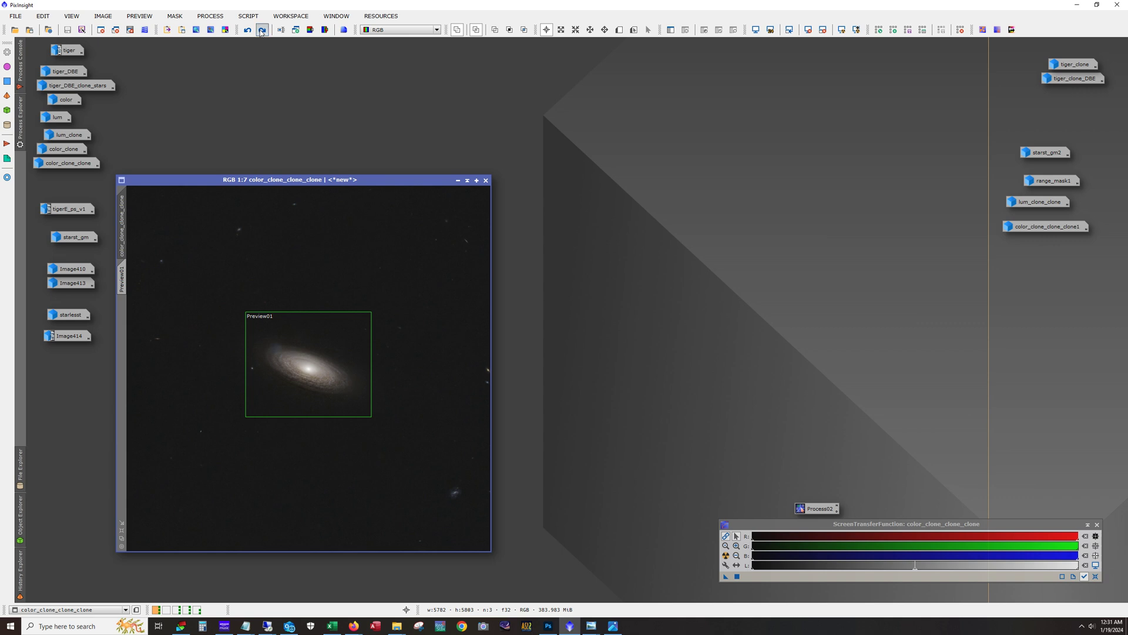
{"action": "left_click", "coordinate": [263, 30]}
{"action": "left_click", "coordinate": [263, 30]}
{"action": "left_click", "coordinate": [458, 180]}
- Open tigerE_ps_v1 and step back and forward to compare it with and without Preview01
{"action": "double_click", "coordinate": [67, 211]}
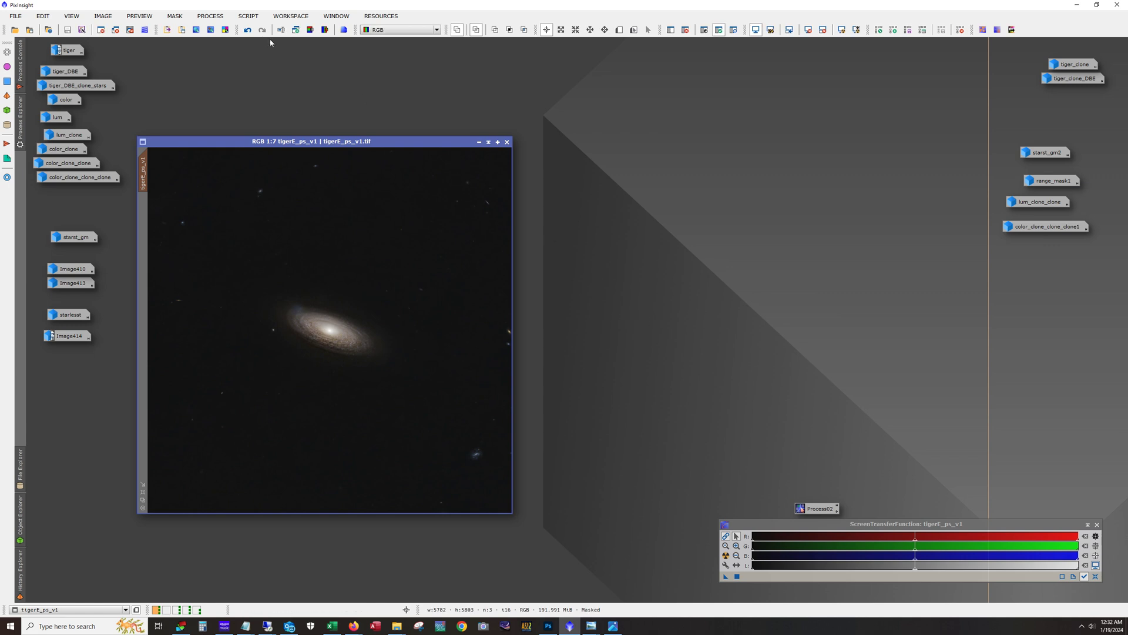
{"action": "left_click", "coordinate": [248, 31]}
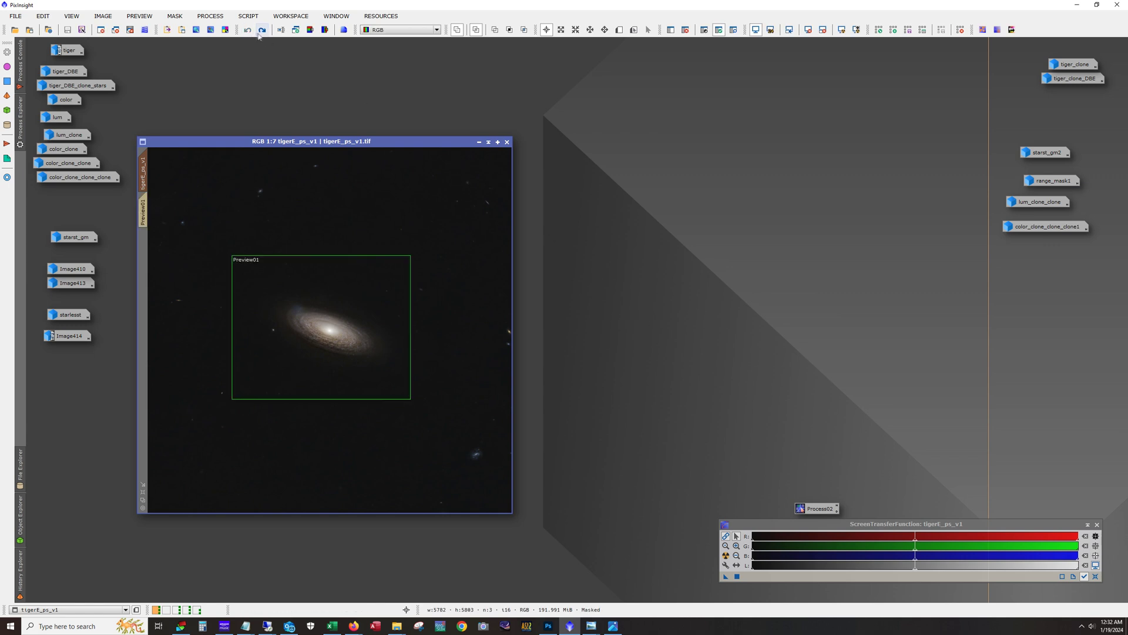
{"action": "left_click", "coordinate": [262, 30]}
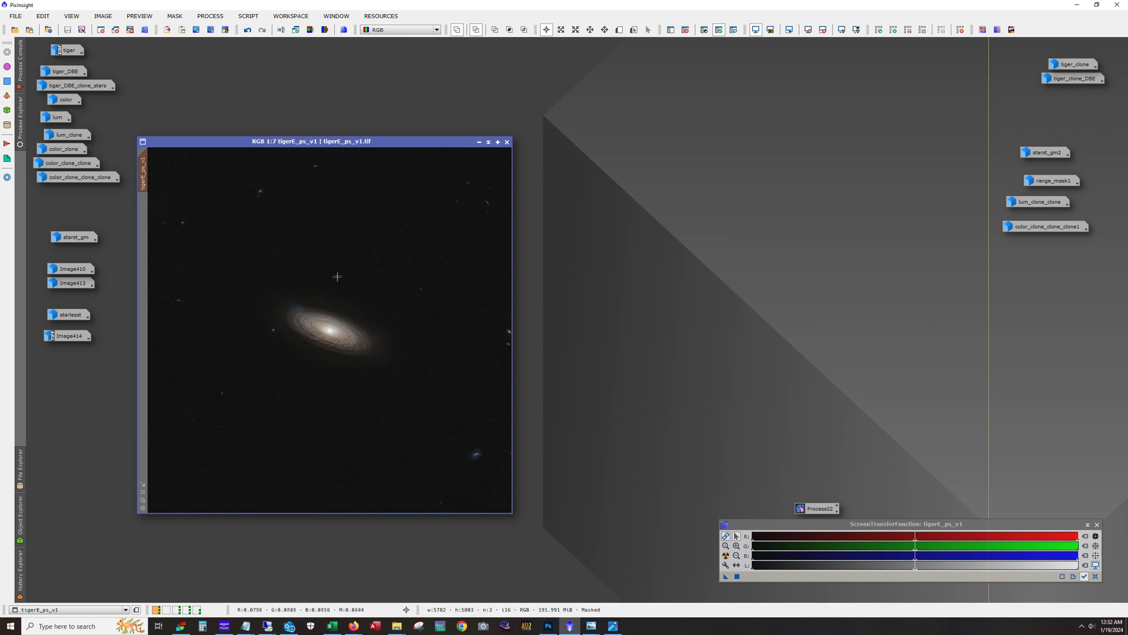
- Zoom and pan around tigerE_ps_v1, enlarge its window, then iconize it
{"action": "scroll", "coordinate": [340, 278], "scroll_direction": "up", "scroll_amount": 3}
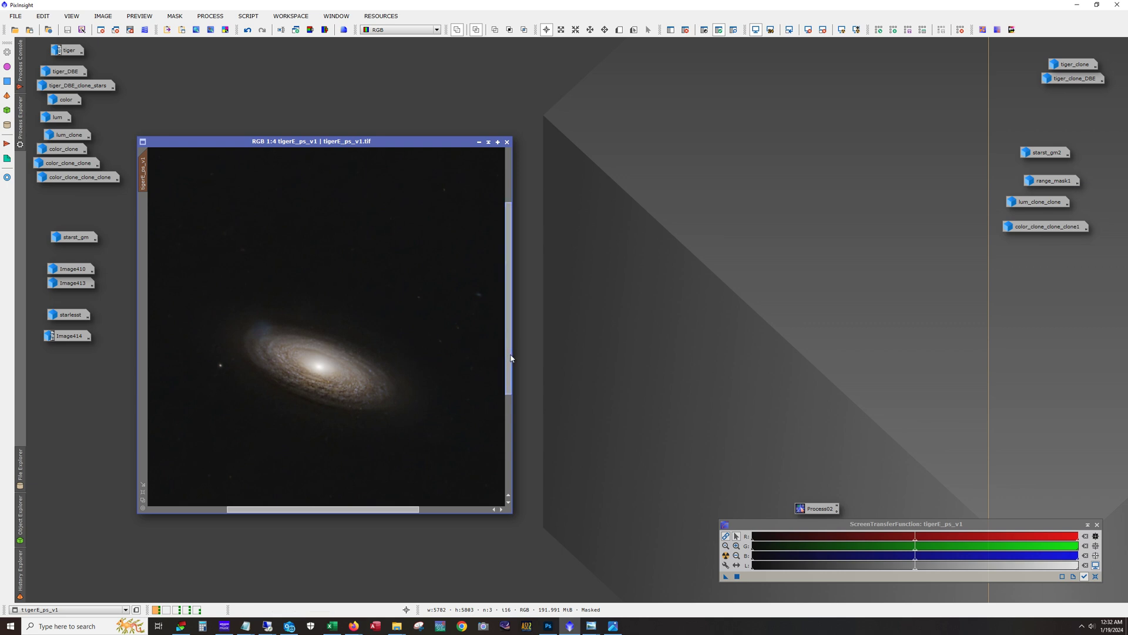
{"action": "left_click_drag", "start_coordinate": [509, 355], "coordinate": [509, 377]}
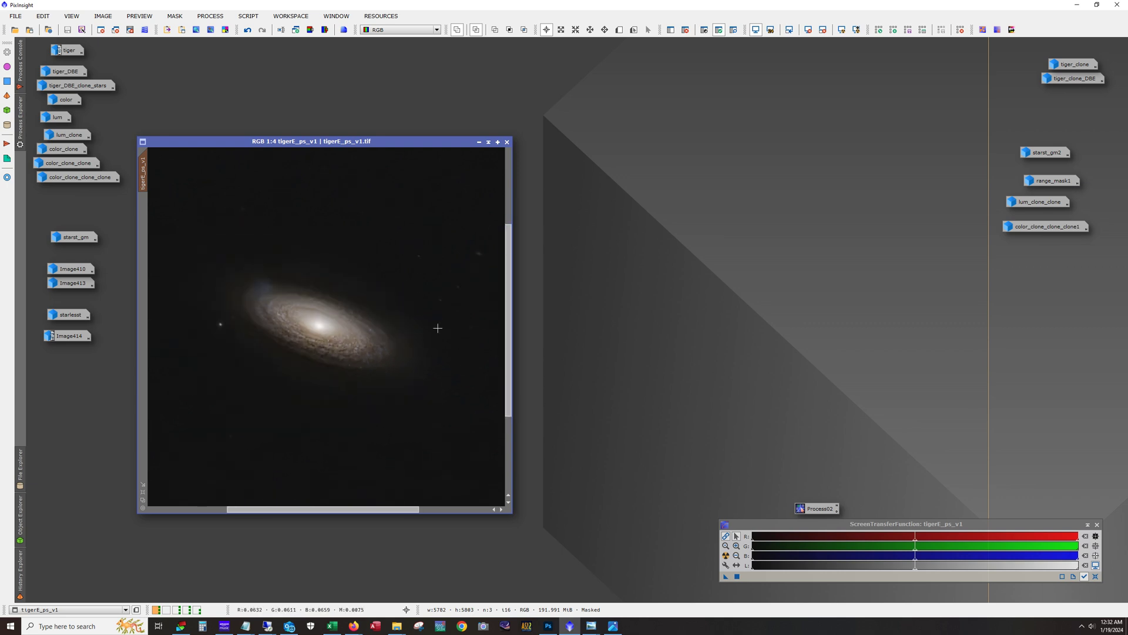
{"action": "scroll", "coordinate": [257, 290], "scroll_direction": "up", "scroll_amount": 3}
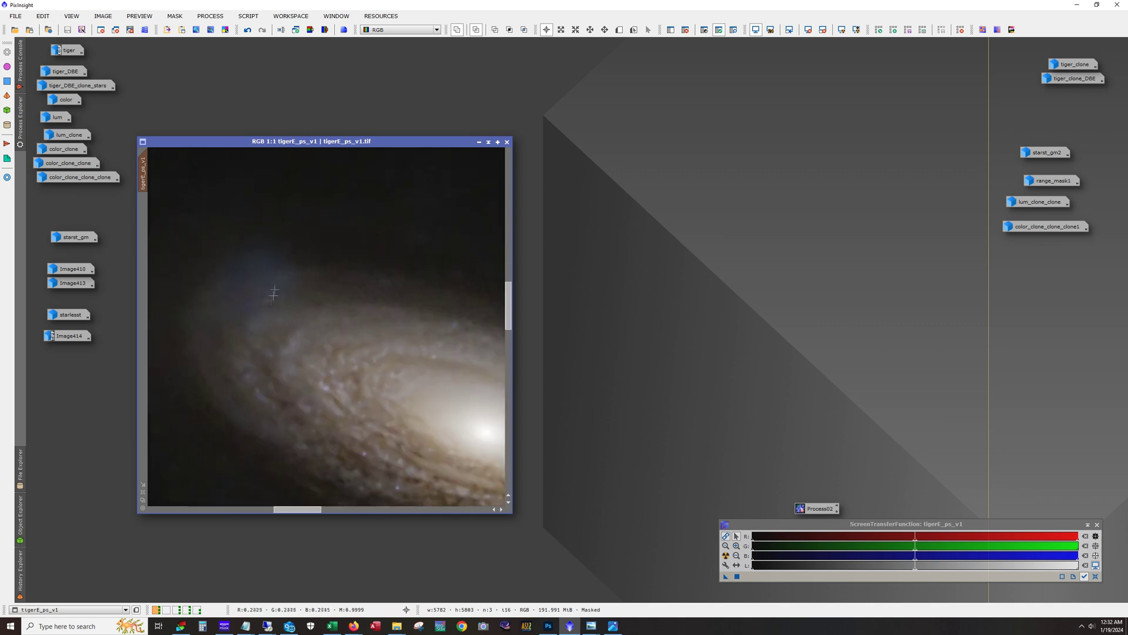
{"action": "scroll", "coordinate": [265, 283], "scroll_direction": "down", "scroll_amount": 1}
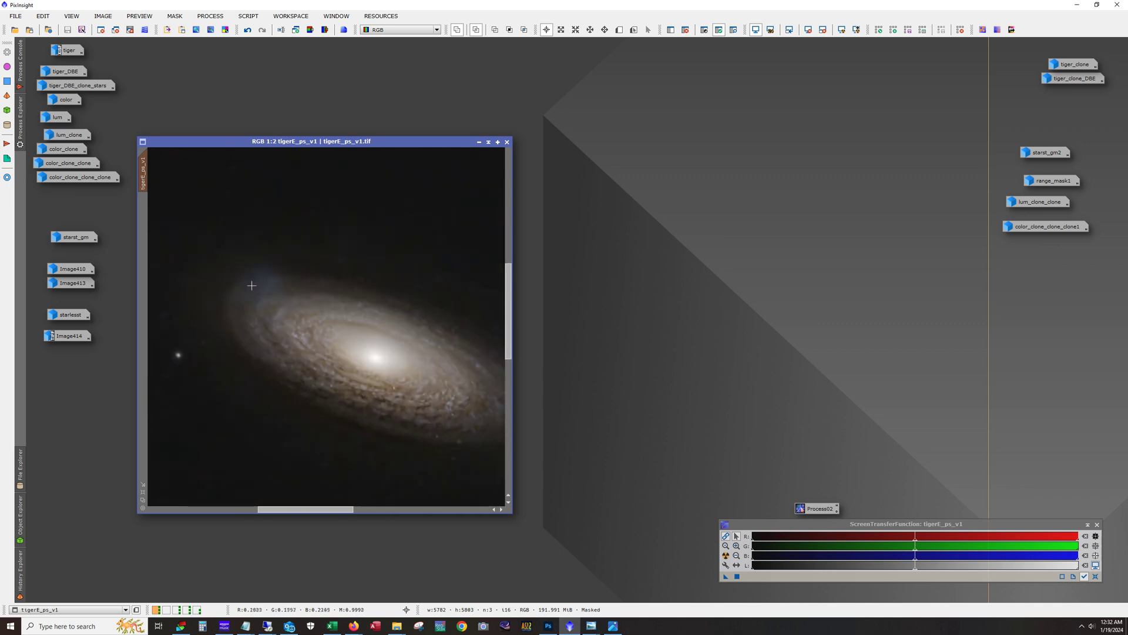
{"action": "scroll", "coordinate": [264, 283], "scroll_direction": "down", "scroll_amount": 1}
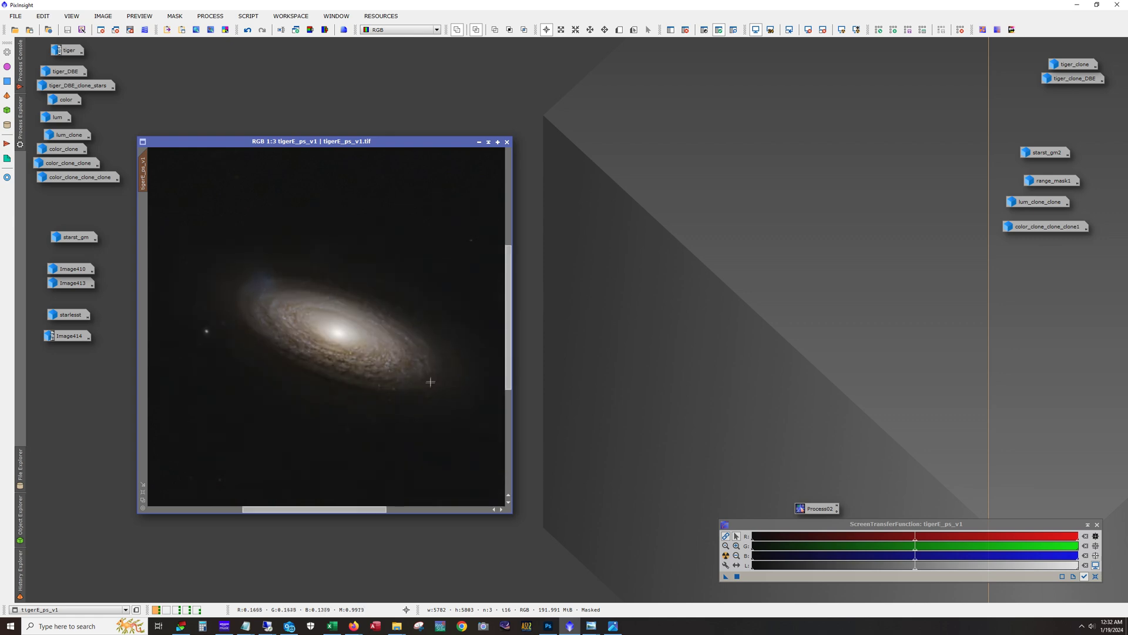
{"action": "scroll", "coordinate": [431, 370], "scroll_direction": "down", "scroll_amount": 1}
{"action": "scroll", "coordinate": [432, 369], "scroll_direction": "up", "scroll_amount": 1}
{"action": "left_click_drag", "start_coordinate": [513, 512], "coordinate": [582, 555]}
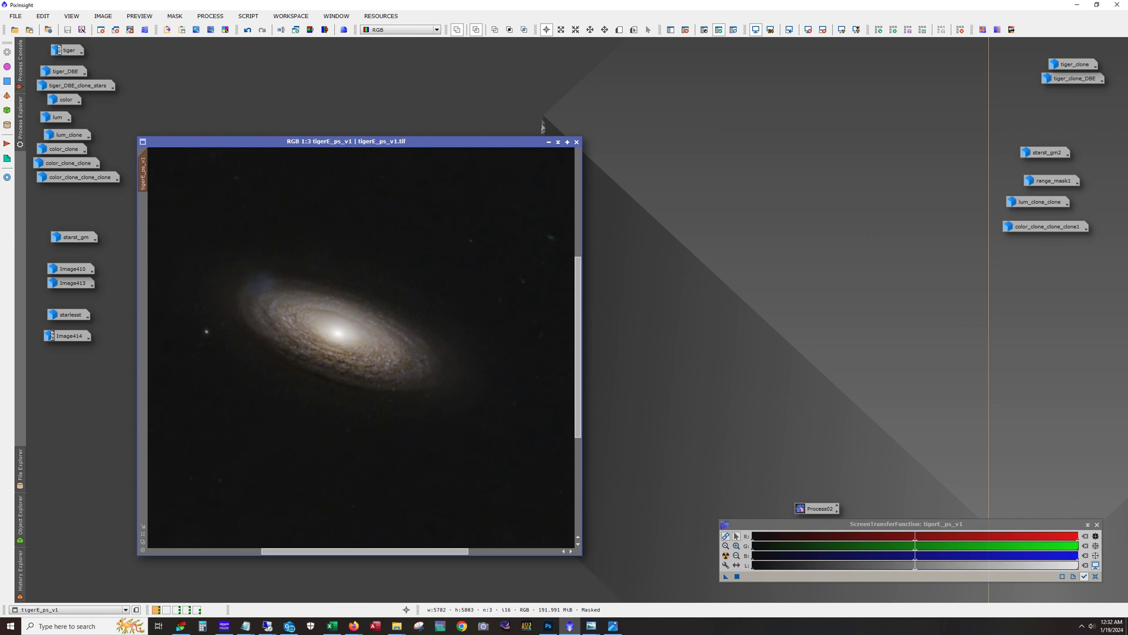
{"action": "left_click", "coordinate": [549, 143]}
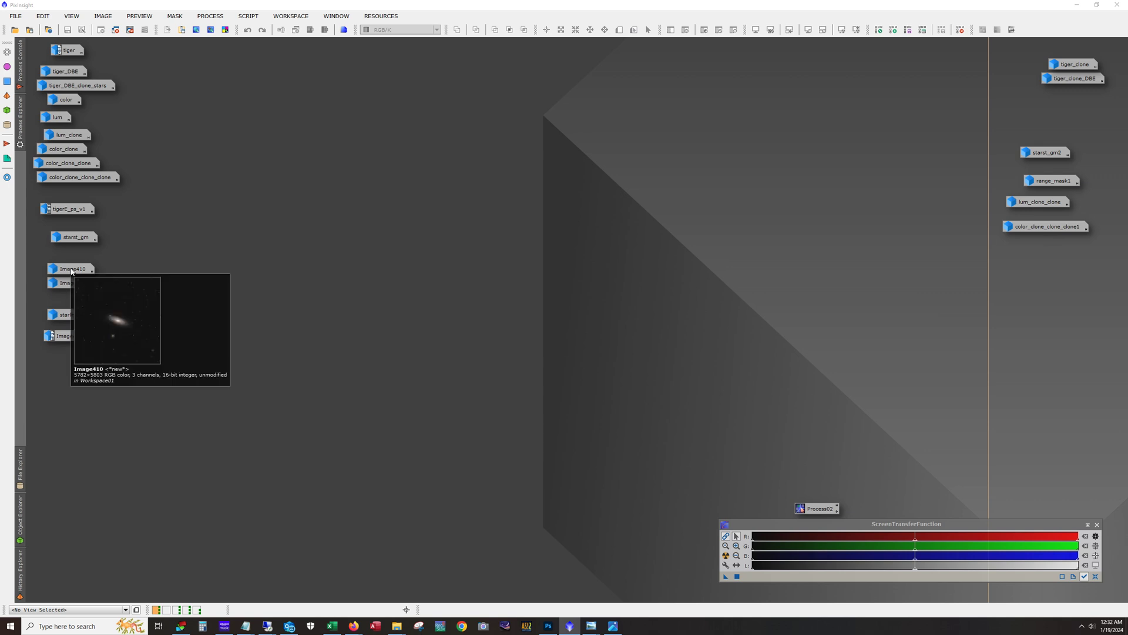
- Open Image410, zoom in and out to review it, then iconize it
{"action": "double_click", "coordinate": [71, 271]}
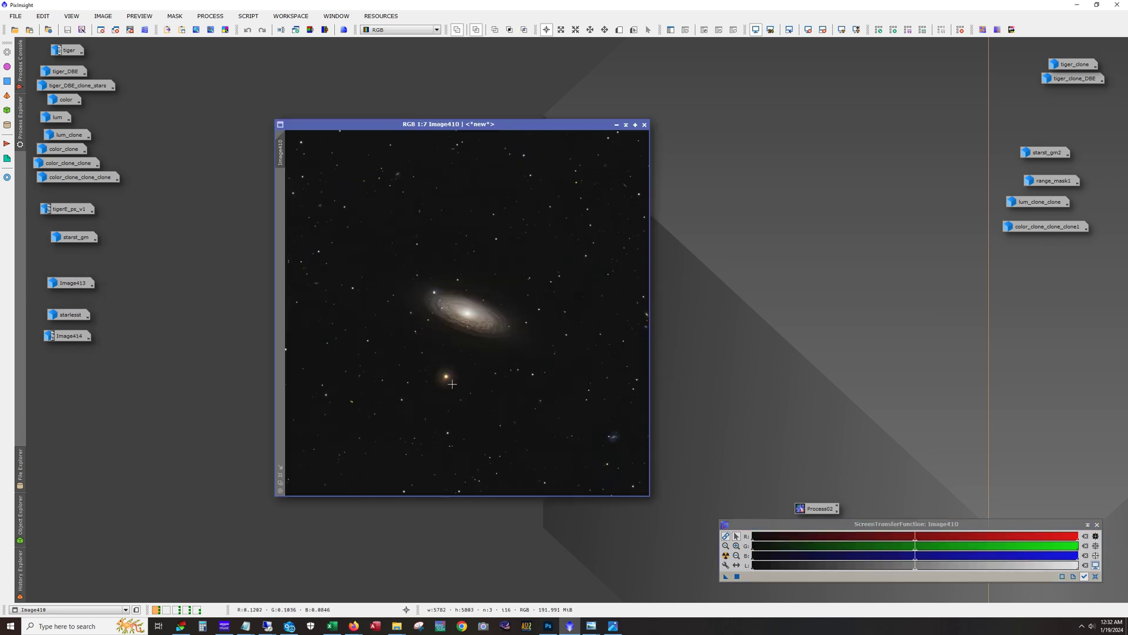
{"action": "scroll", "coordinate": [448, 382], "scroll_direction": "up", "scroll_amount": 6}
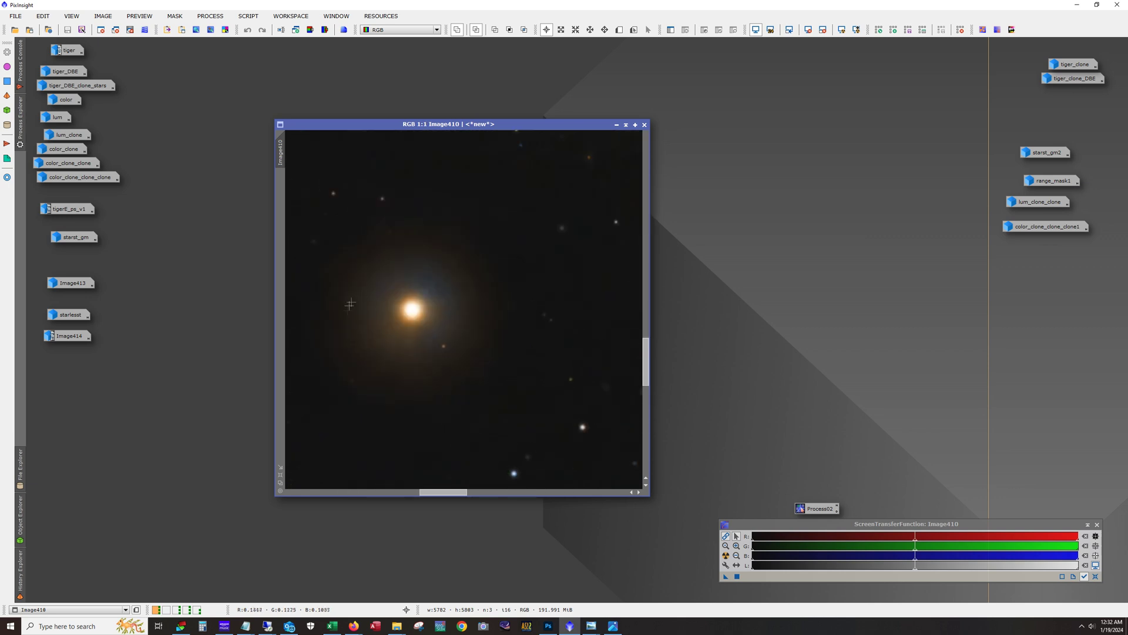
{"action": "scroll", "coordinate": [428, 354], "scroll_direction": "down", "scroll_amount": 2}
{"action": "scroll", "coordinate": [428, 354], "scroll_direction": "down", "scroll_amount": 4}
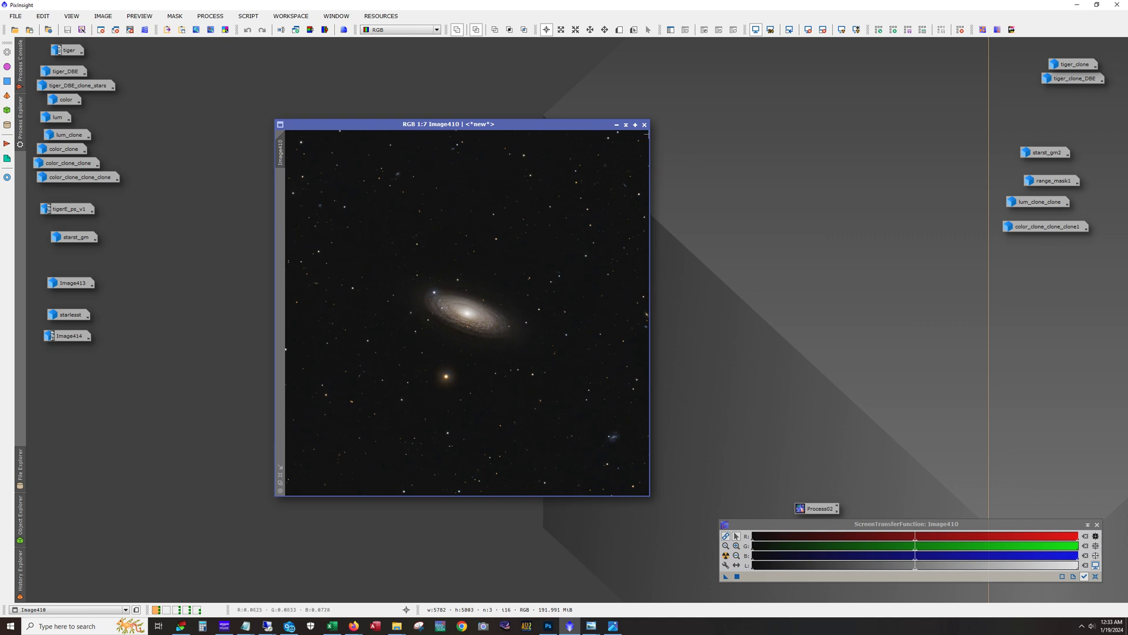
{"action": "left_click", "coordinate": [617, 124]}
- Open the Image413 version and zoom in and out to review it
{"action": "double_click", "coordinate": [73, 283]}
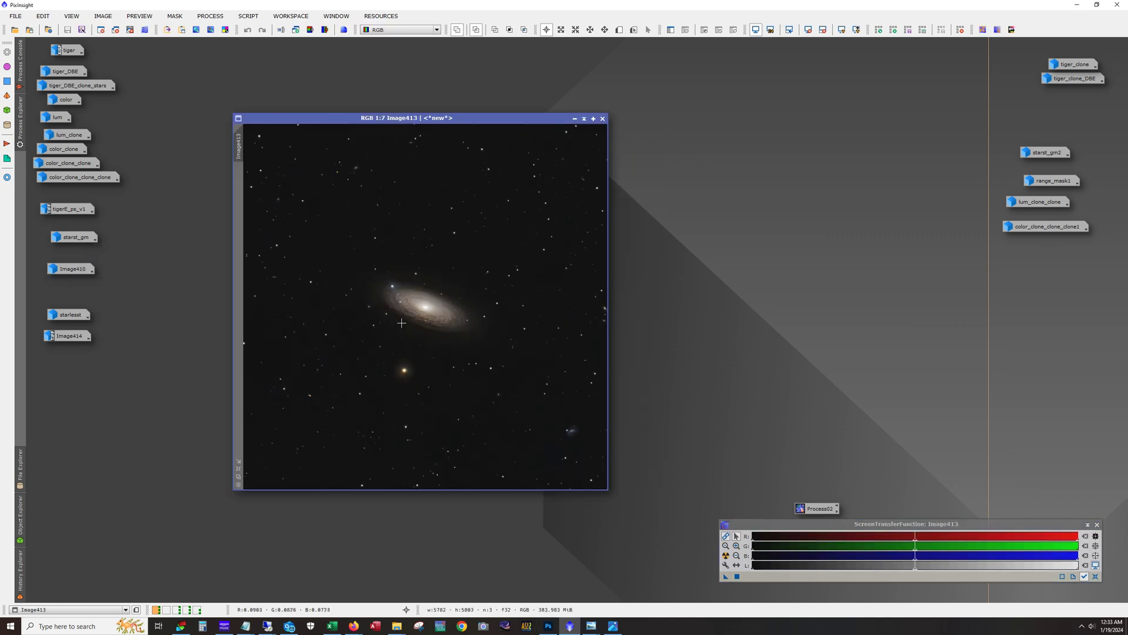
{"action": "scroll", "coordinate": [397, 348], "scroll_direction": "up", "scroll_amount": 4}
{"action": "scroll", "coordinate": [397, 348], "scroll_direction": "down", "scroll_amount": 7}
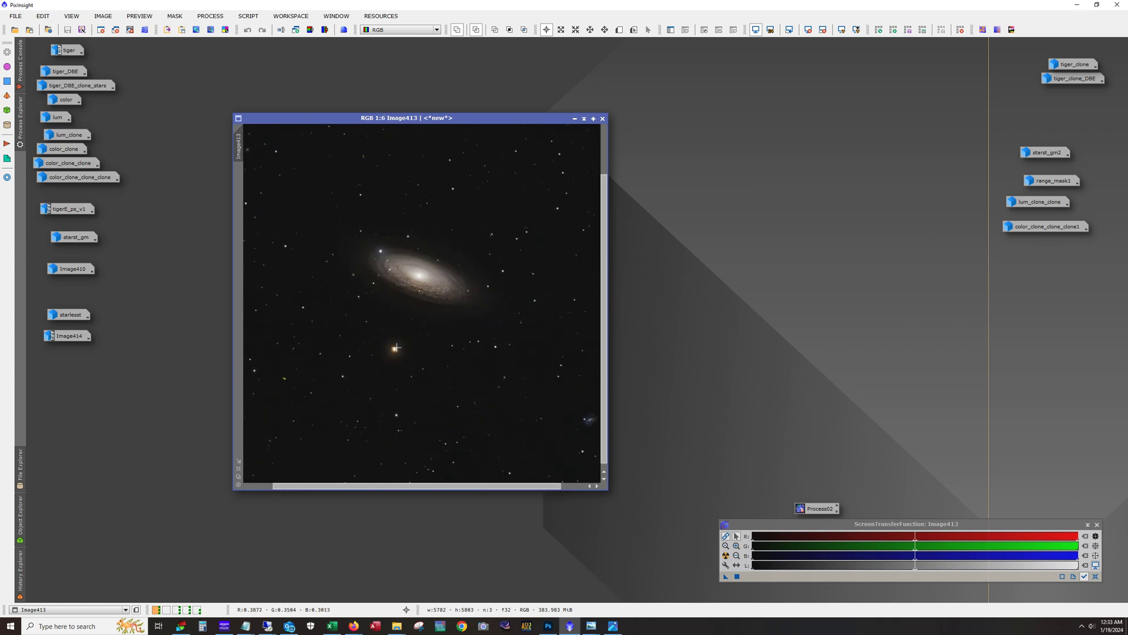
{"action": "scroll", "coordinate": [396, 349], "scroll_direction": "up", "scroll_amount": 3}
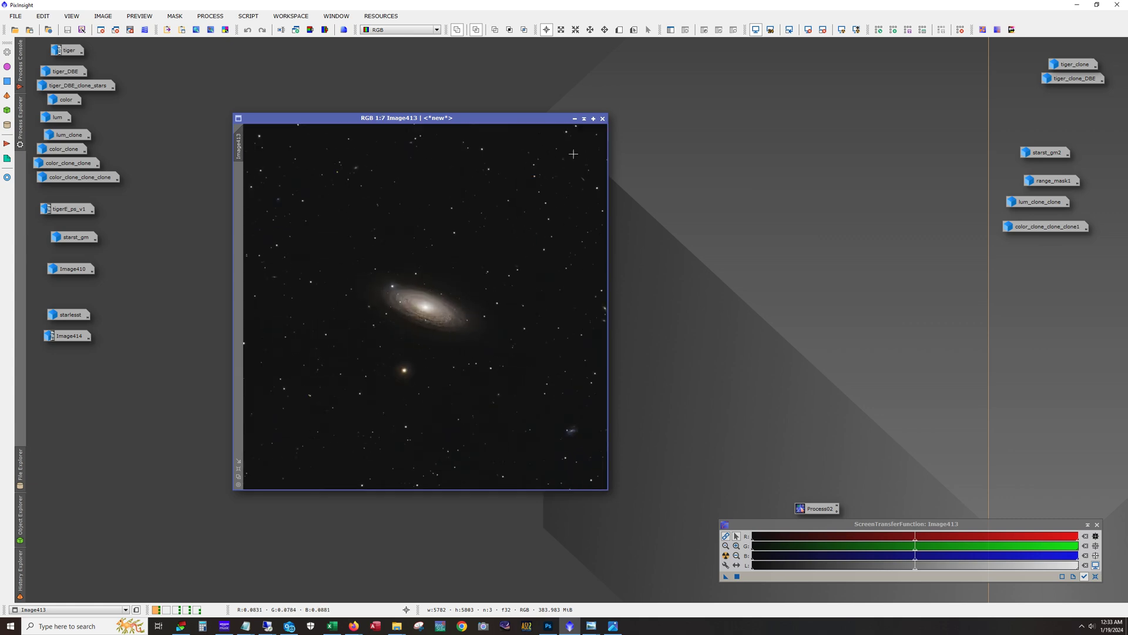
- Iconize Image413, open Image414, and move its window up-left and enlarge it
{"action": "left_click", "coordinate": [575, 119]}
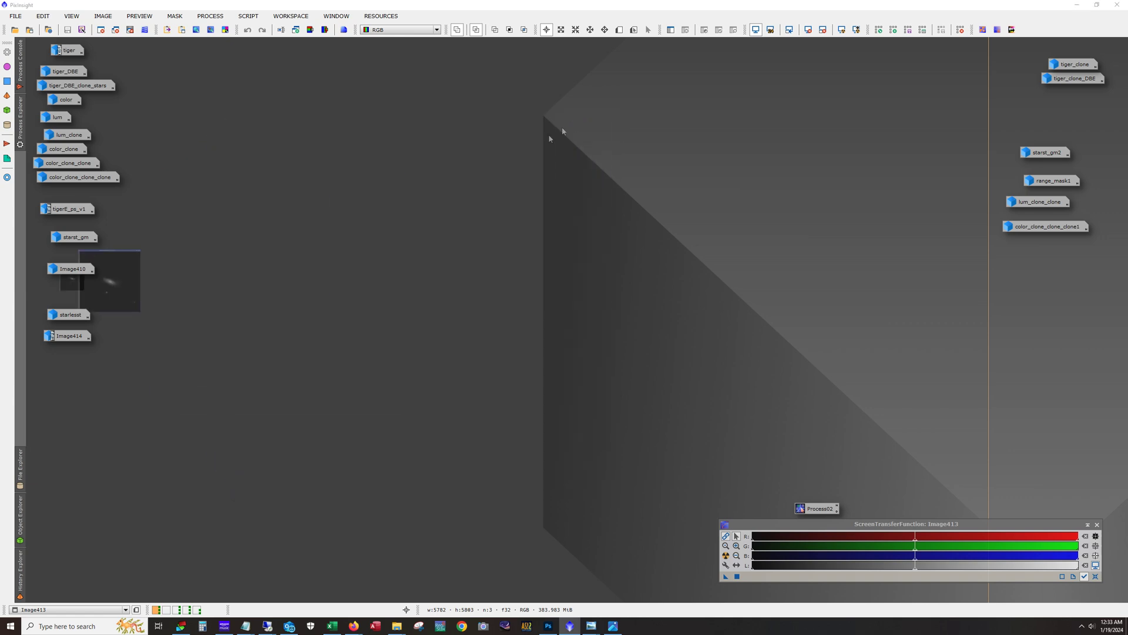
{"action": "double_click", "coordinate": [61, 338]}
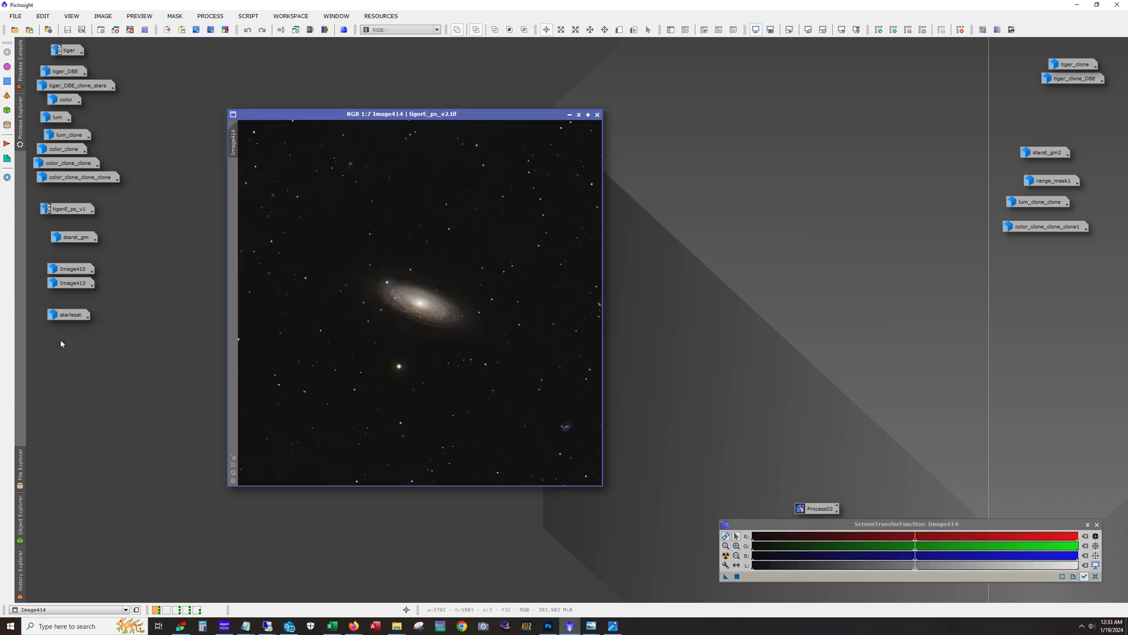
{"action": "left_click_drag", "start_coordinate": [380, 115], "coordinate": [345, 74]}
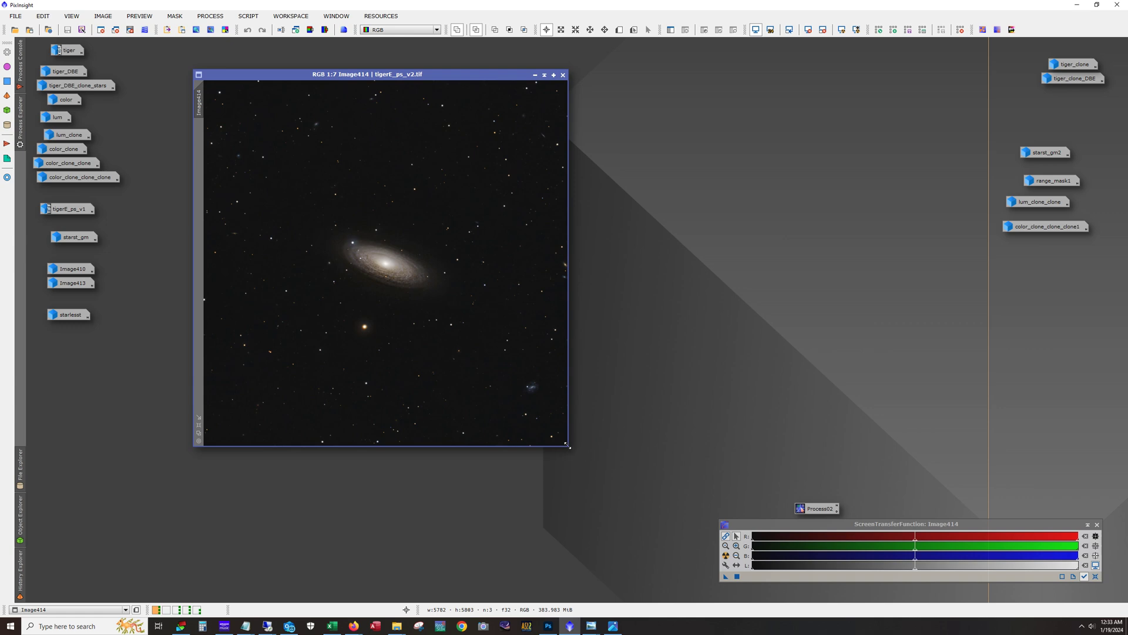
{"action": "left_click_drag", "start_coordinate": [566, 444], "coordinate": [714, 539]}
- Zoom and pan around tigerE_ps_v2.tif to inspect its stars and galaxies
{"action": "scroll", "coordinate": [442, 390], "scroll_direction": "up", "scroll_amount": 1}
{"action": "scroll", "coordinate": [442, 391], "scroll_direction": "up", "scroll_amount": 6}
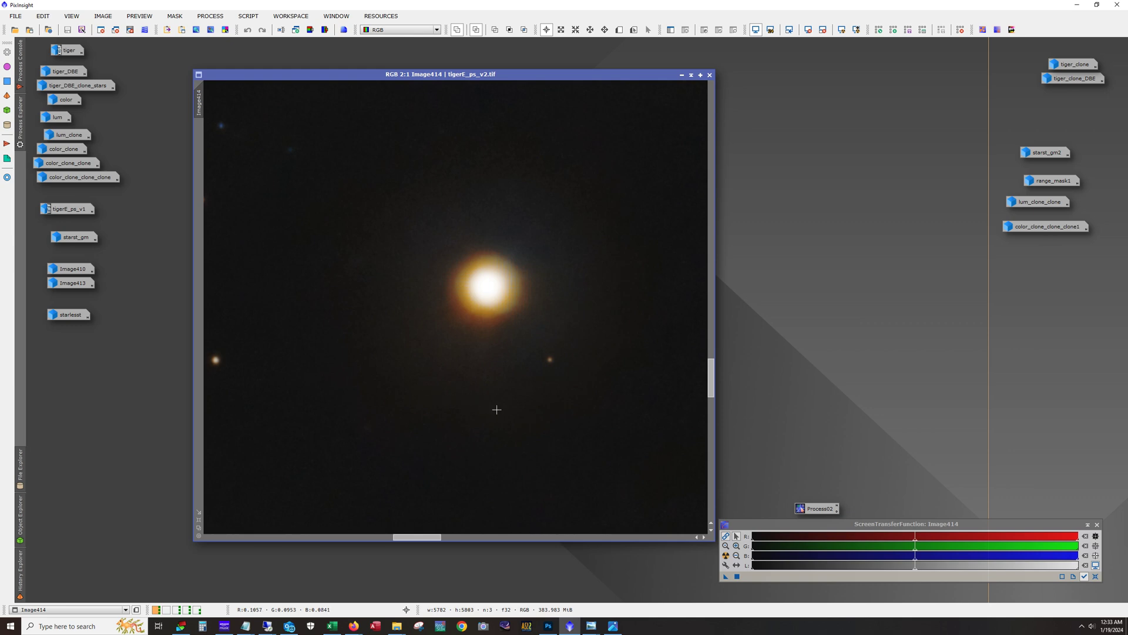
{"action": "scroll", "coordinate": [496, 410], "scroll_direction": "down", "scroll_amount": 1}
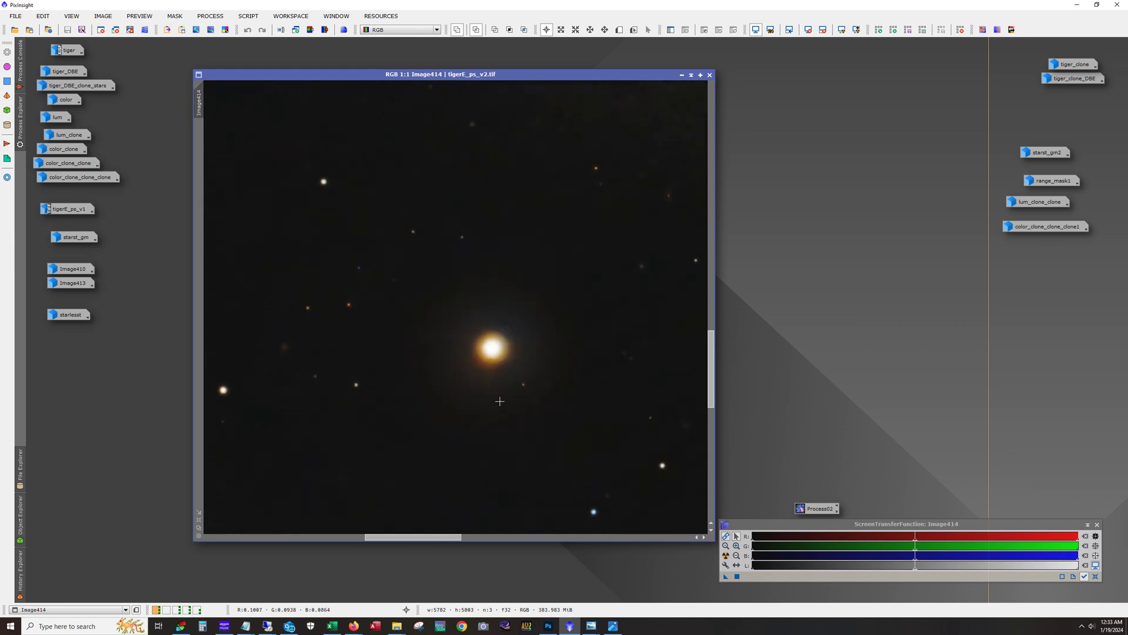
{"action": "scroll", "coordinate": [500, 401], "scroll_direction": "down", "scroll_amount": 5}
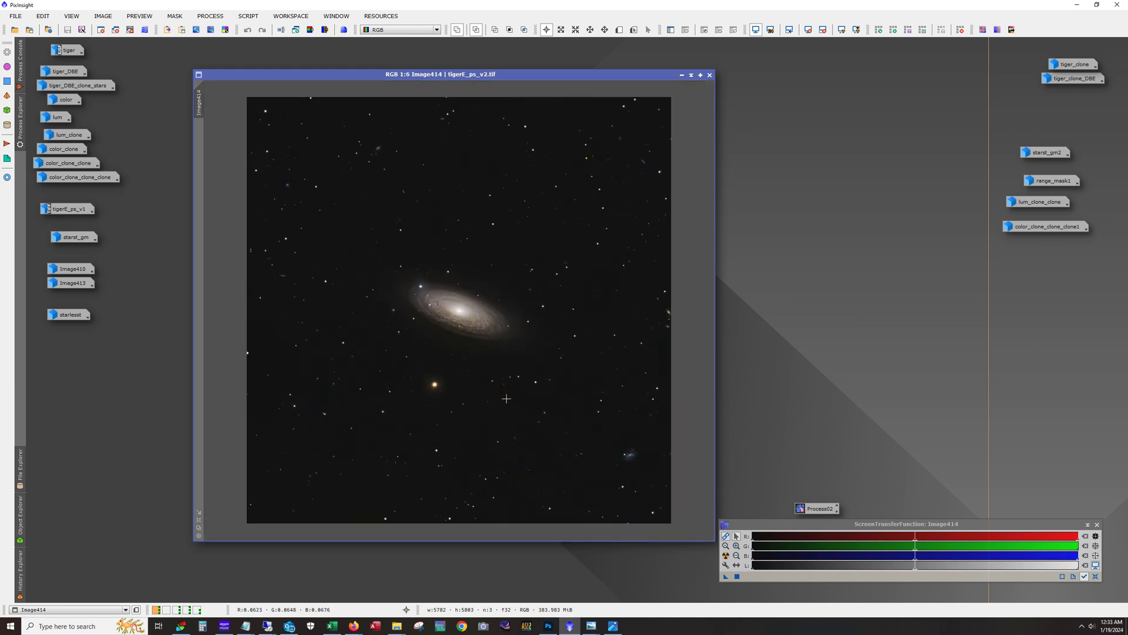
{"action": "scroll", "coordinate": [506, 399], "scroll_direction": "up", "scroll_amount": 1}
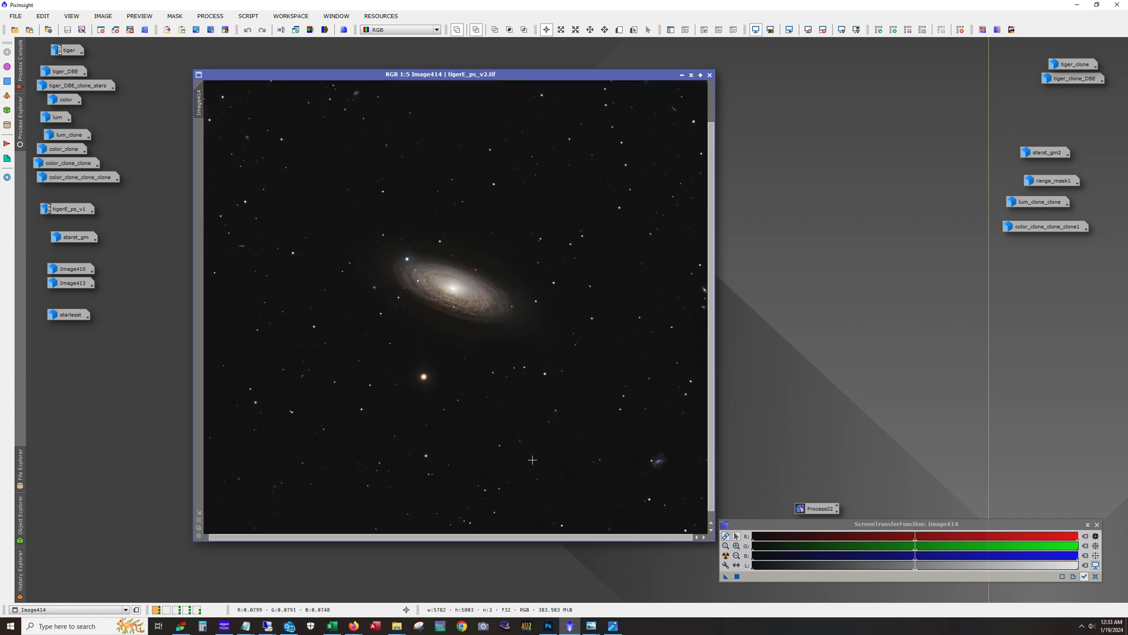
{"action": "scroll", "coordinate": [398, 268], "scroll_direction": "up", "scroll_amount": 3}
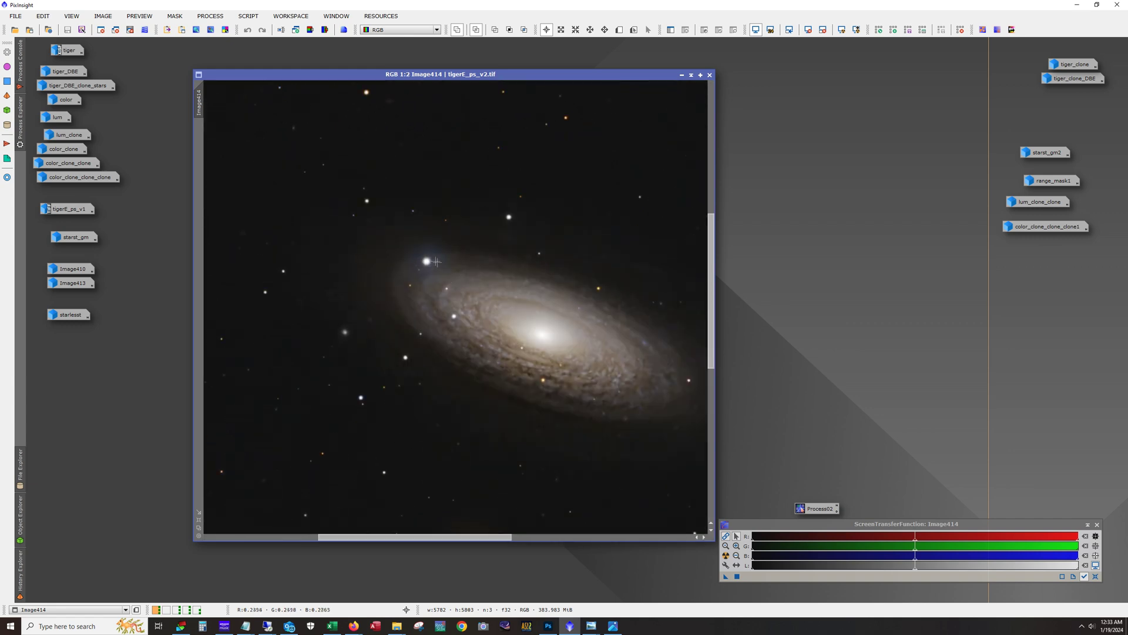
{"action": "scroll", "coordinate": [436, 261], "scroll_direction": "up", "scroll_amount": 1}
{"action": "scroll", "coordinate": [426, 295], "scroll_direction": "down", "scroll_amount": 2}
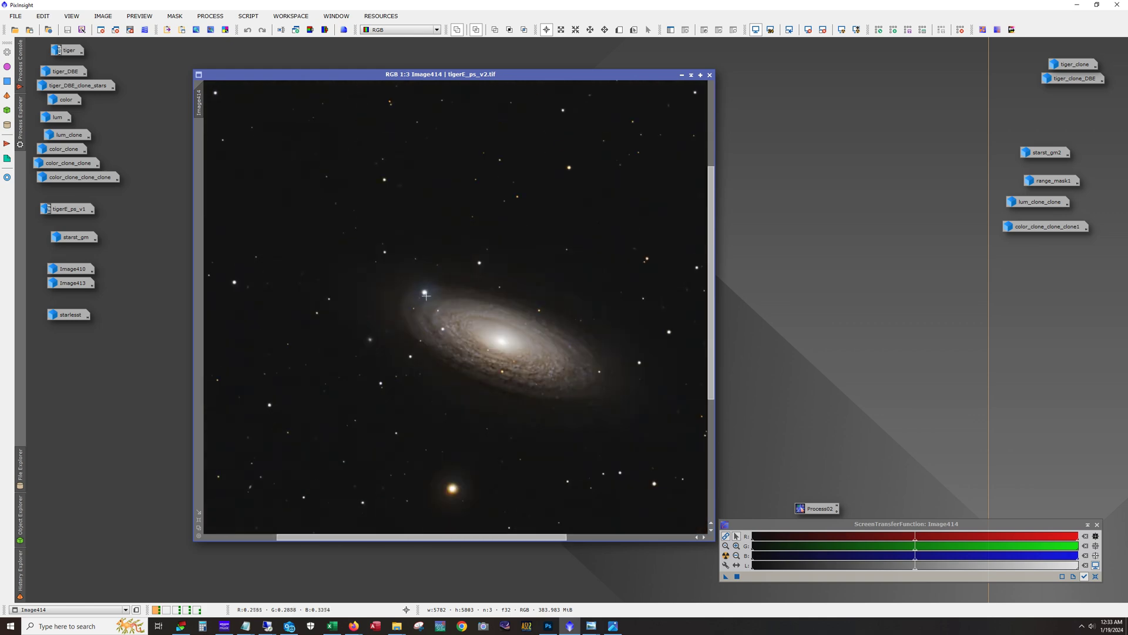
{"action": "scroll", "coordinate": [426, 295], "scroll_direction": "down", "scroll_amount": 3}
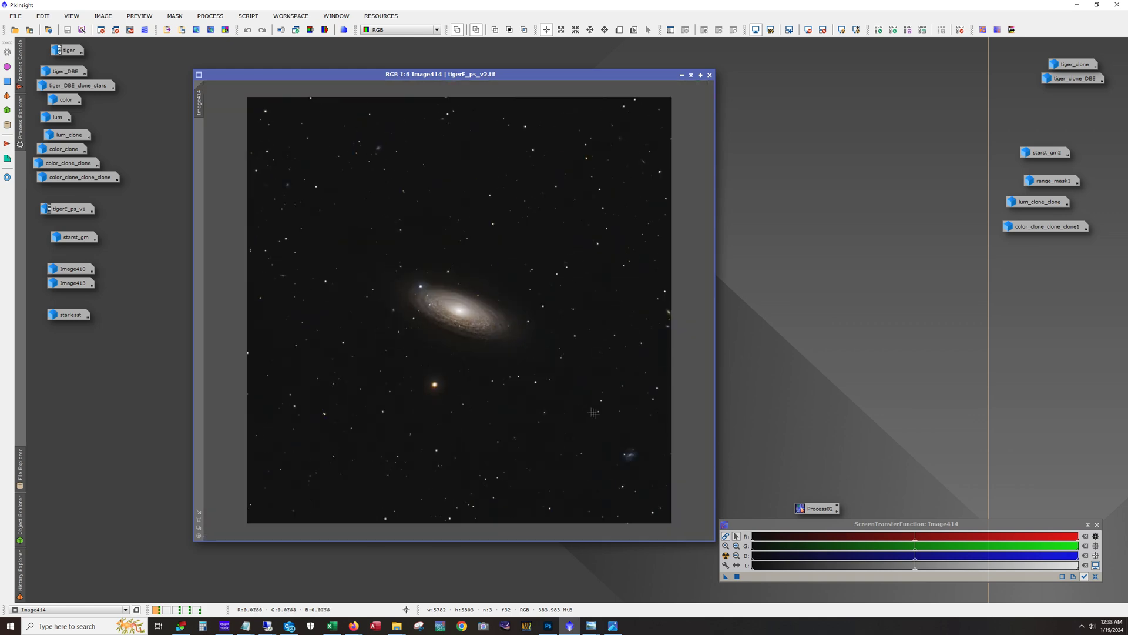
{"action": "scroll", "coordinate": [593, 412], "scroll_direction": "up", "scroll_amount": 4}
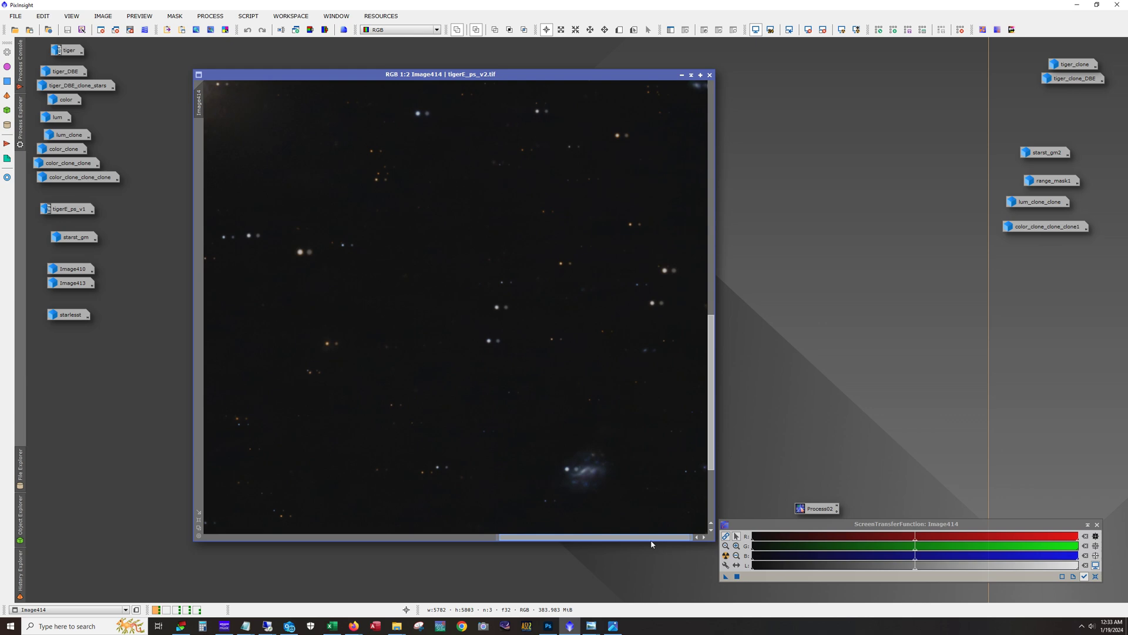
{"action": "left_click_drag", "start_coordinate": [709, 468], "coordinate": [721, 492]}
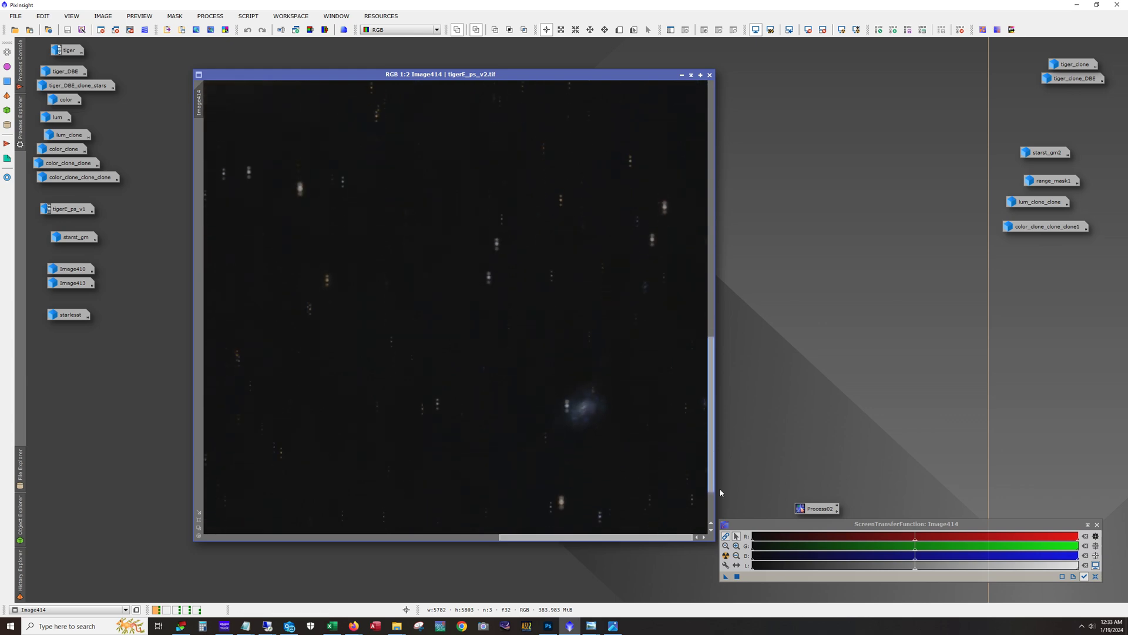
{"action": "scroll", "coordinate": [573, 426], "scroll_direction": "up", "scroll_amount": 1}
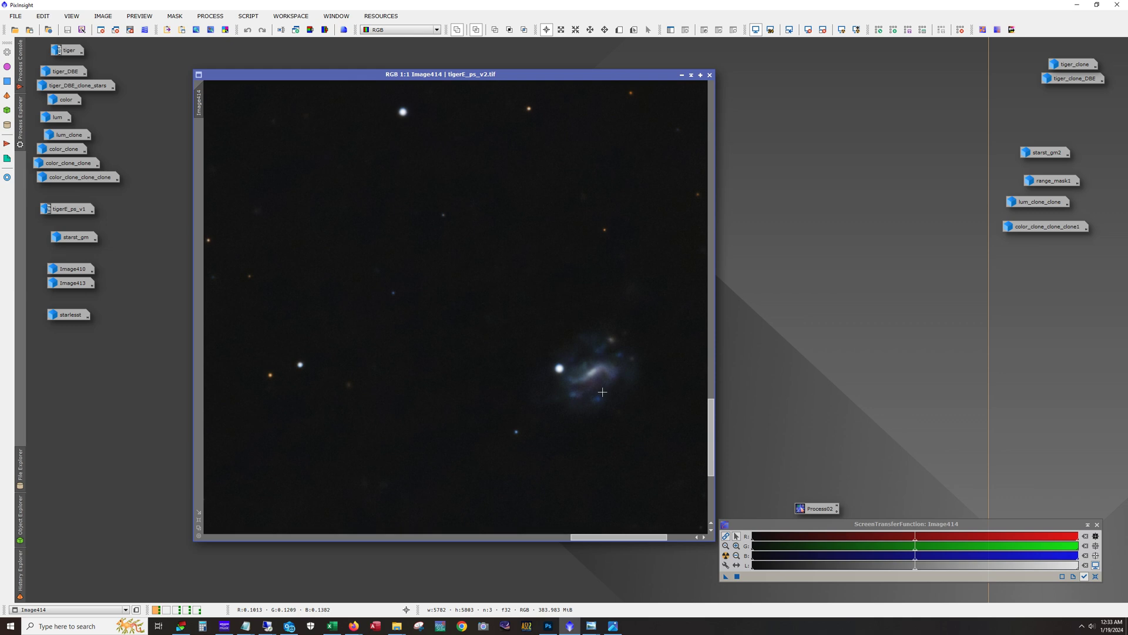
{"action": "scroll", "coordinate": [602, 392], "scroll_direction": "down", "scroll_amount": 1}
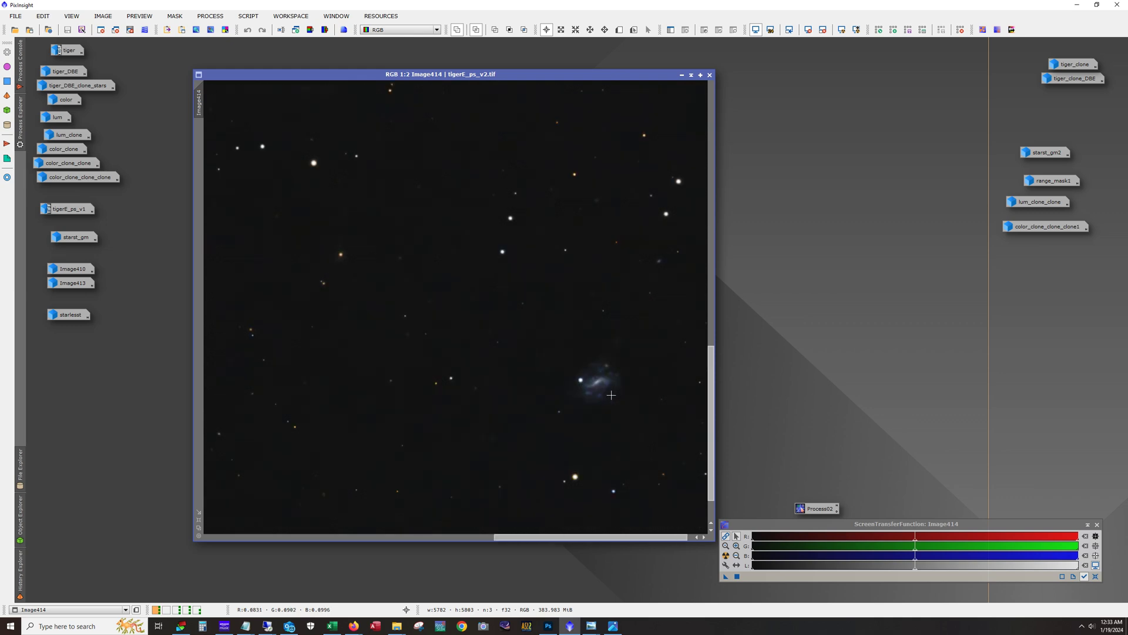
{"action": "scroll", "coordinate": [611, 395], "scroll_direction": "up", "scroll_amount": 1}
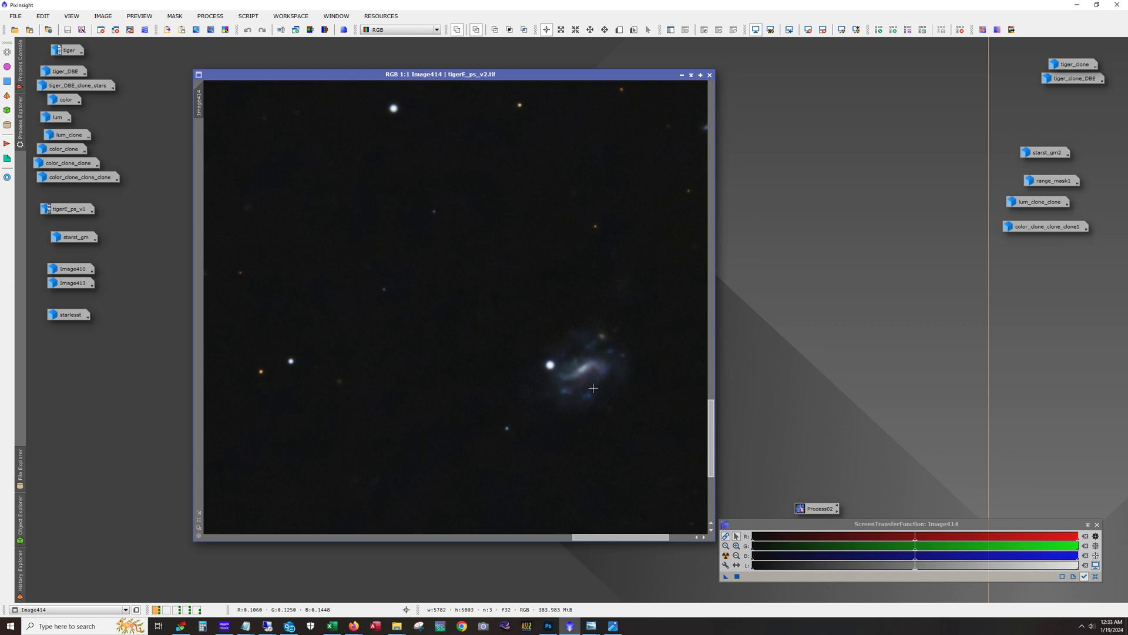
{"action": "scroll", "coordinate": [593, 388], "scroll_direction": "down", "scroll_amount": 1}
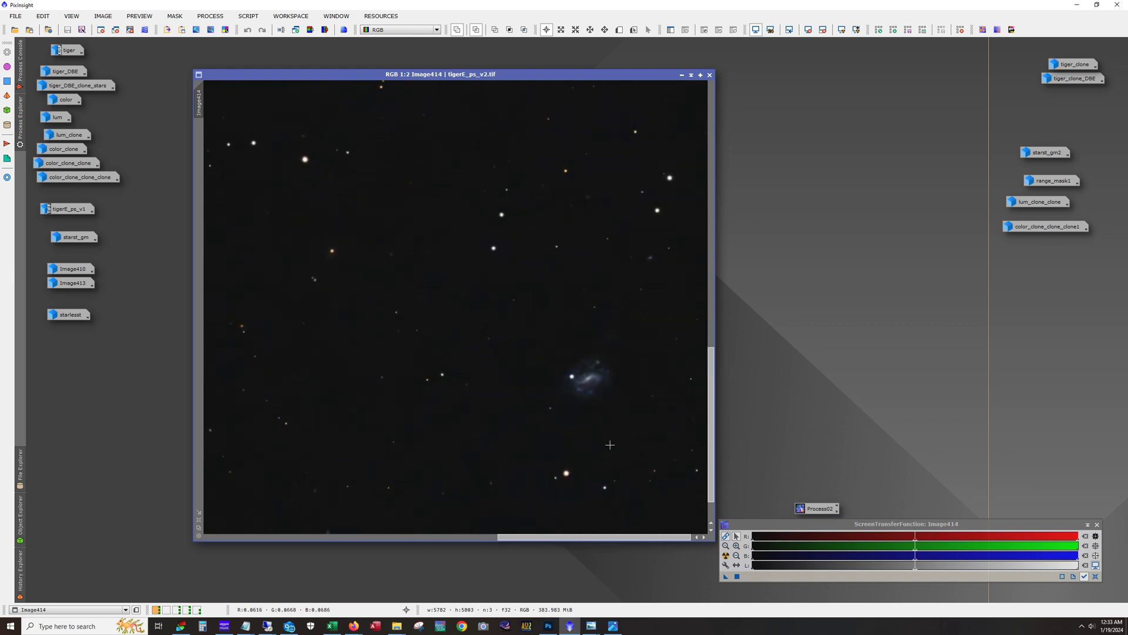
{"action": "scroll", "coordinate": [610, 445], "scroll_direction": "down", "scroll_amount": 1}
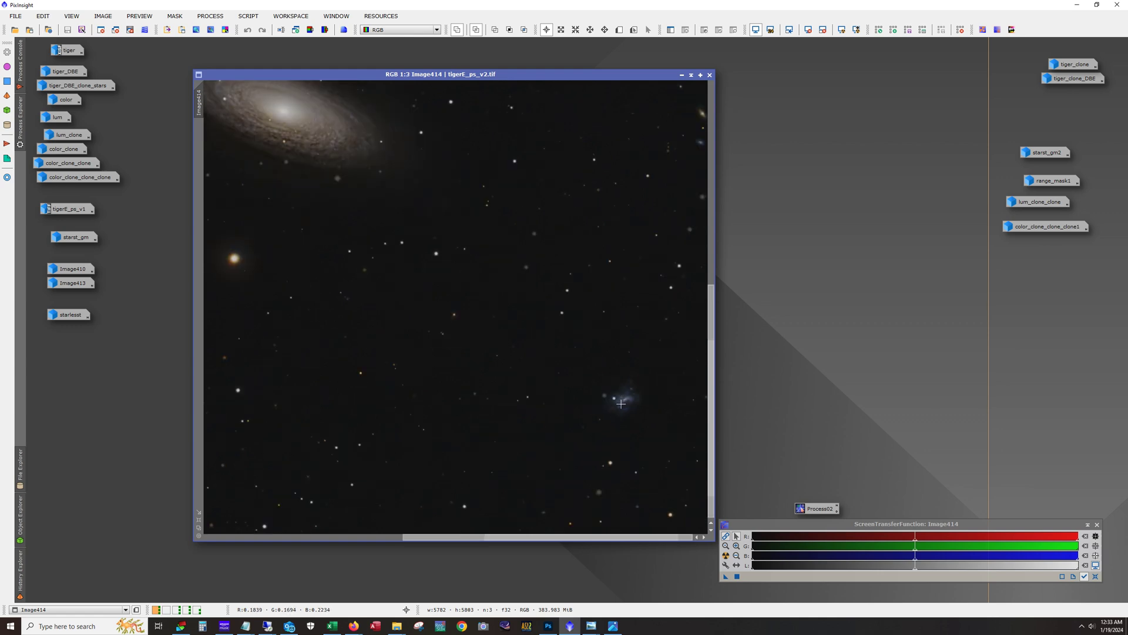
{"action": "scroll", "coordinate": [621, 403], "scroll_direction": "down", "scroll_amount": 2}
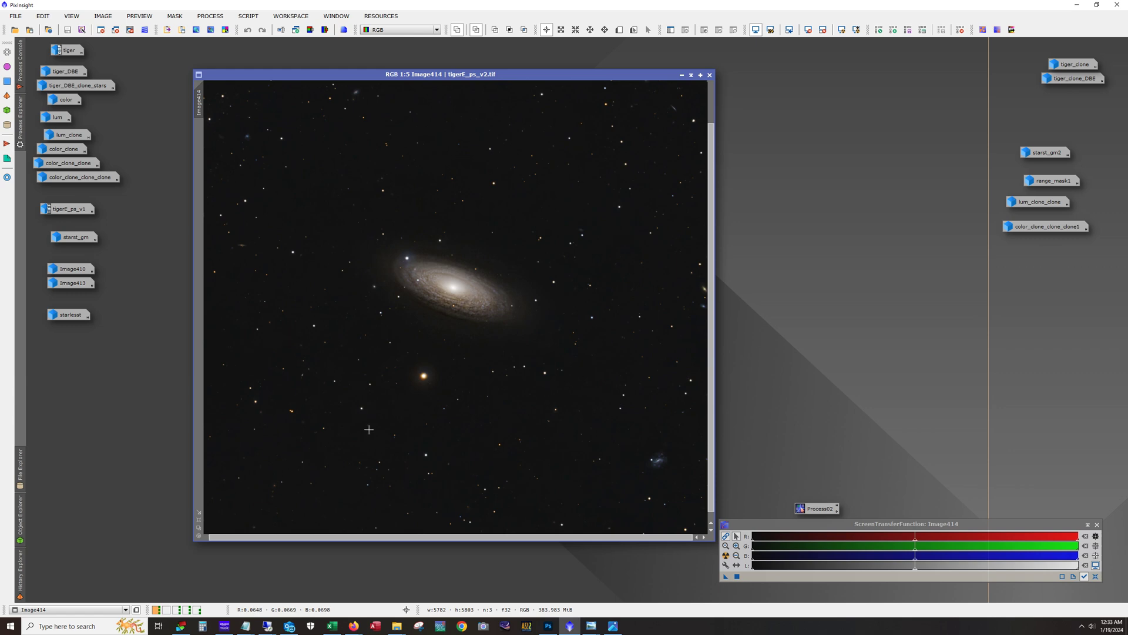
{"action": "scroll", "coordinate": [370, 430], "scroll_direction": "down", "scroll_amount": 1}
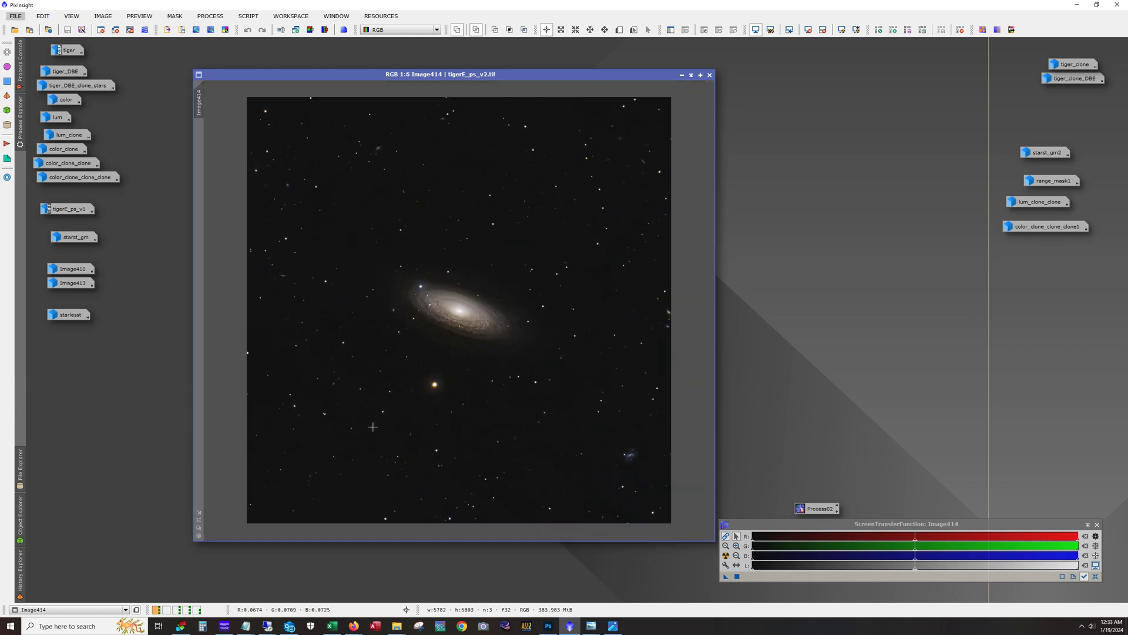